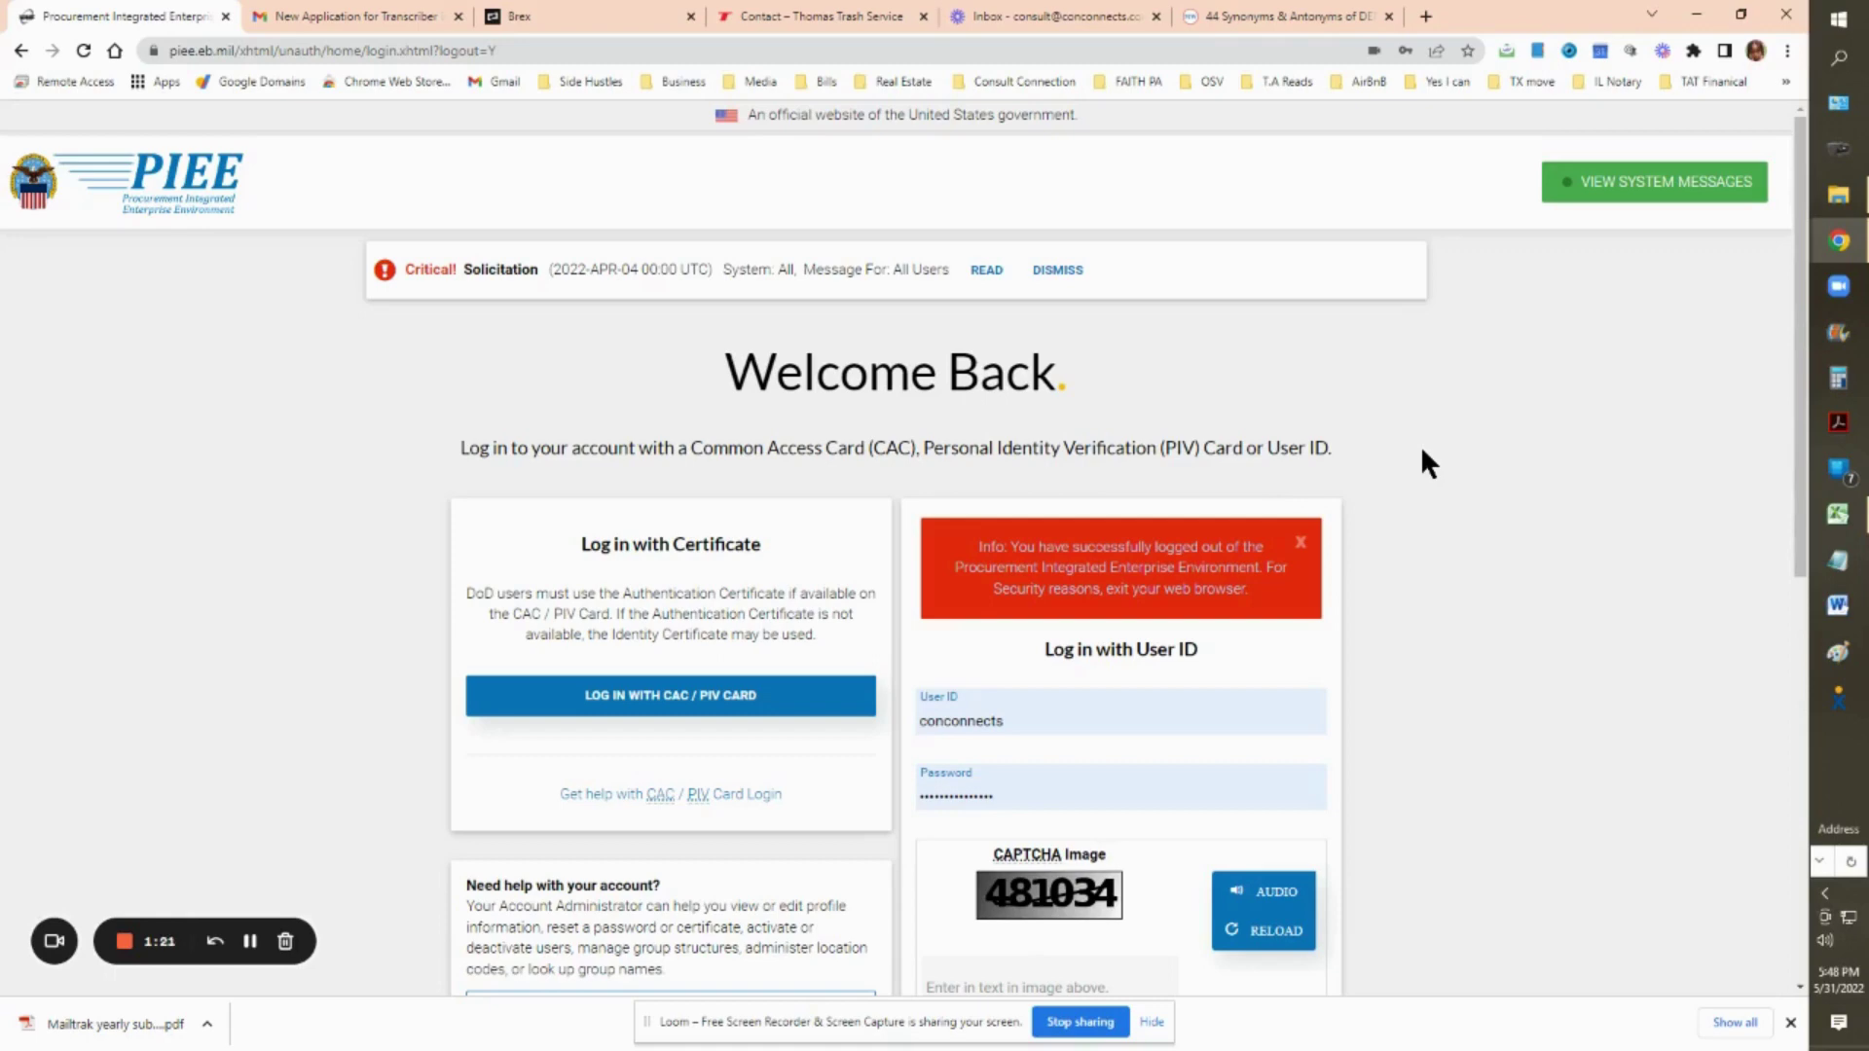
Enter the CAPTCHA code on the PIEE login page and log in
{"action": "scroll", "coordinate": [1421, 446], "scroll_direction": "down", "scroll_amount": 3}
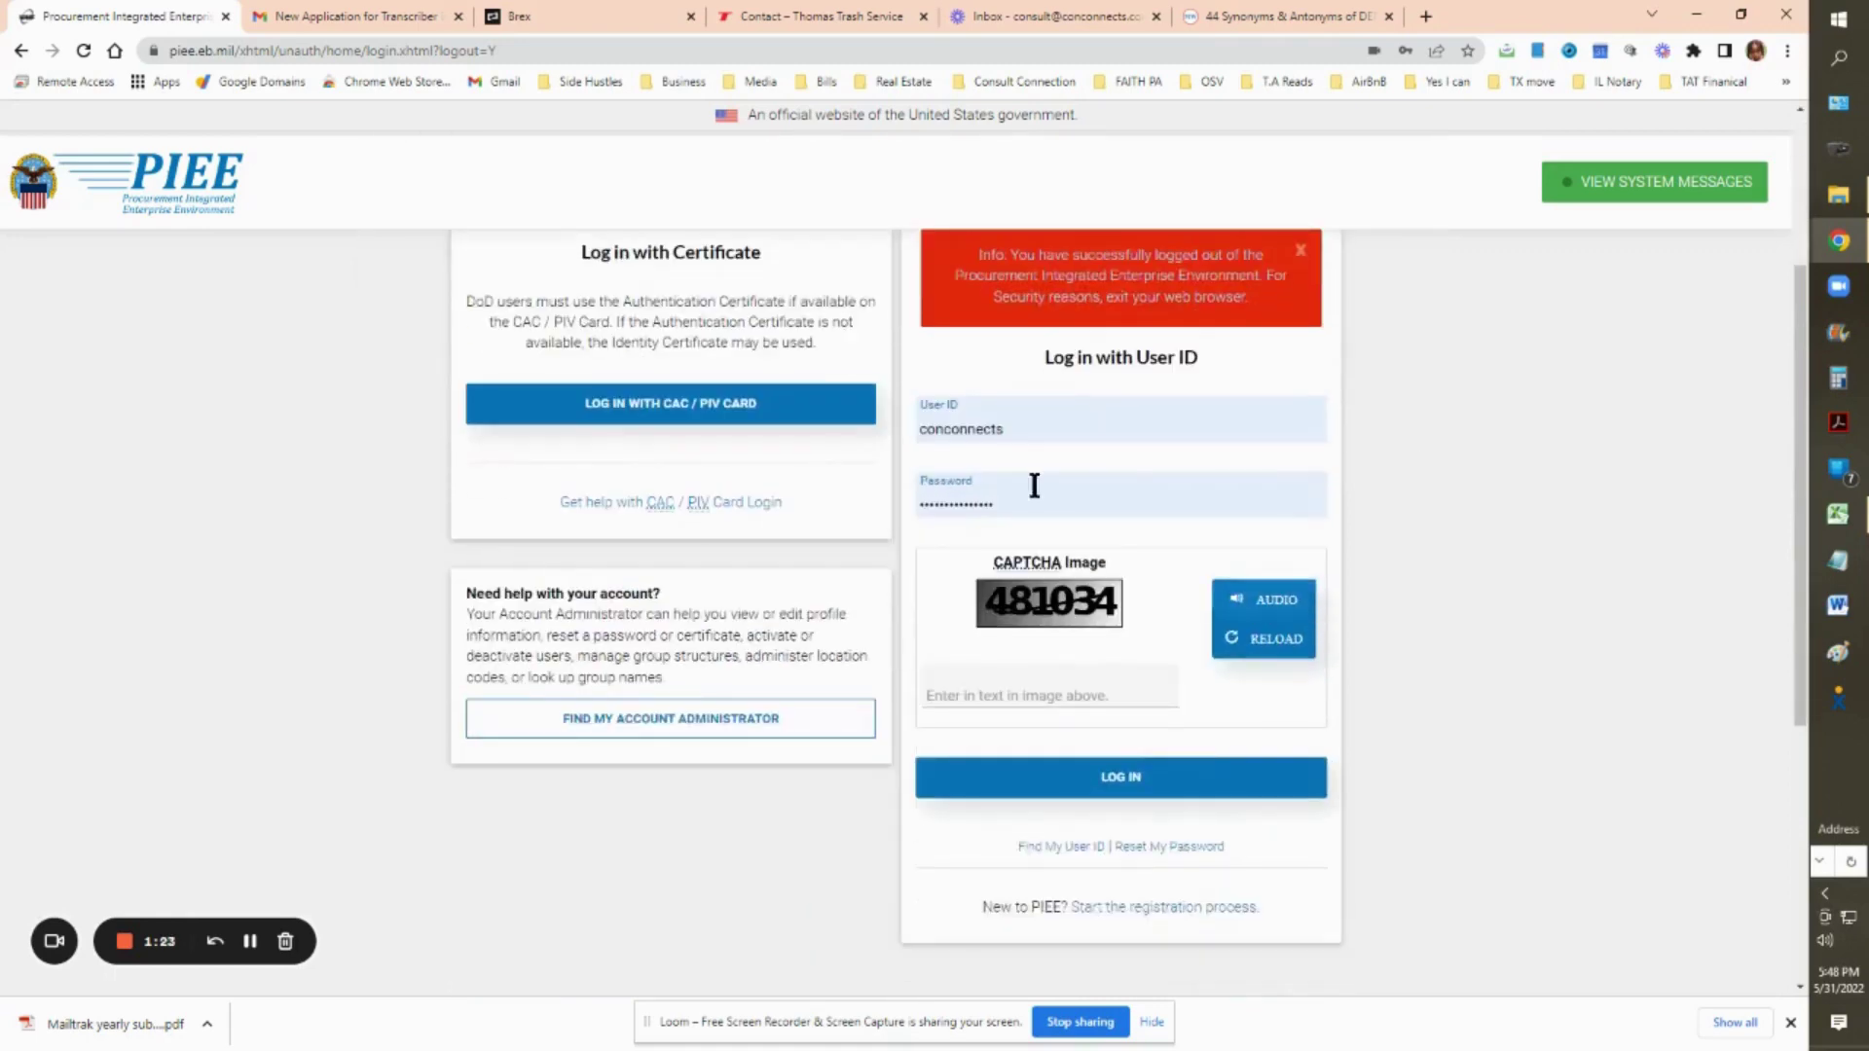
{"action": "left_click", "coordinate": [995, 692]}
{"action": "type", "text": "4810"}
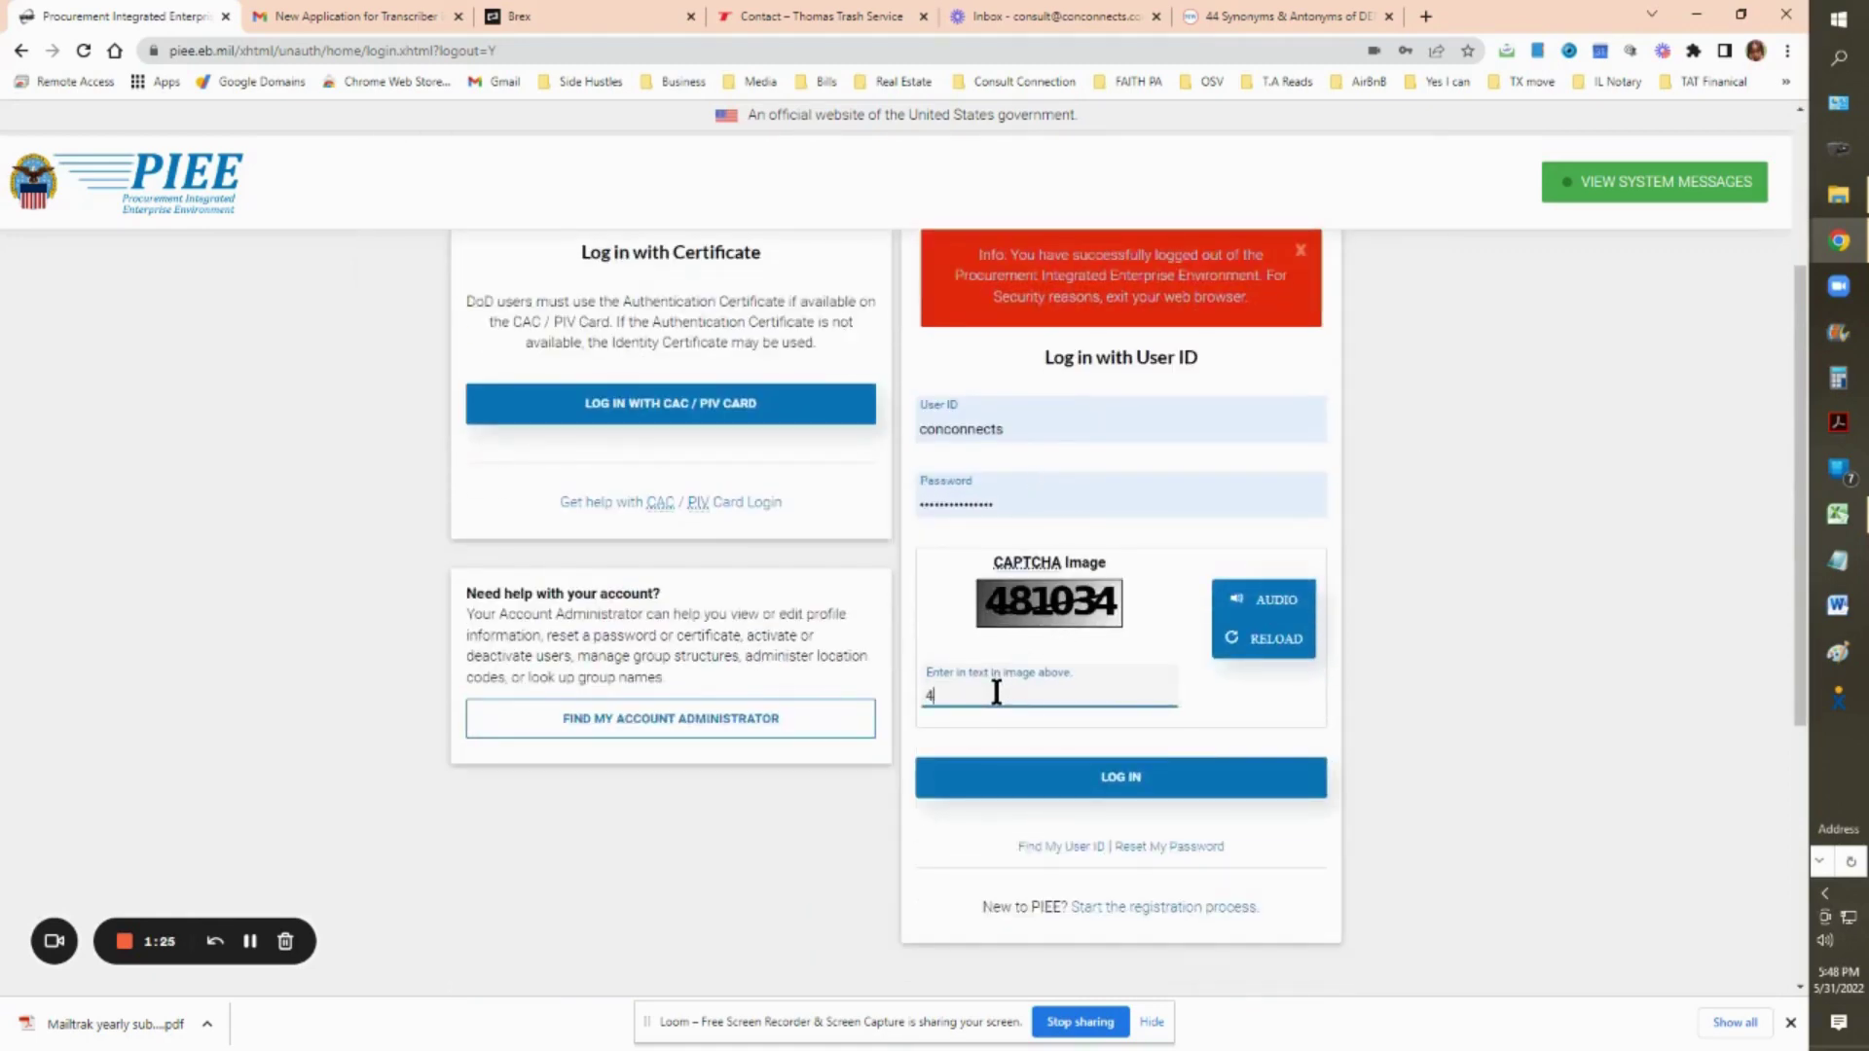
{"action": "type", "text": "34"}
{"action": "left_click", "coordinate": [1132, 778]}
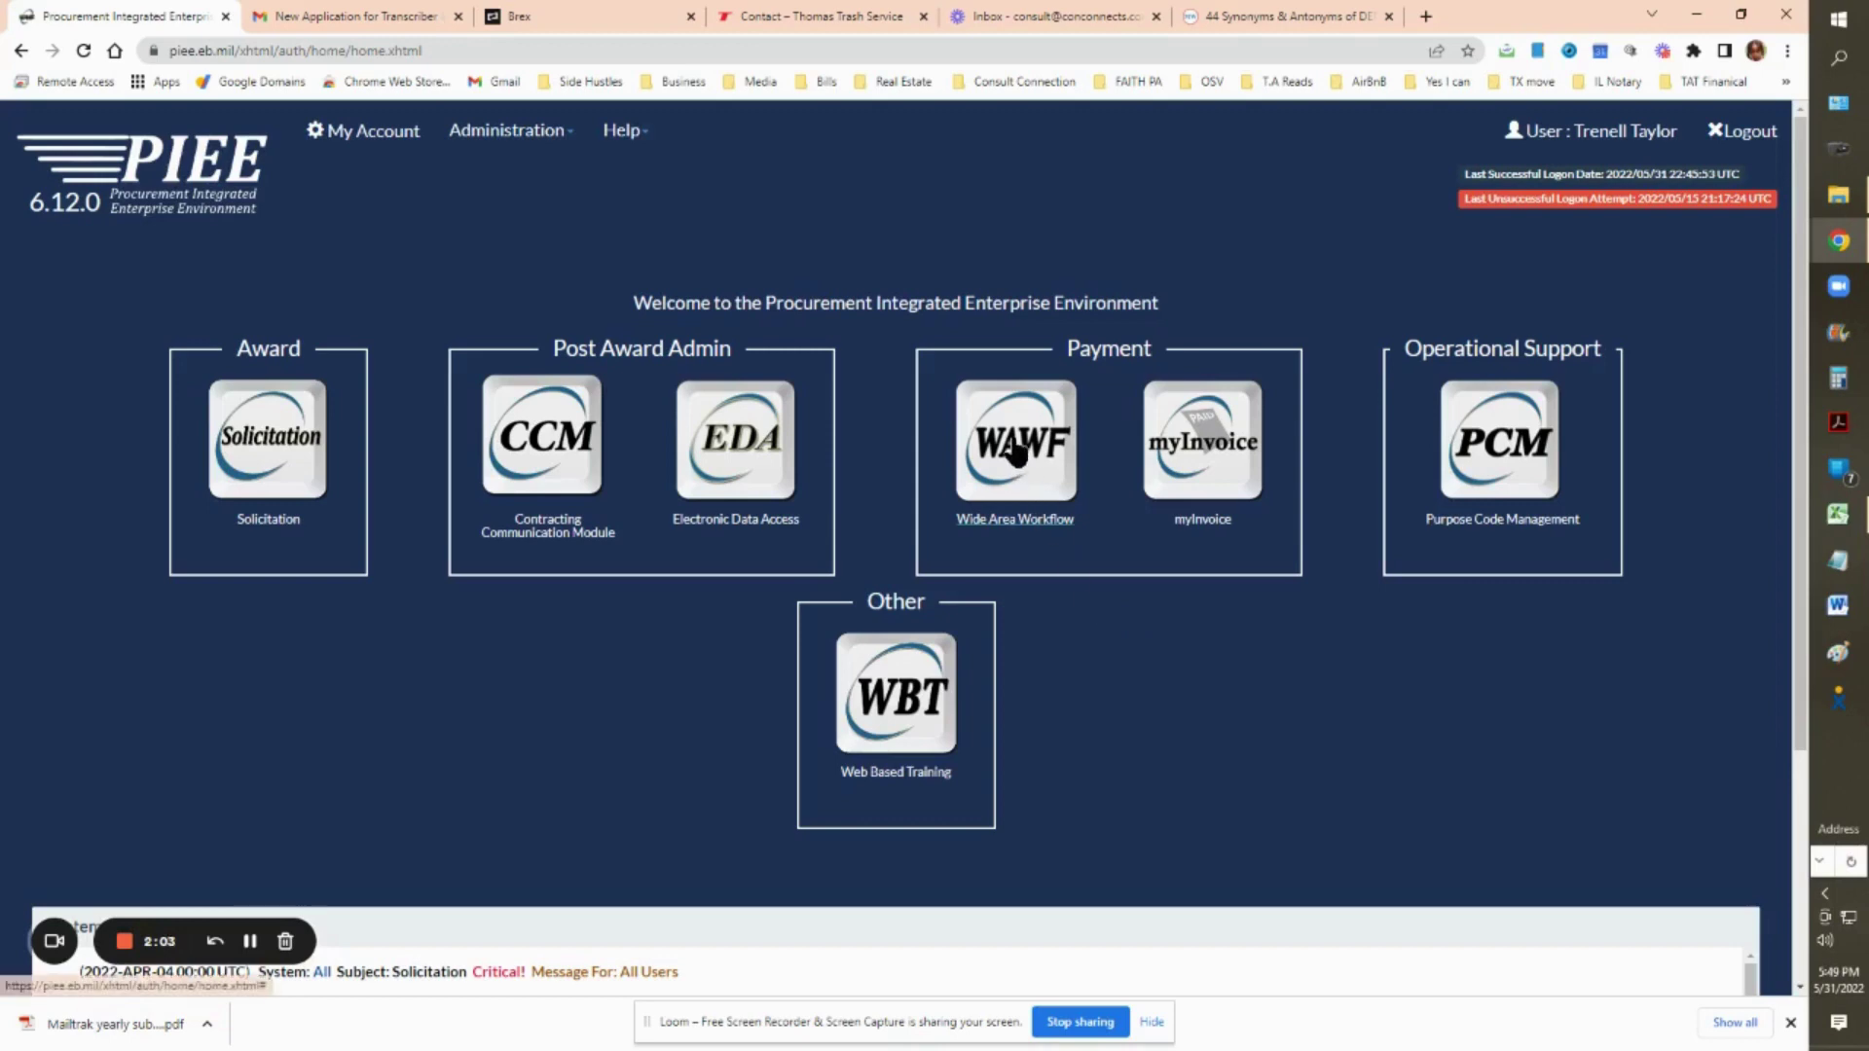
Open Wide Area Workflow and start a new document via Vendor > Create Document
{"action": "left_click", "coordinate": [1019, 523]}
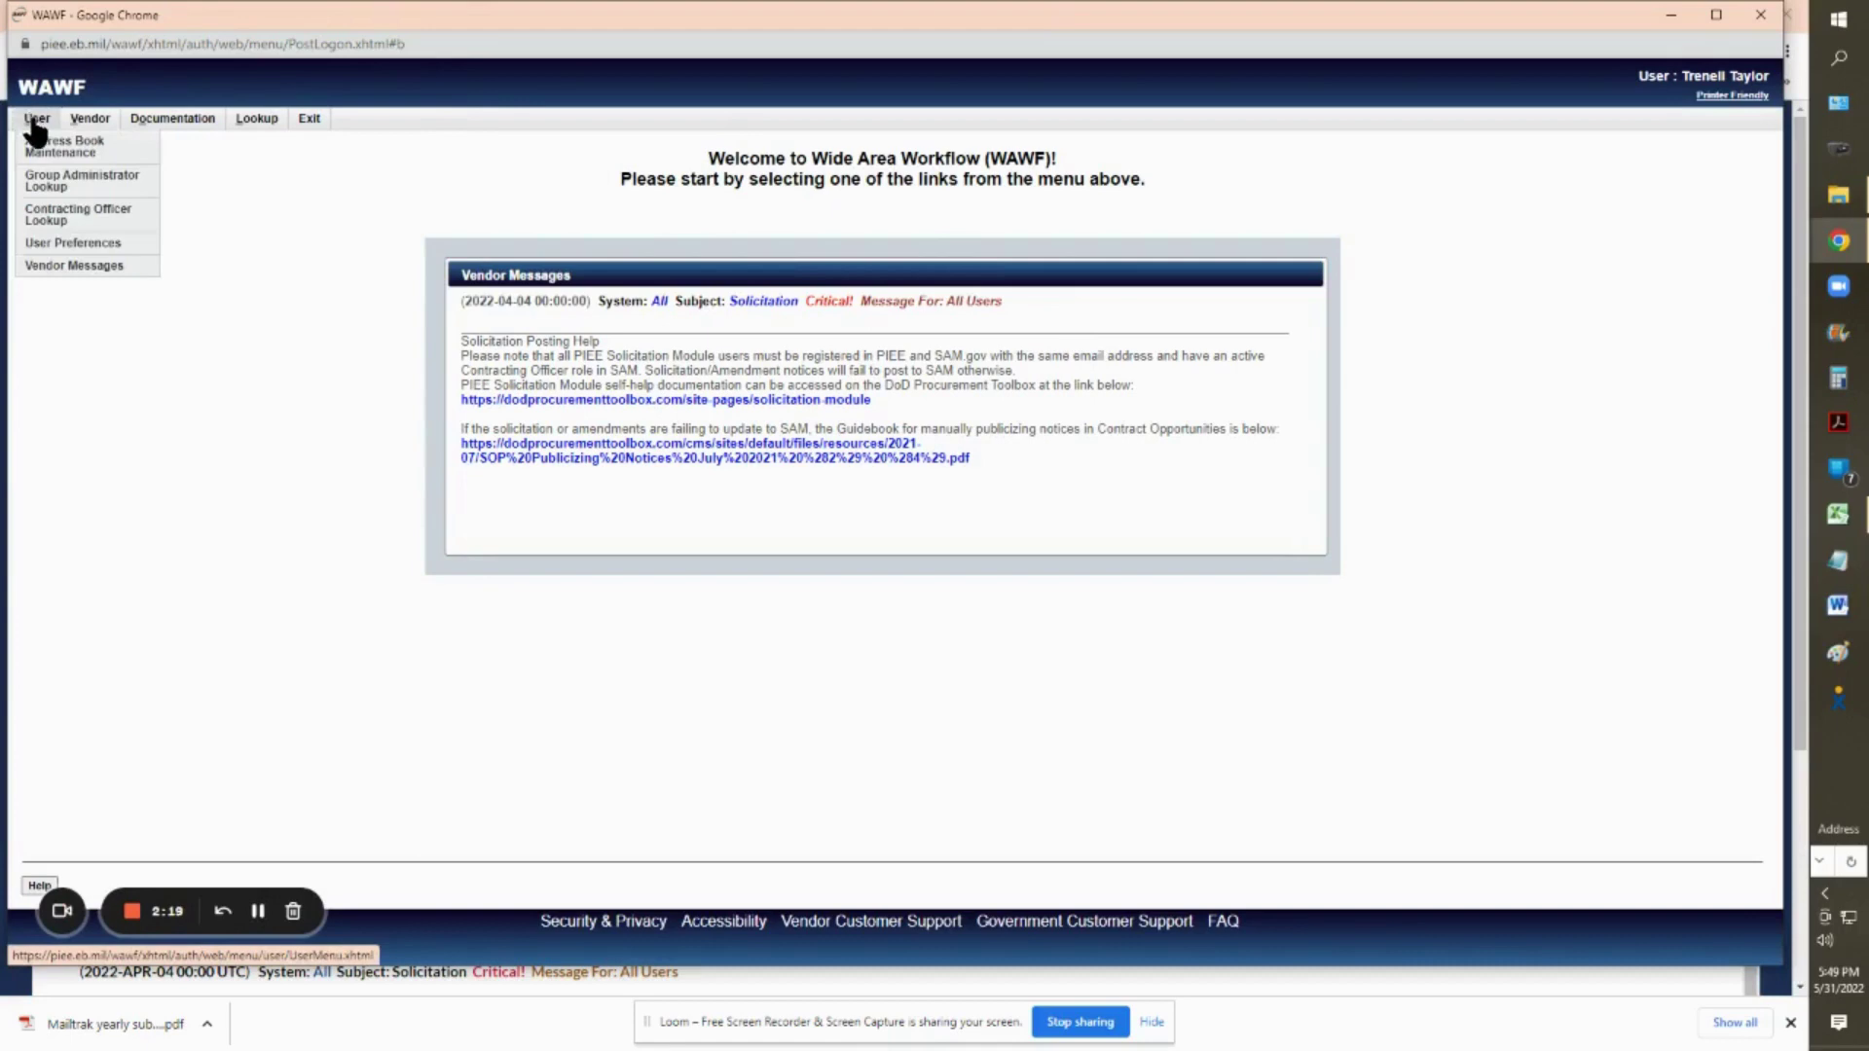
{"action": "mouse_move", "coordinate": [80, 131]}
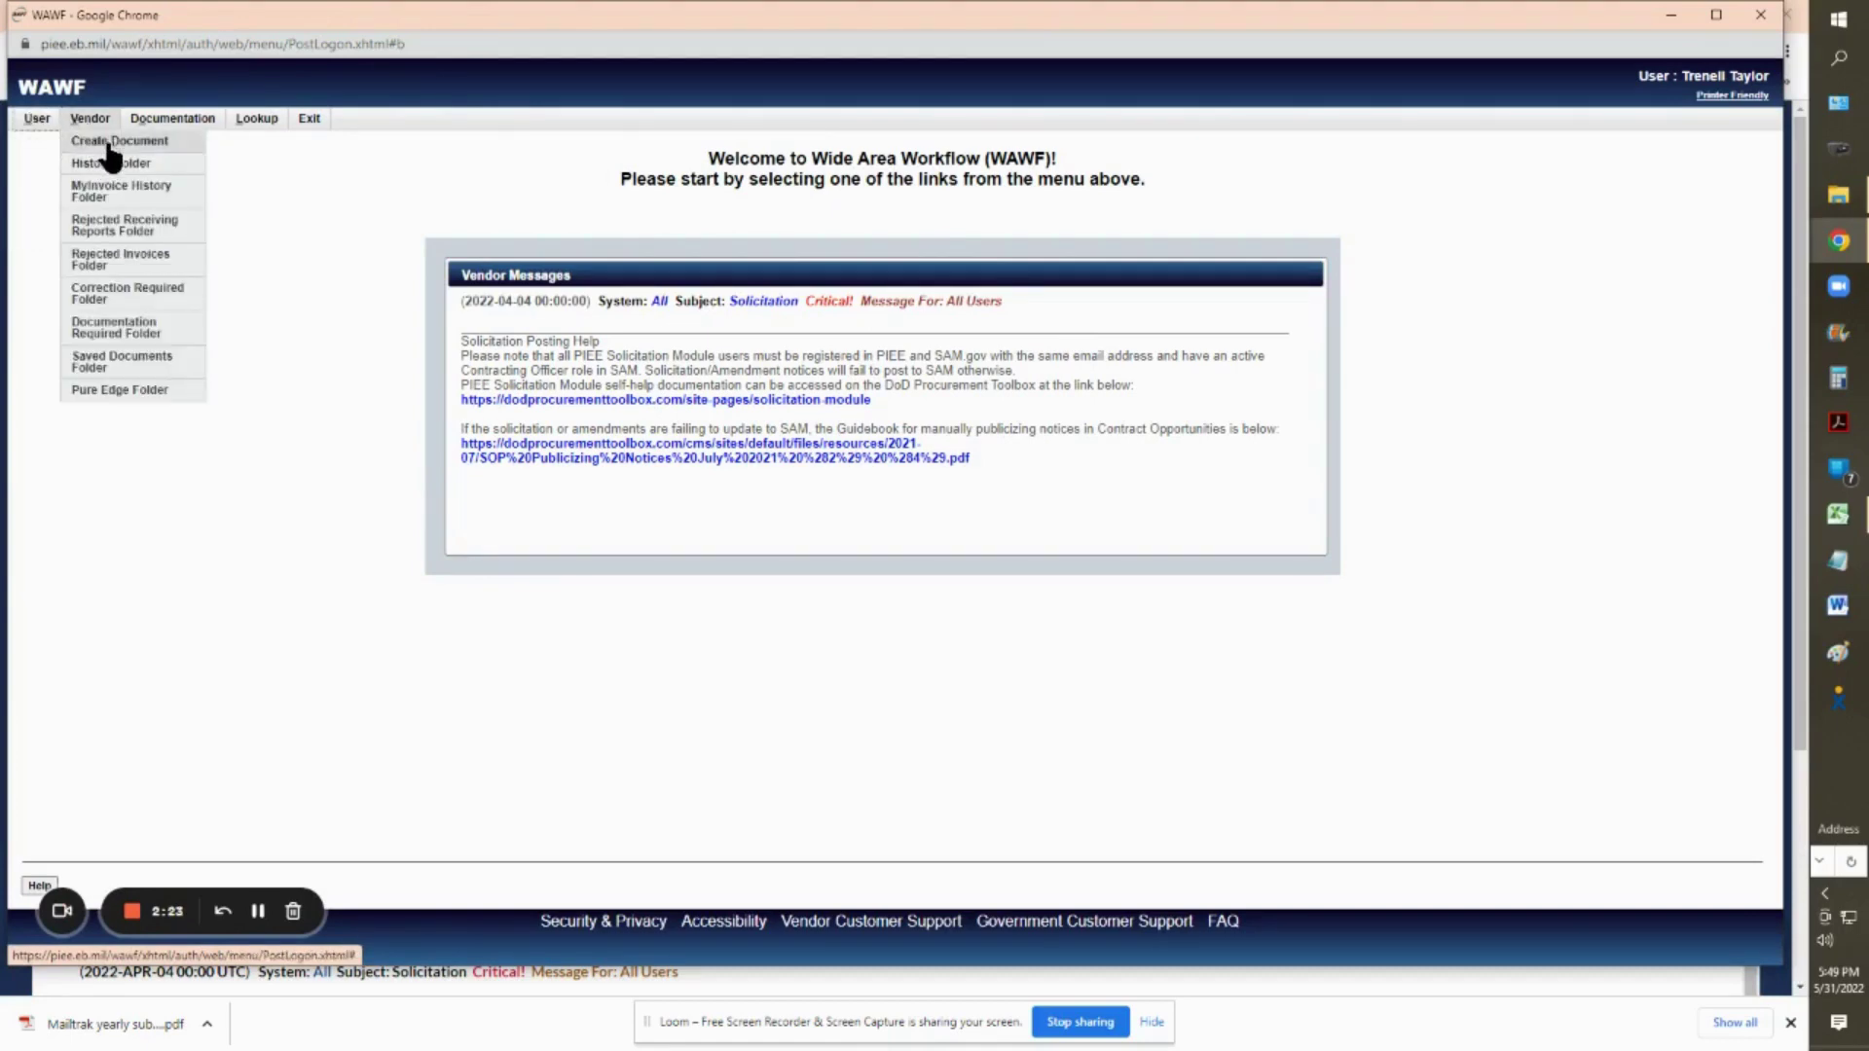
{"action": "left_click", "coordinate": [106, 143]}
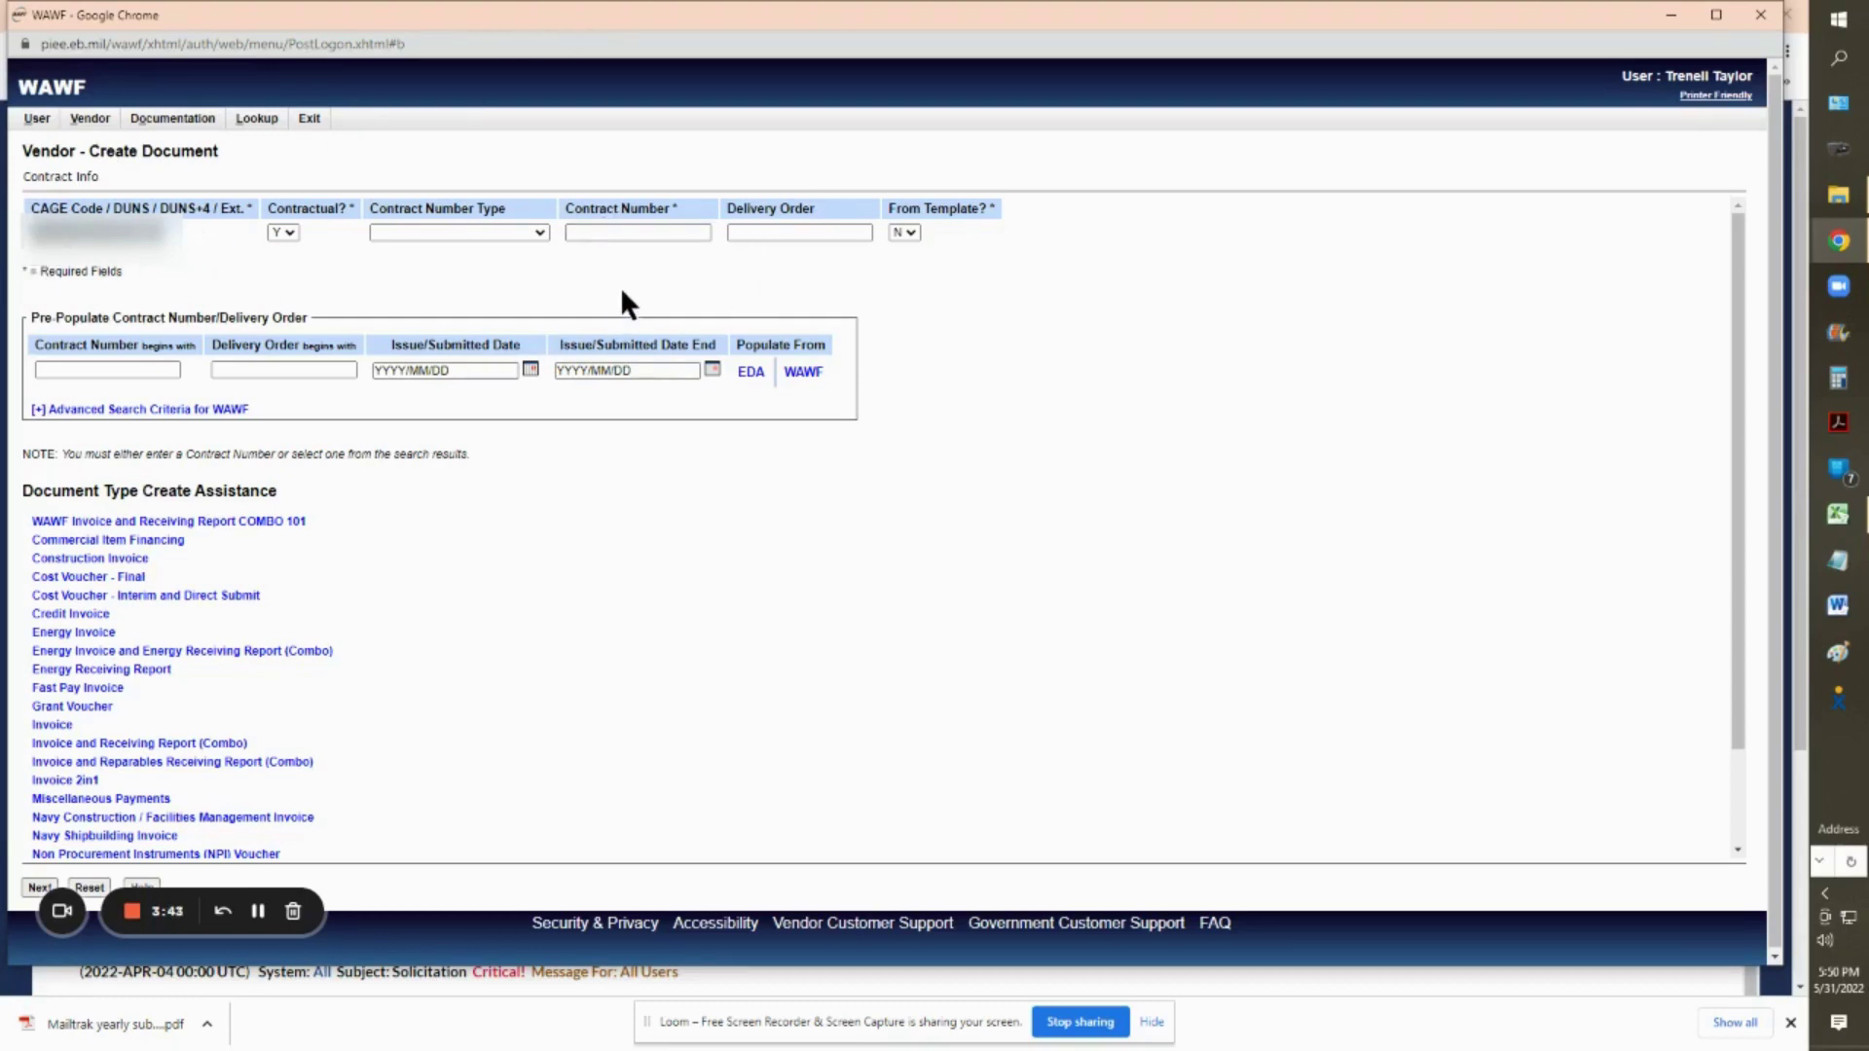
Fill in the Contract Number field under Contract Info
{"action": "left_click", "coordinate": [650, 232]}
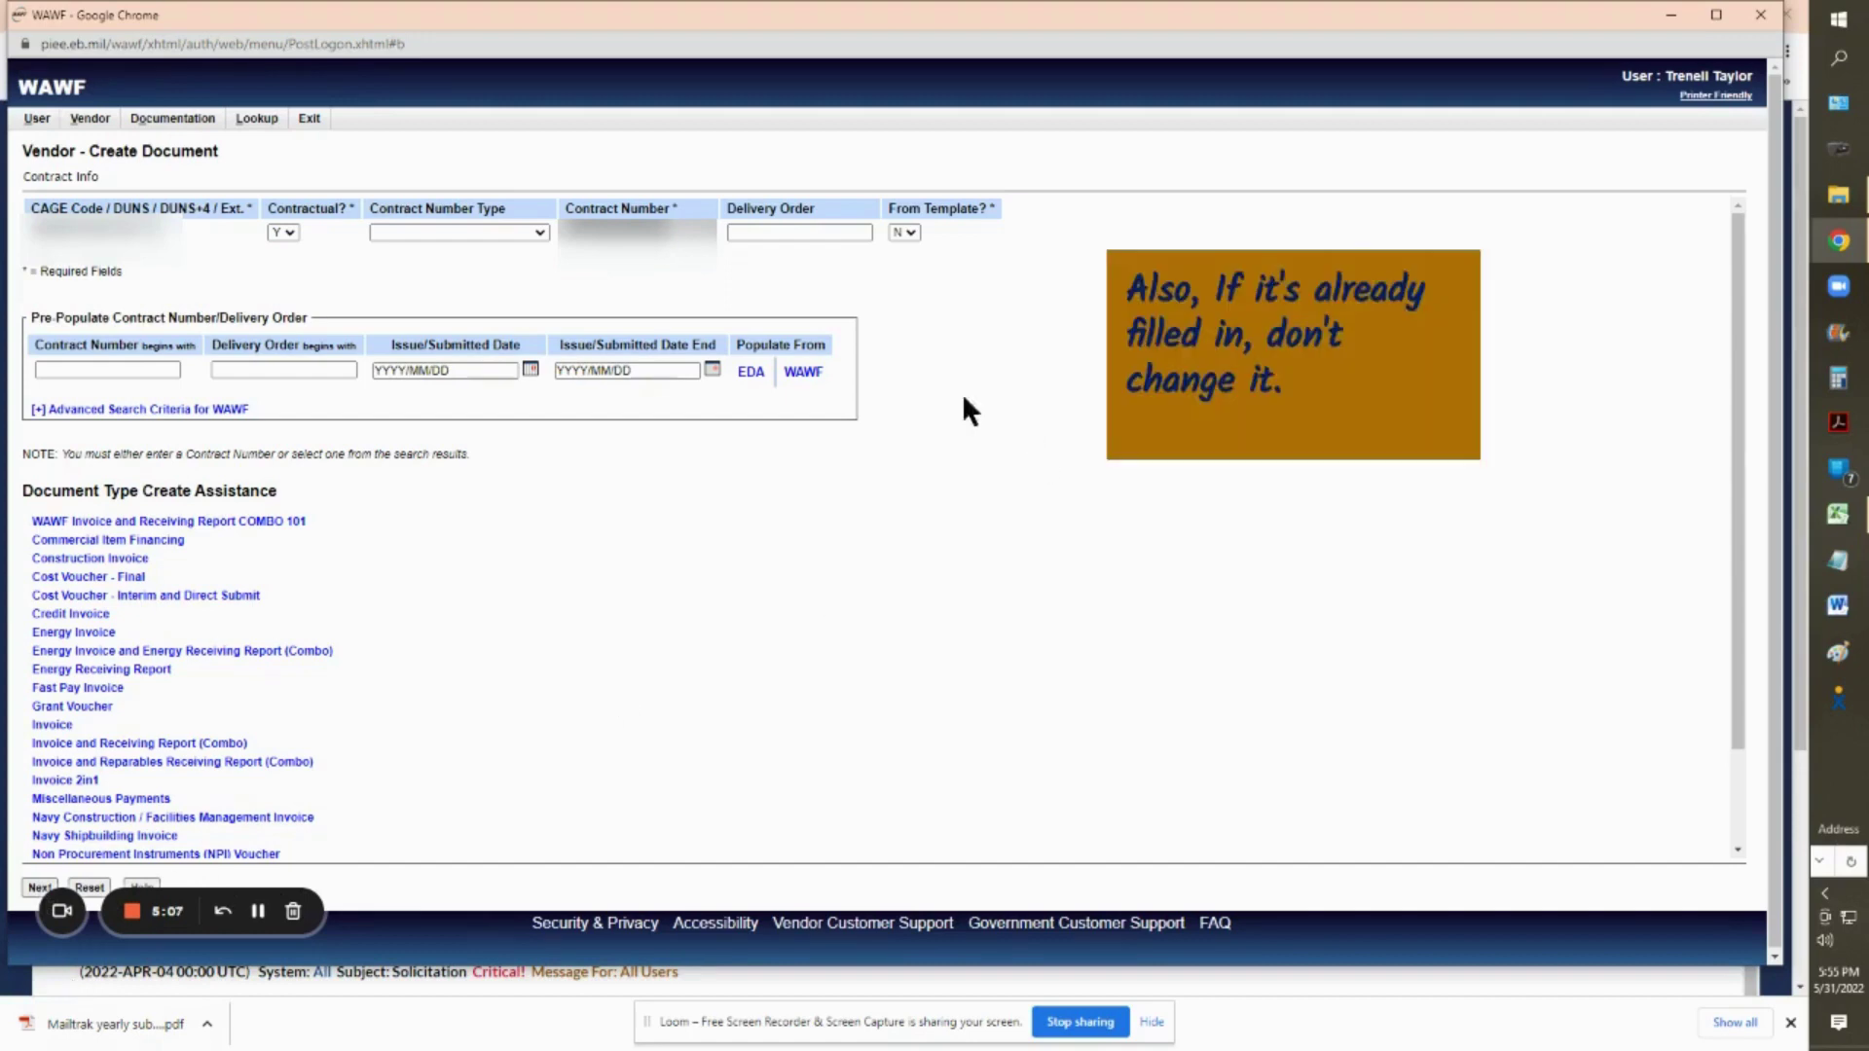
Proceed with the entered contract number to load its CLIN/SLIN list
{"action": "left_click", "coordinate": [36, 886]}
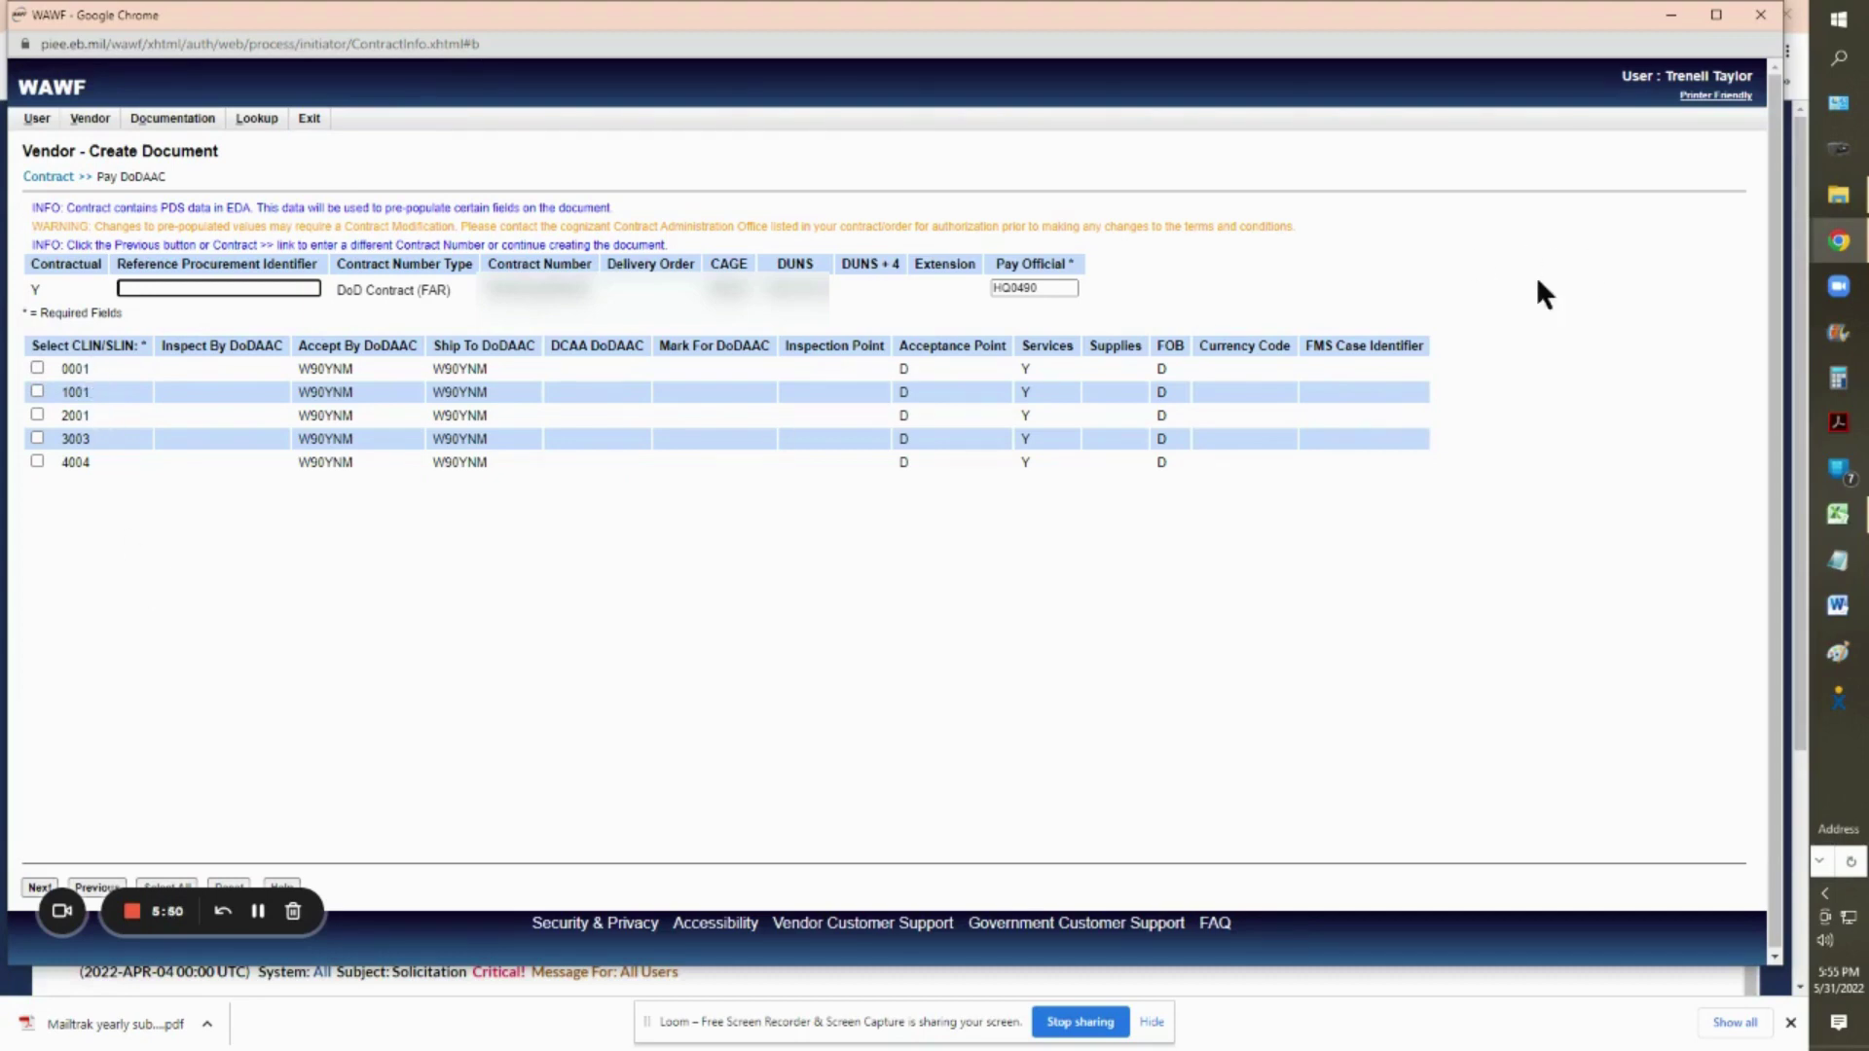
{"action": "left_click", "coordinate": [1838, 197]}
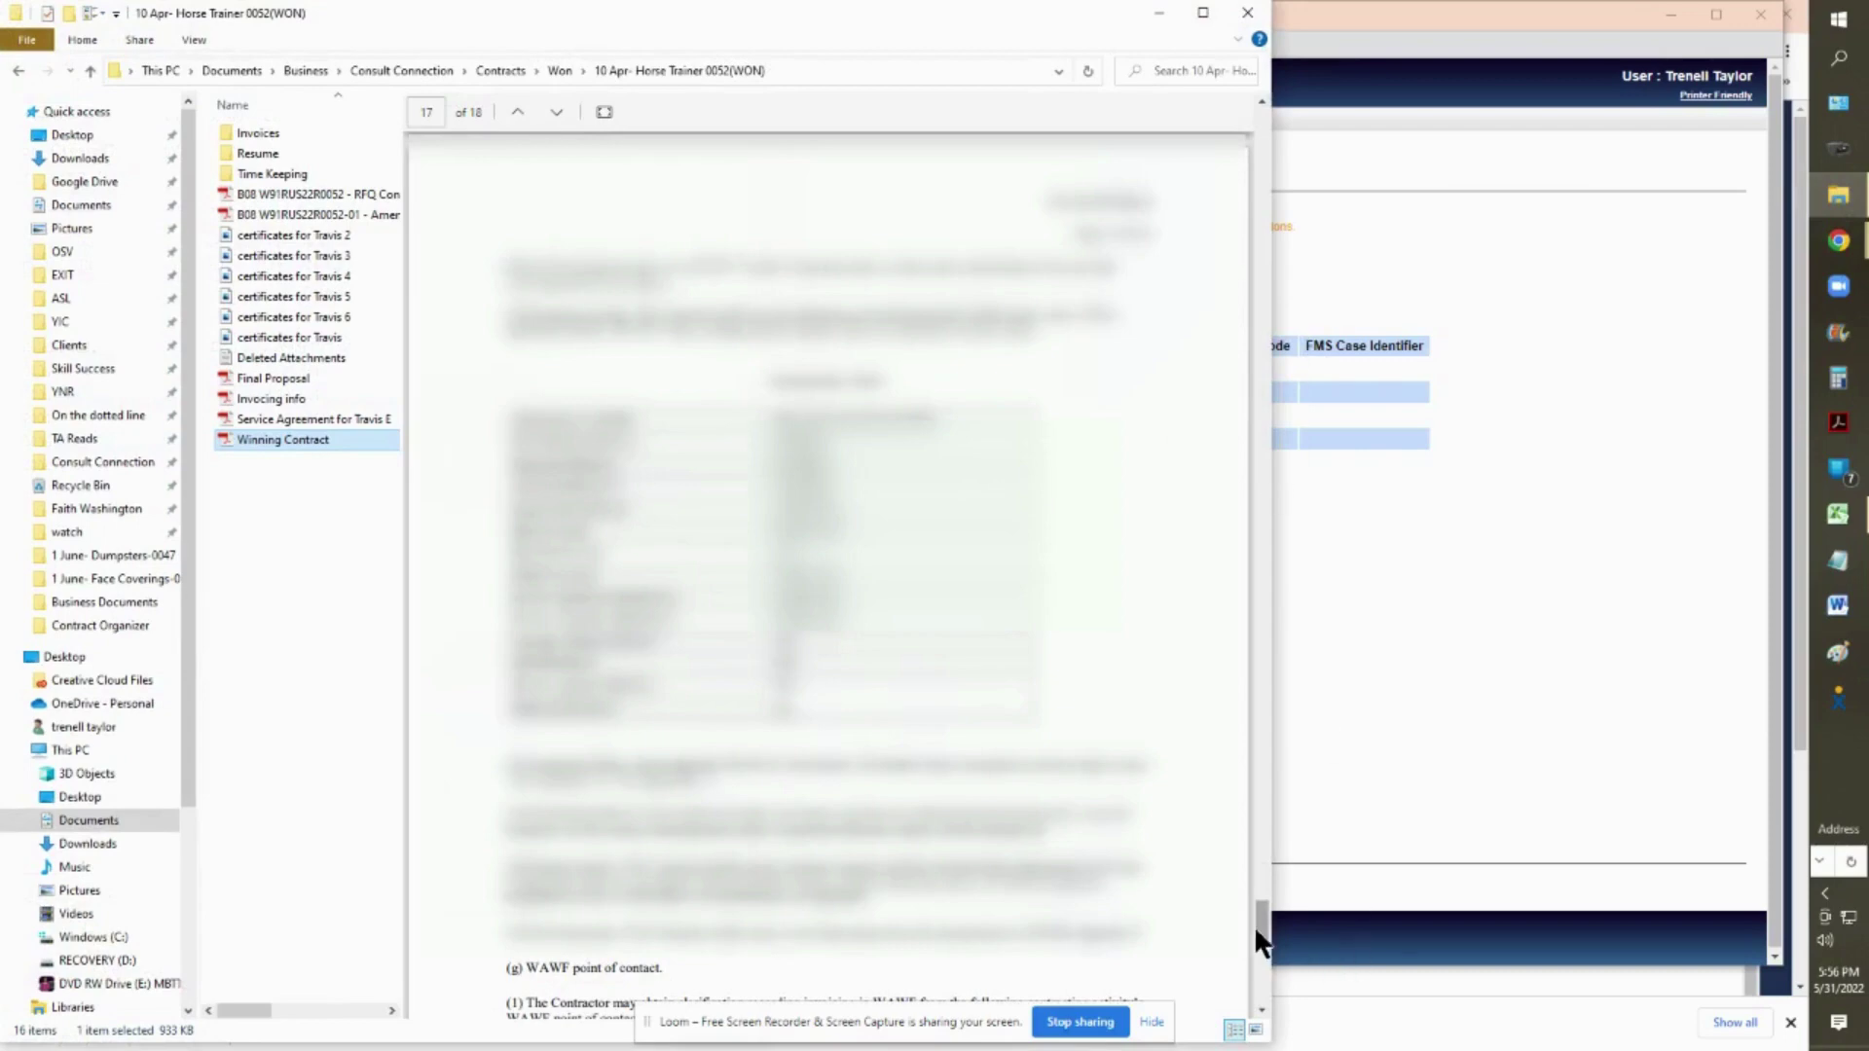
{"action": "left_click_drag", "start_coordinate": [1258, 920], "coordinate": [1259, 284]}
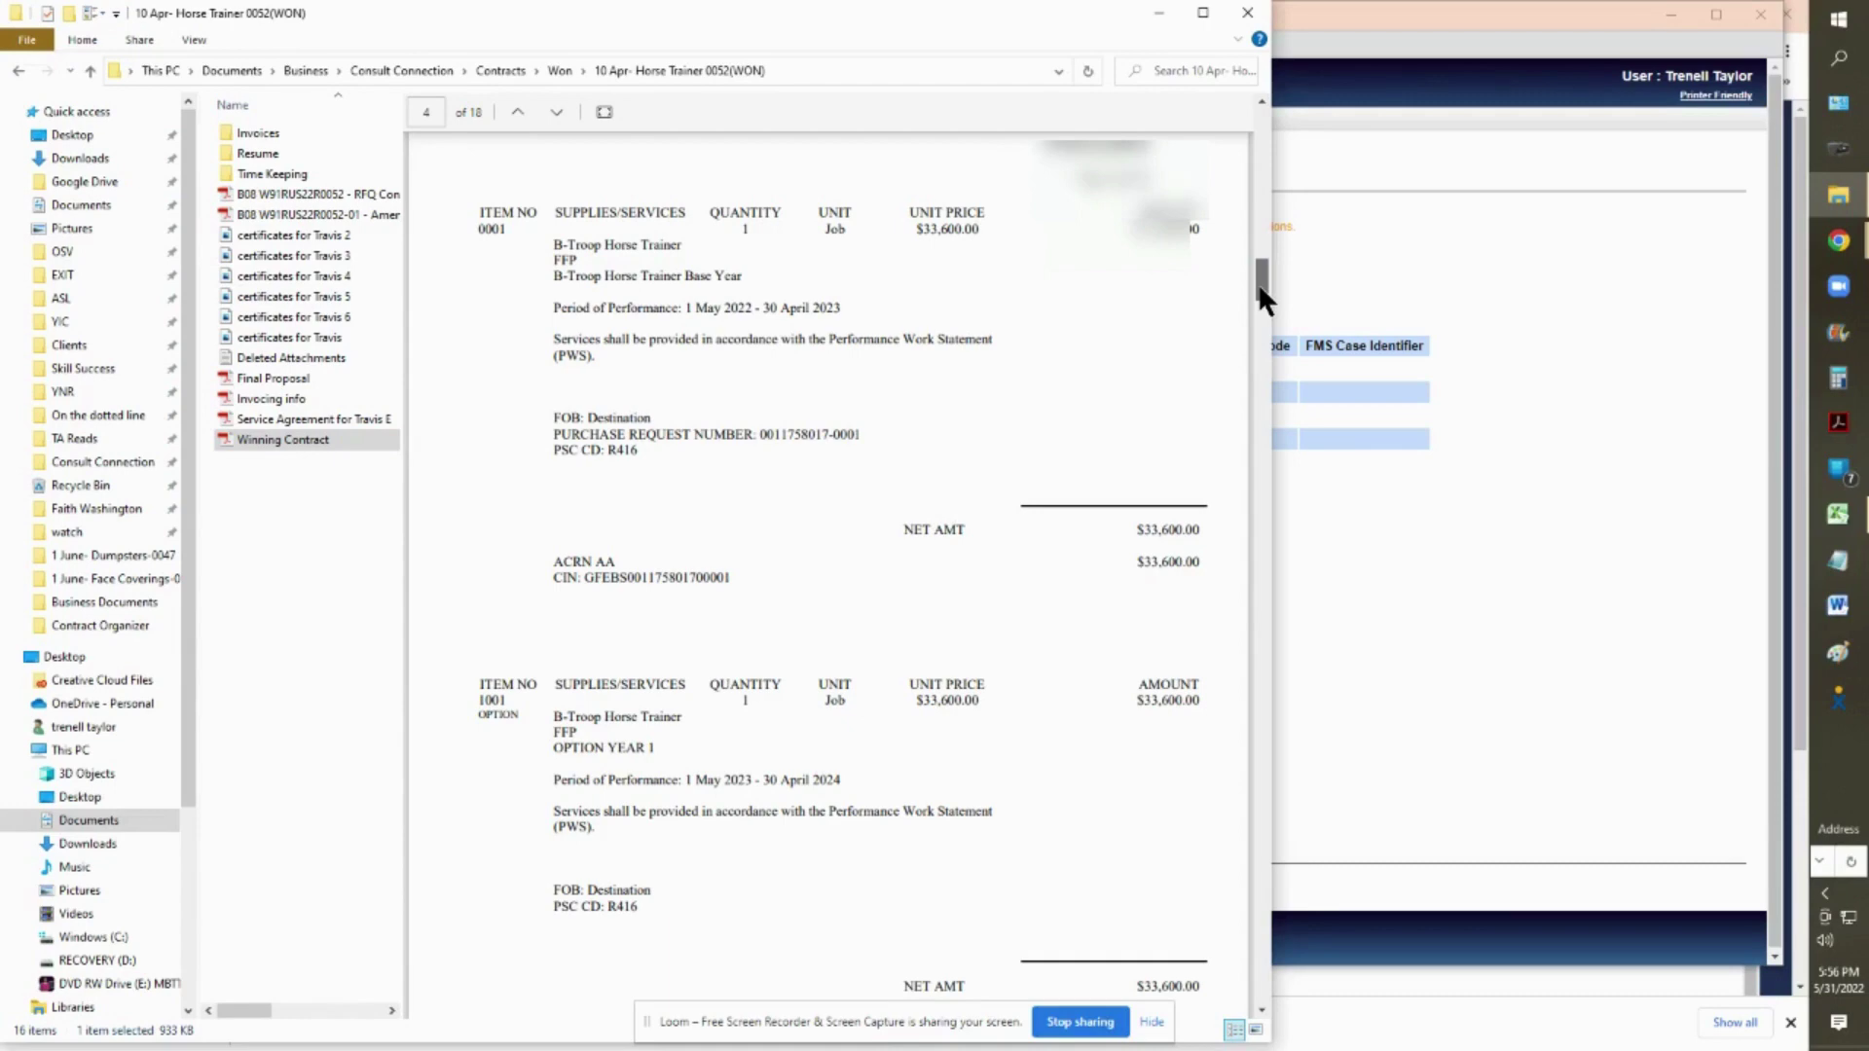
{"action": "left_click_drag", "start_coordinate": [1257, 283], "coordinate": [1256, 278]}
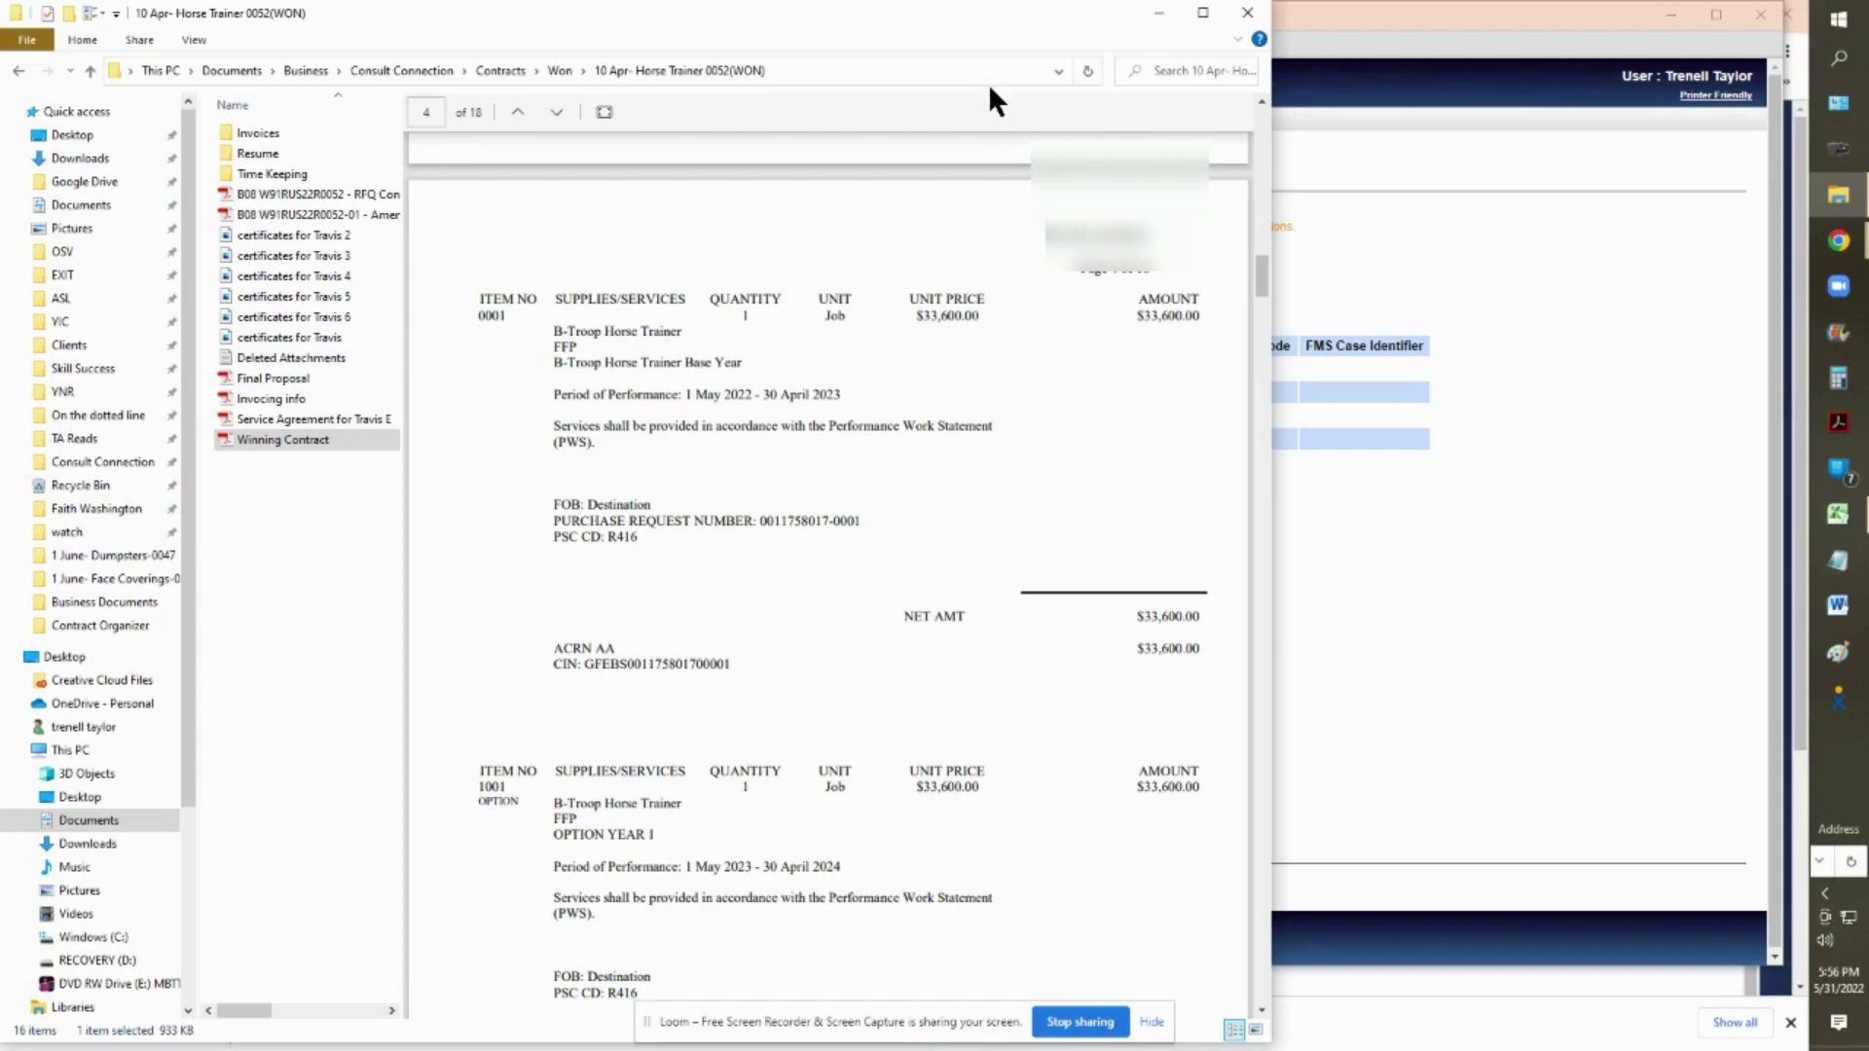
{"action": "left_click", "coordinate": [1158, 14]}
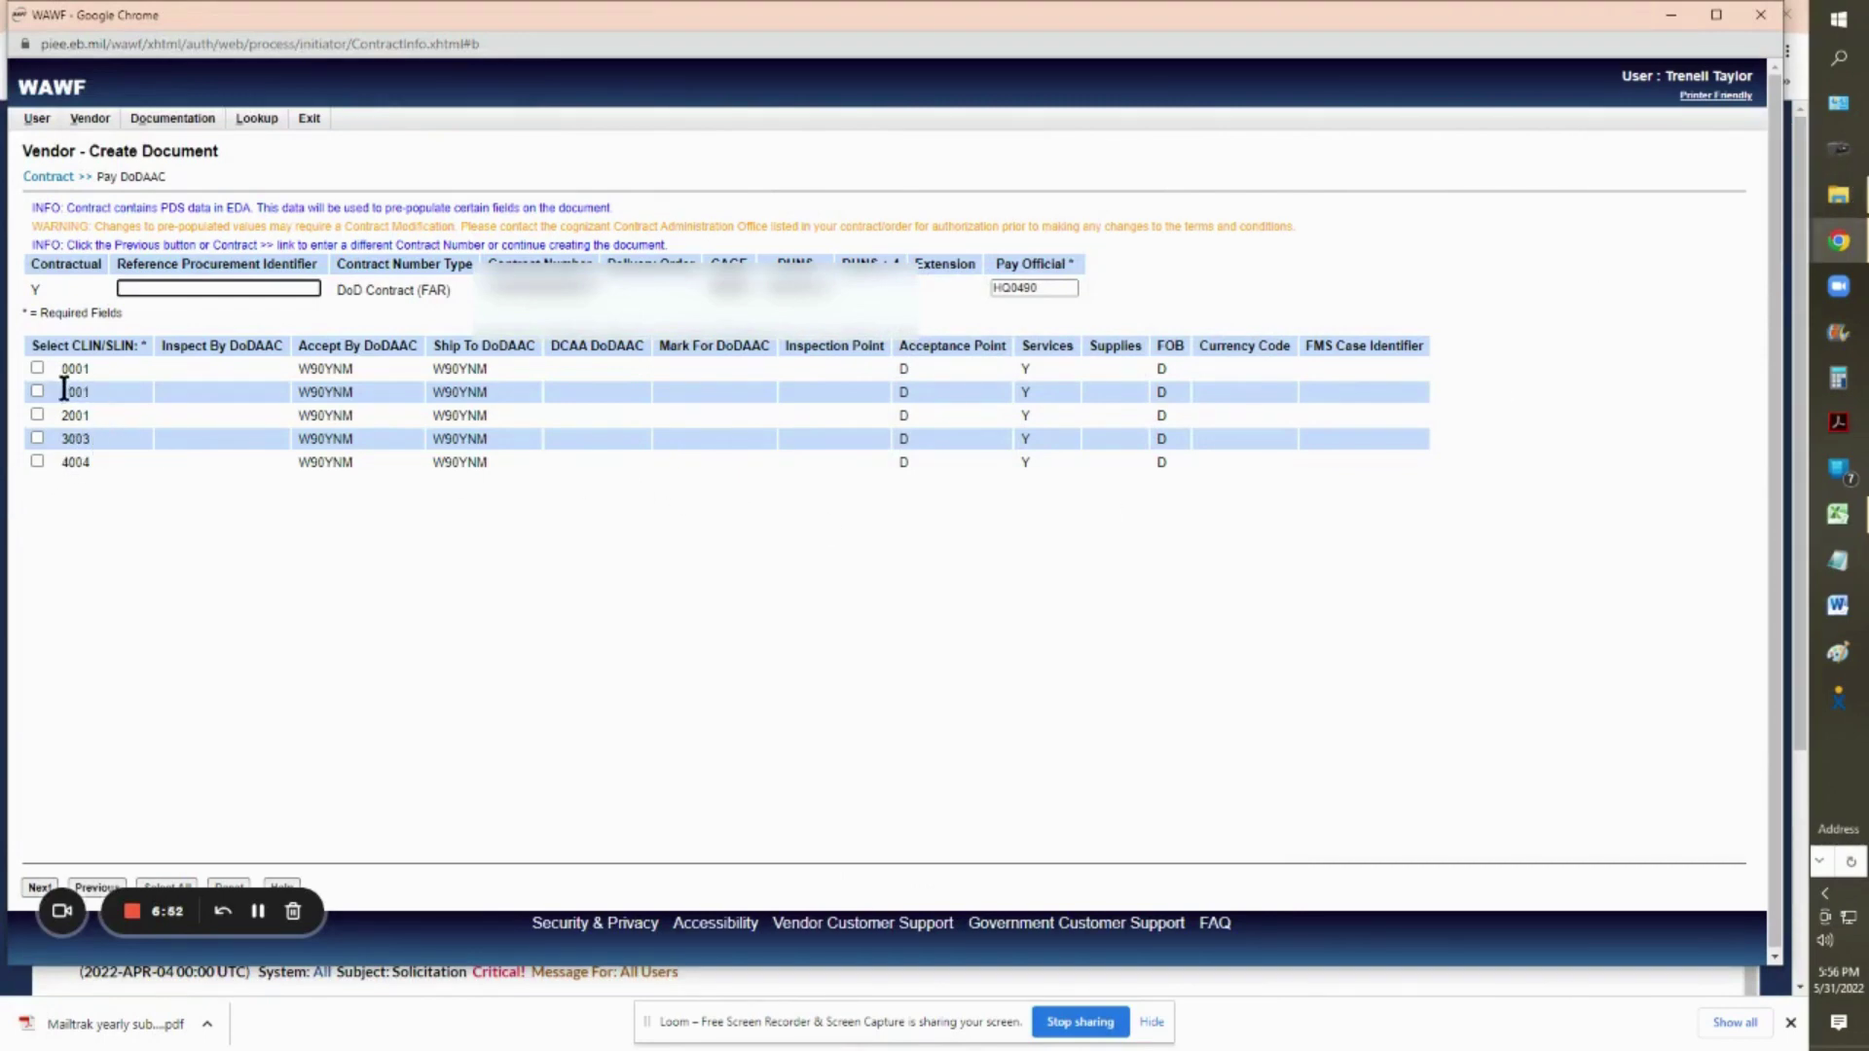
Select line item 0001 and continue past the Pay DoDAAC step
{"action": "left_click", "coordinate": [39, 370]}
{"action": "left_click", "coordinate": [38, 369]}
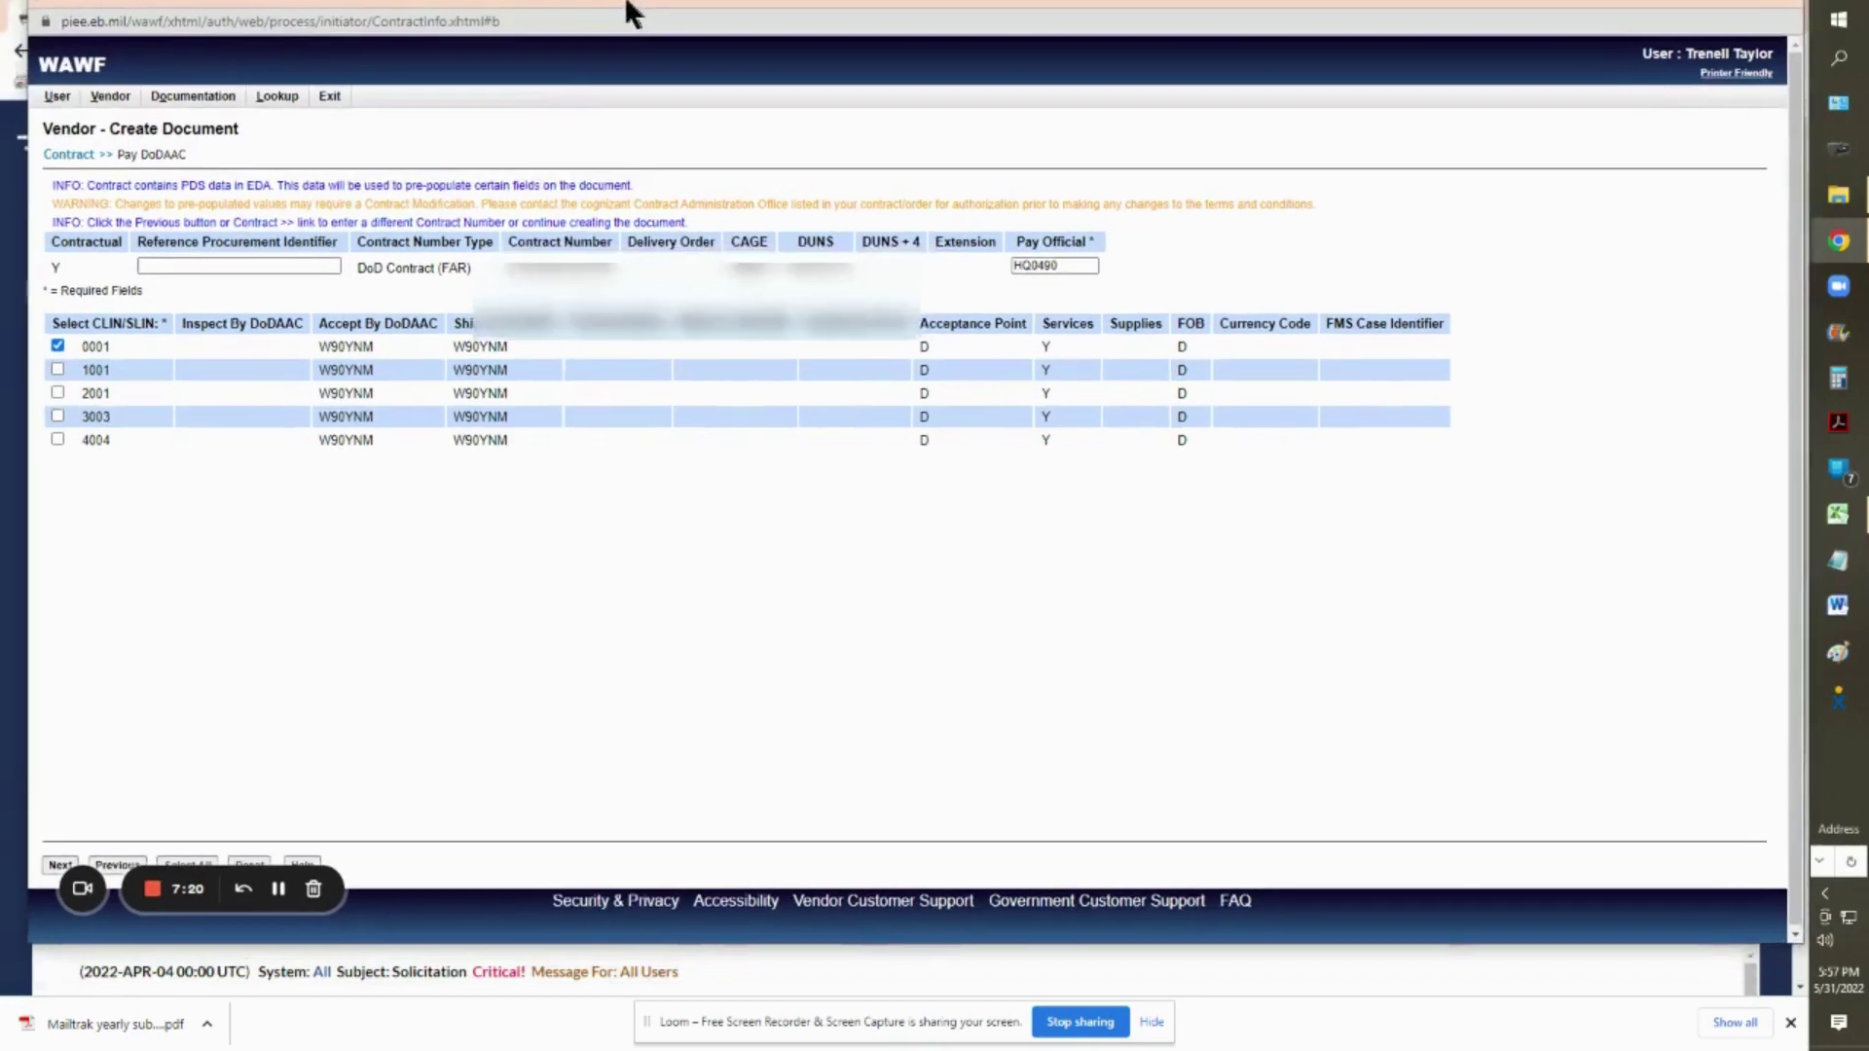
{"action": "left_click", "coordinate": [20, 865]}
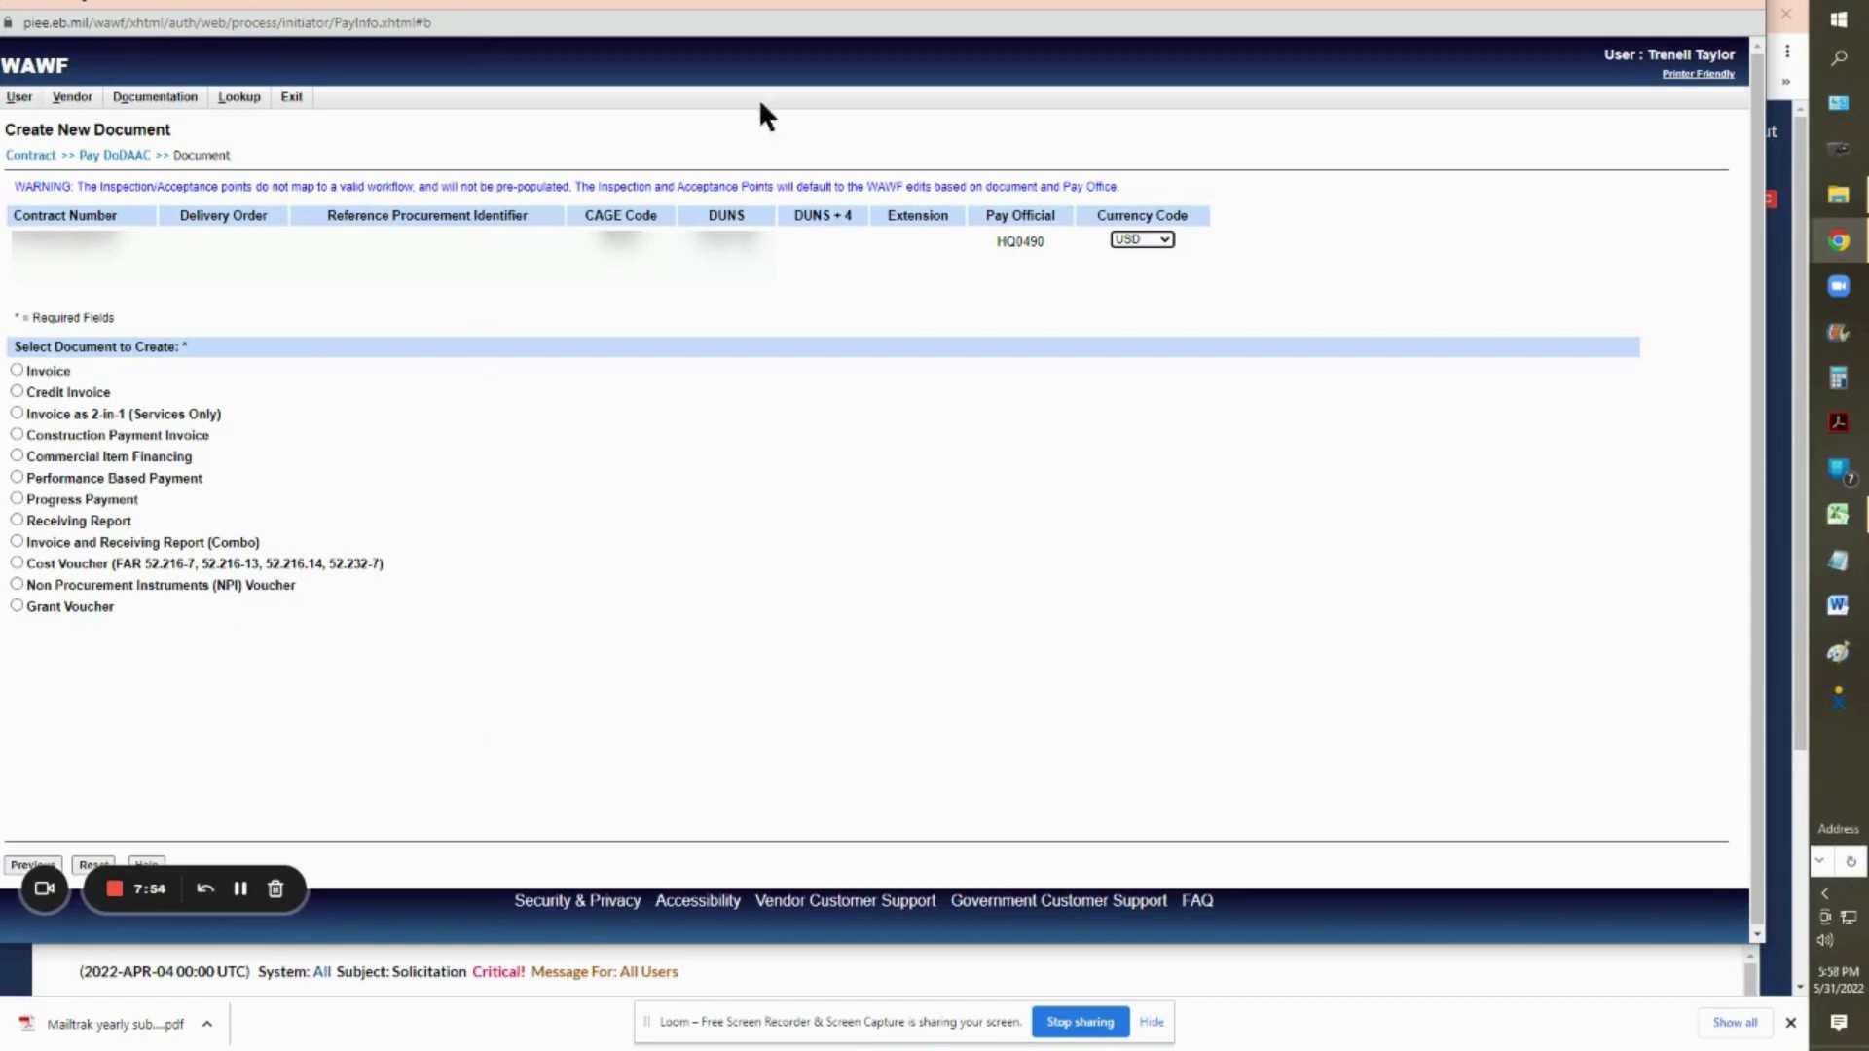
Bring up the contract PDF preview and scroll to page 16's WAWF payment instructions
{"action": "left_click", "coordinate": [1837, 194]}
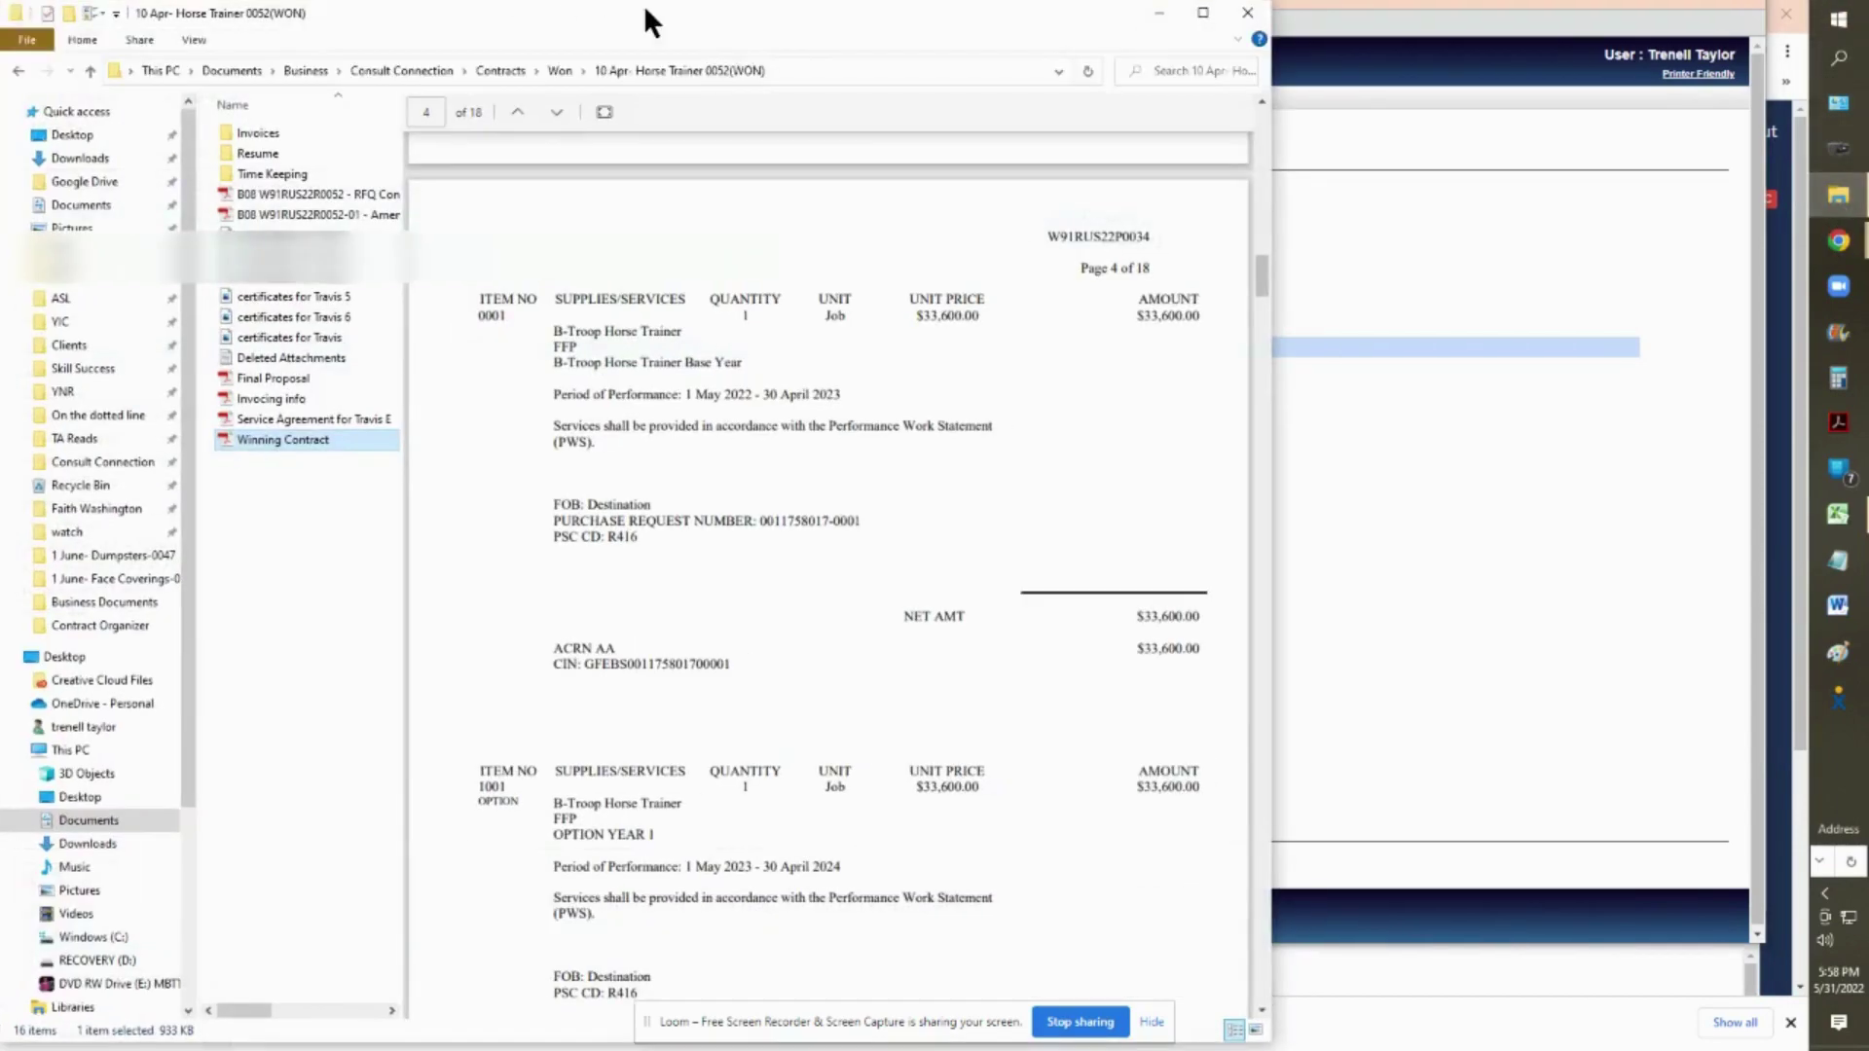
{"action": "left_click_drag", "start_coordinate": [644, 4], "coordinate": [1095, 5]}
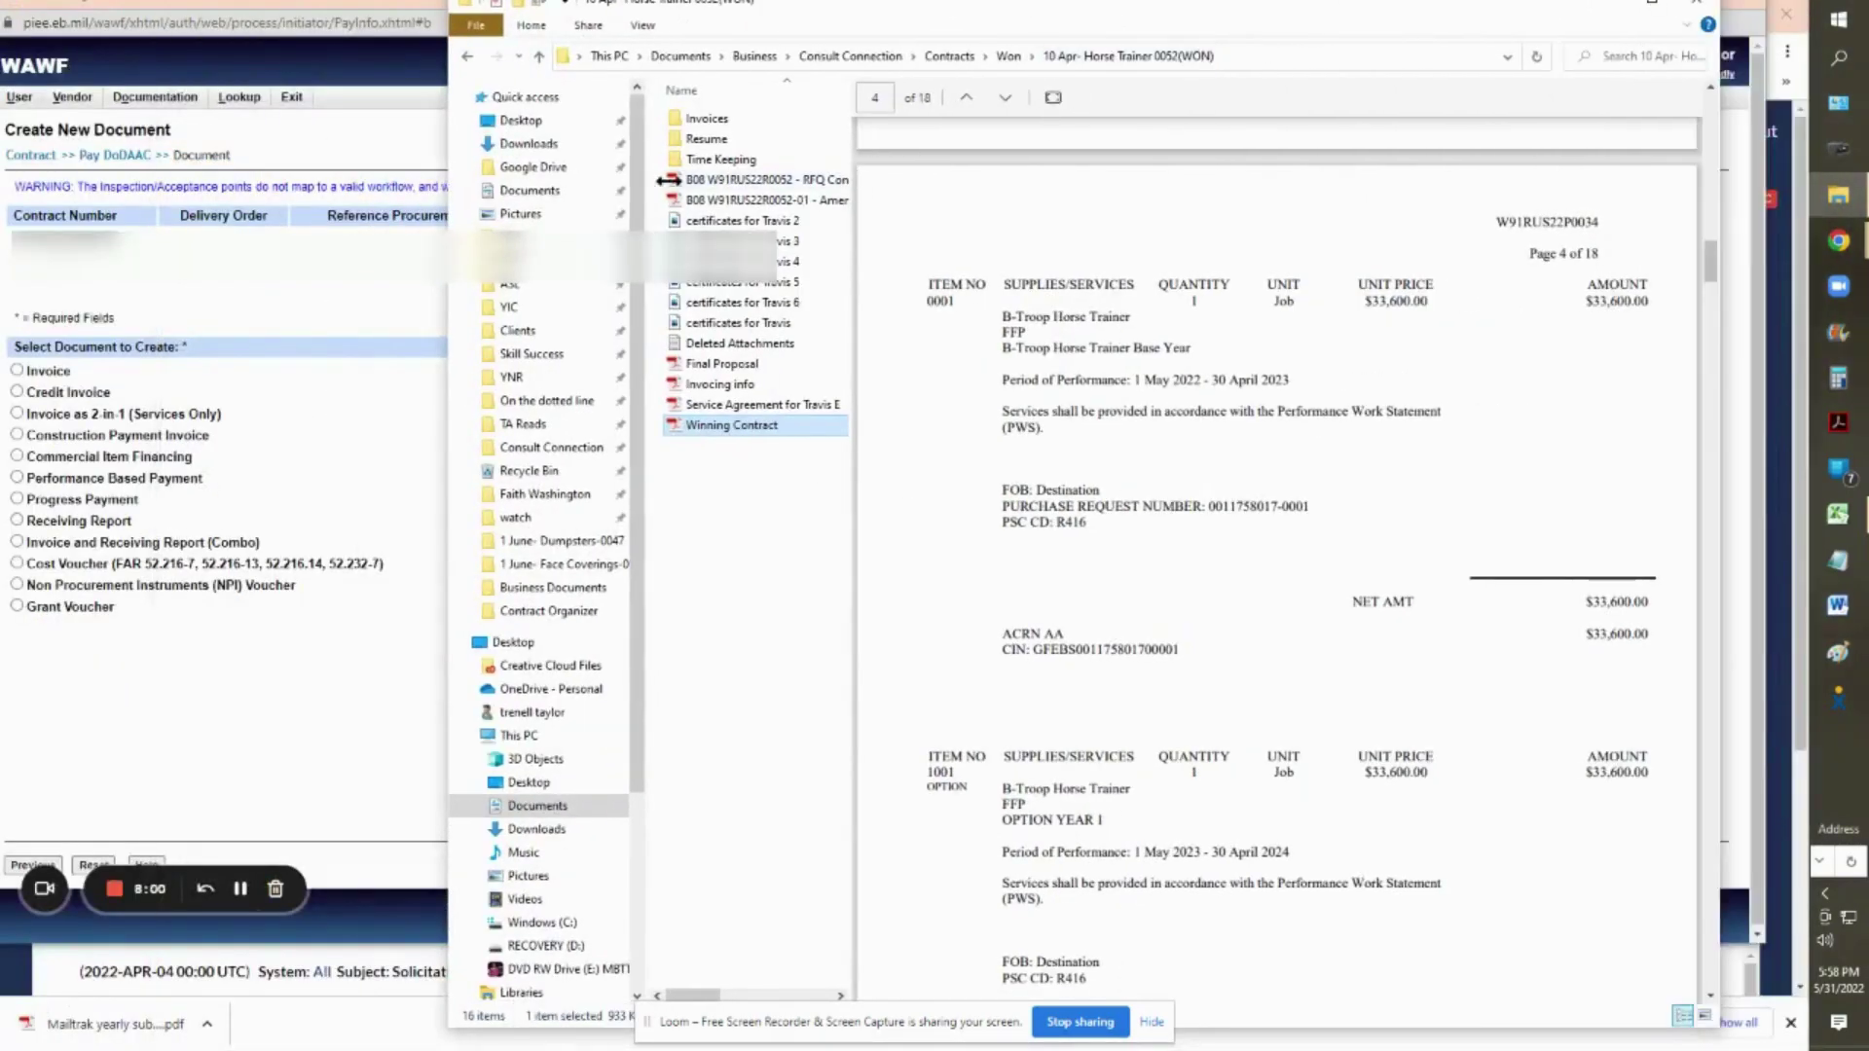
{"action": "left_click_drag", "start_coordinate": [1713, 251], "coordinate": [1686, 852]}
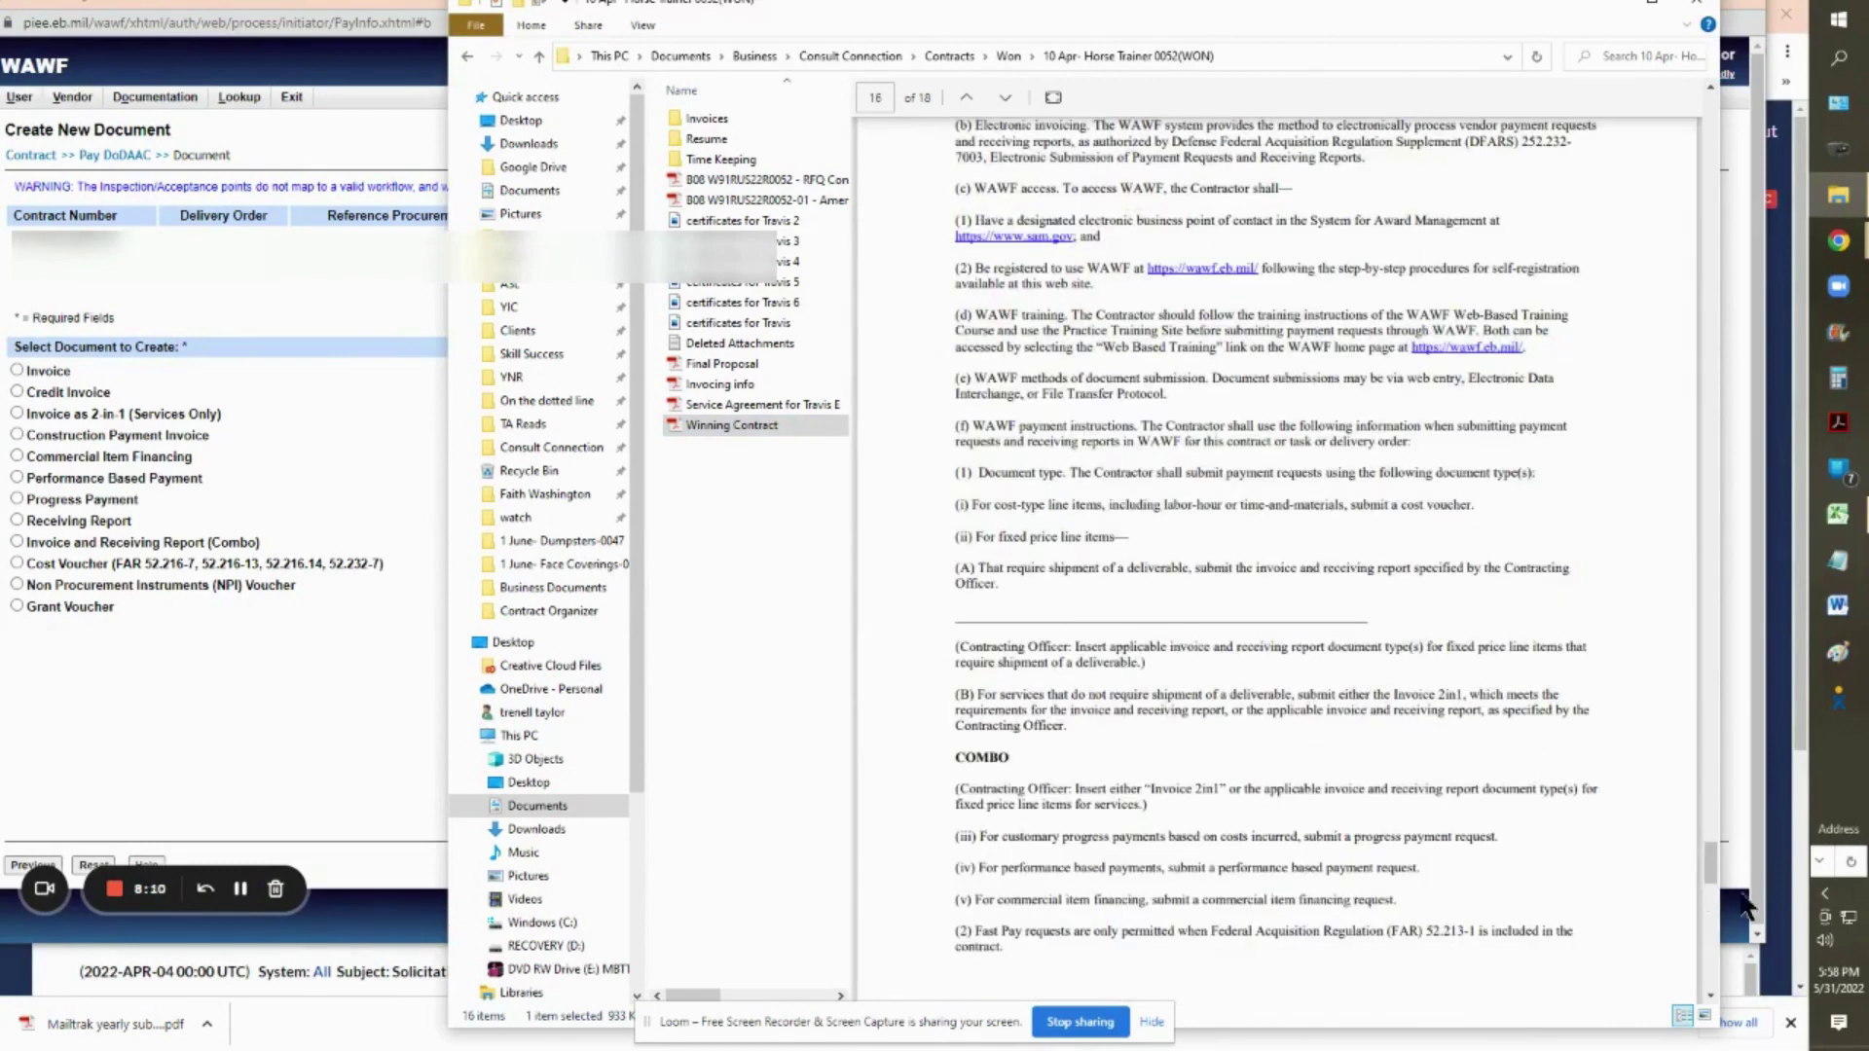
{"action": "left_click_drag", "start_coordinate": [1710, 862], "coordinate": [1701, 825]}
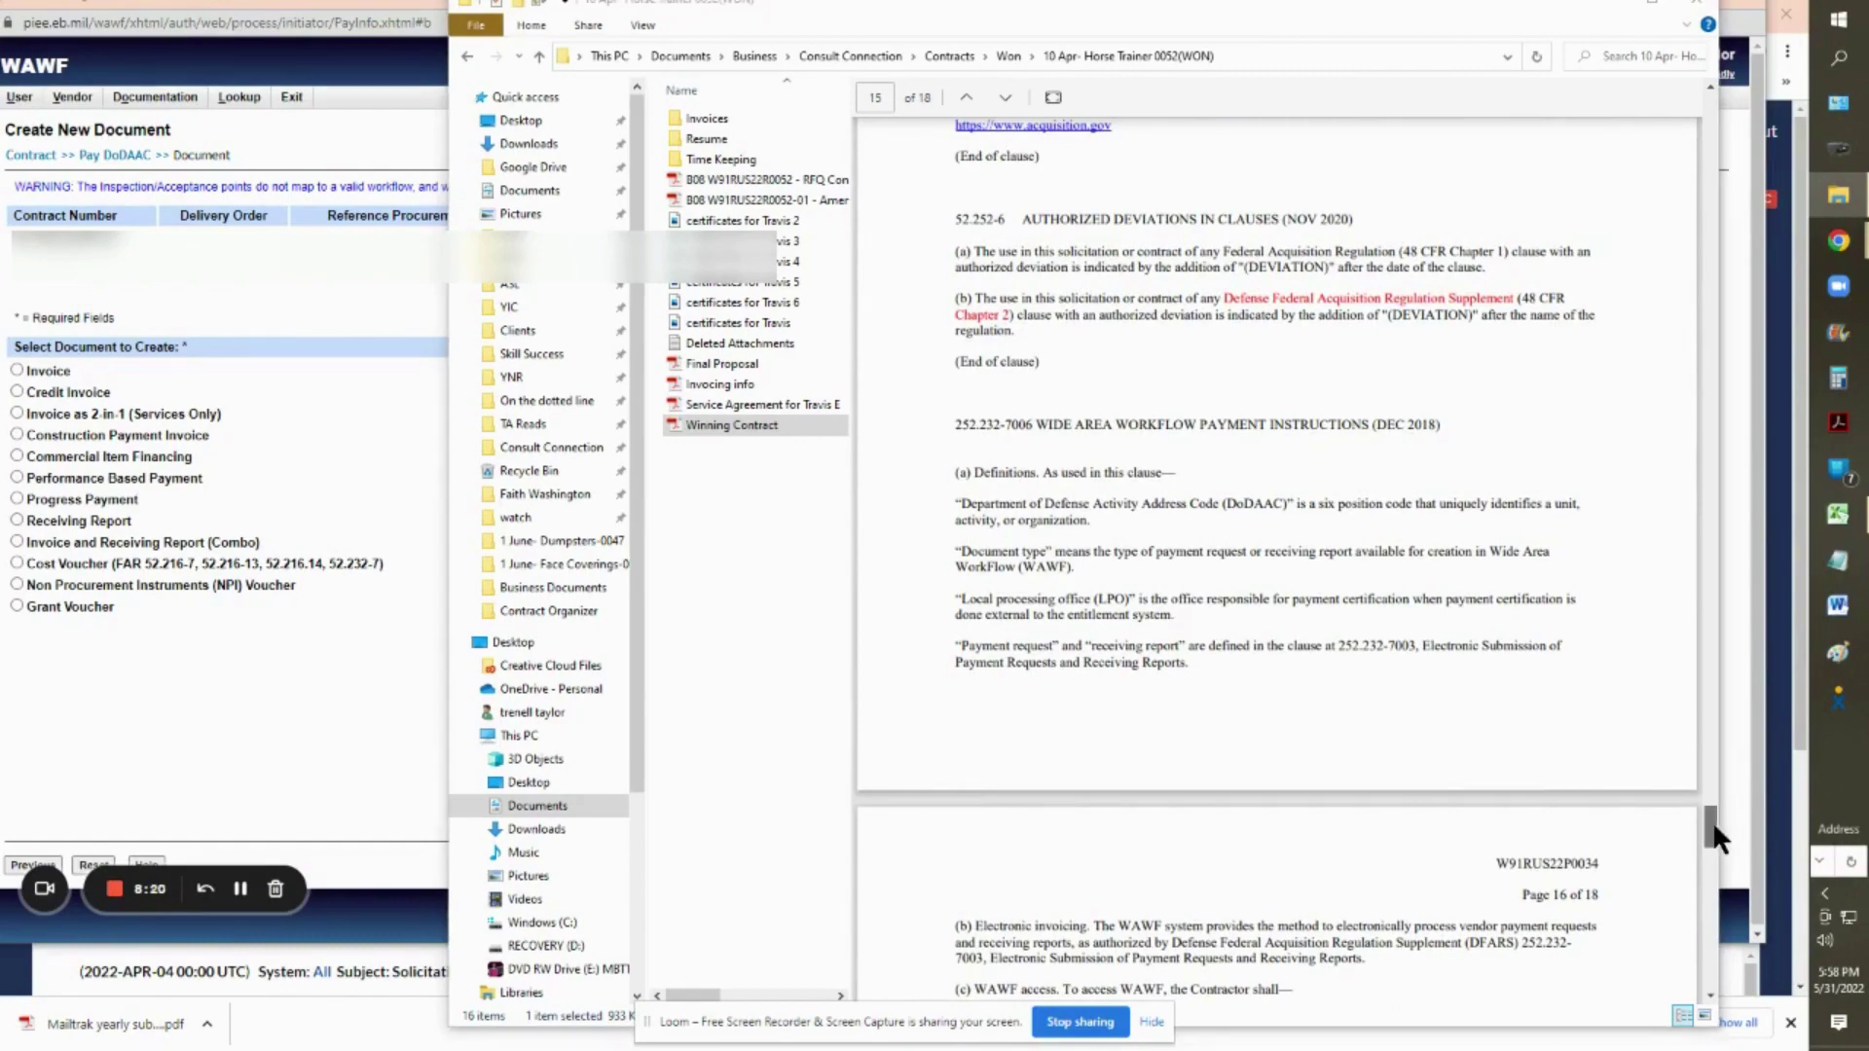
{"action": "left_click_drag", "start_coordinate": [1713, 821], "coordinate": [1723, 874]}
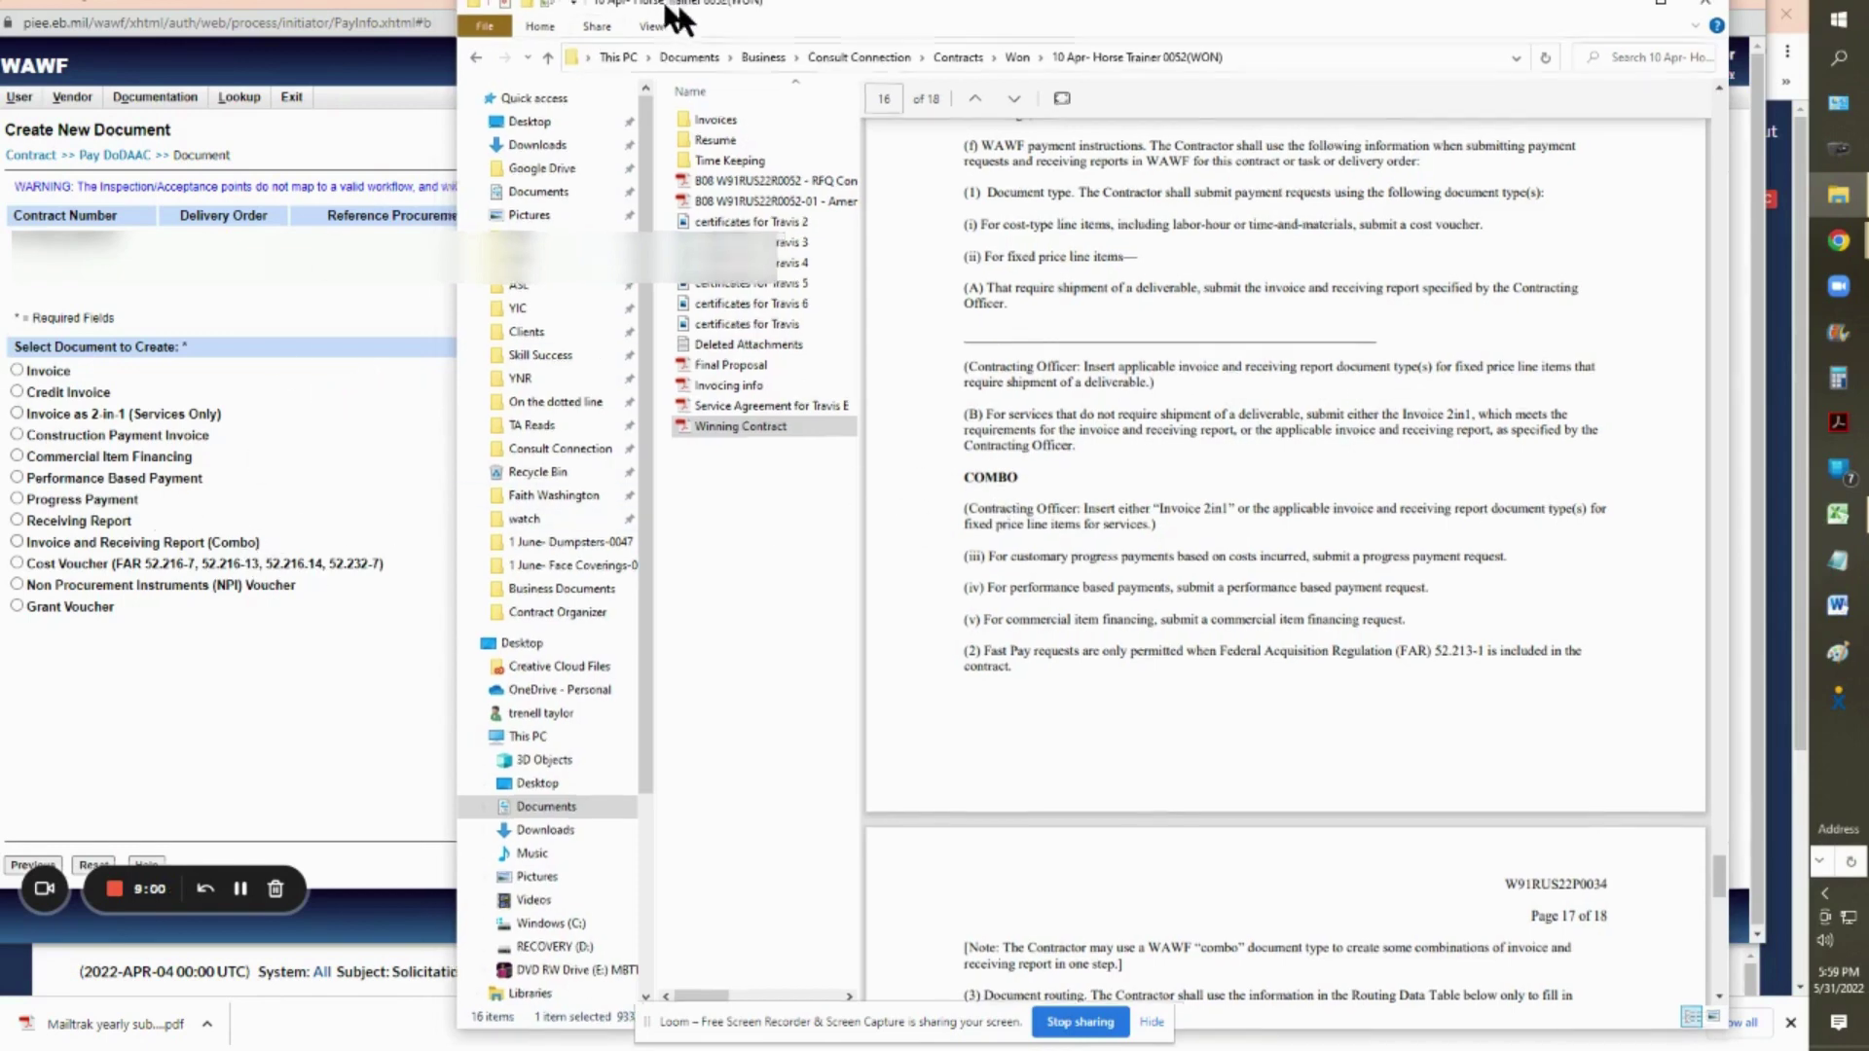
Move the contract window aside and minimize it to reveal WAWF again
{"action": "left_click_drag", "start_coordinate": [668, 17], "coordinate": [1139, 13]}
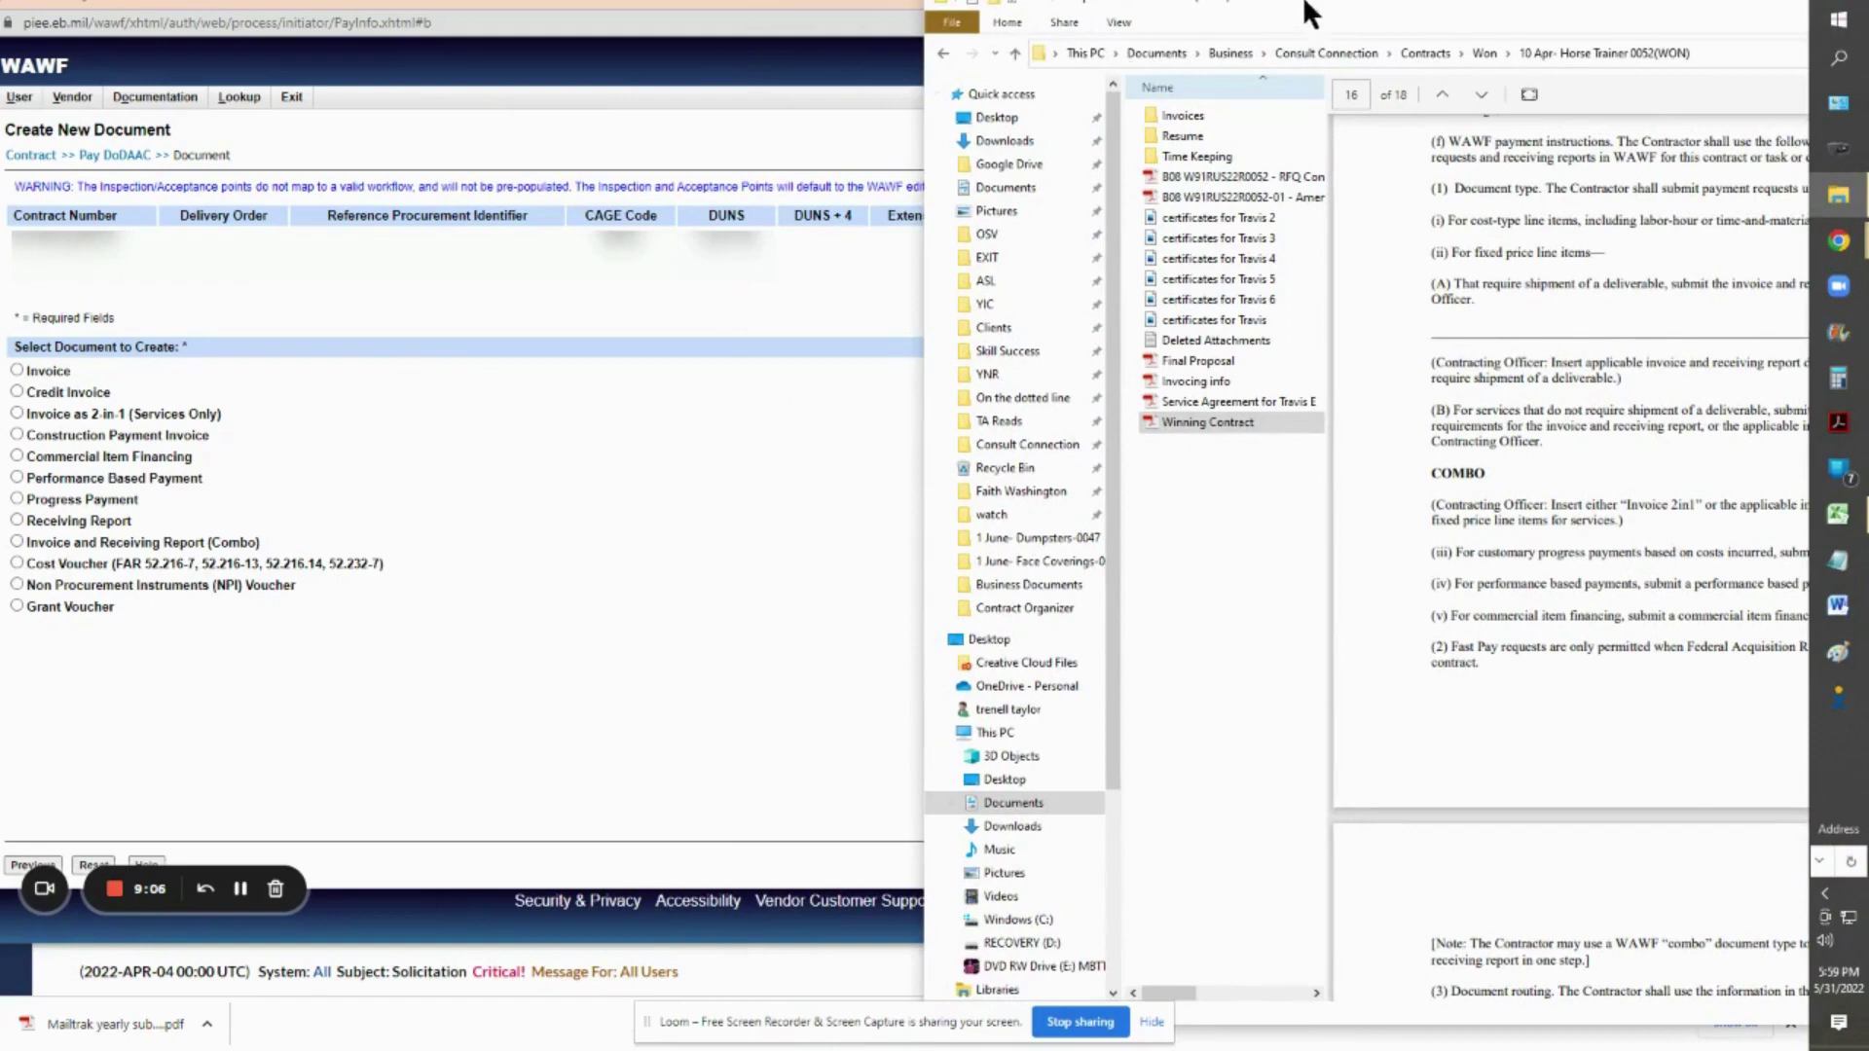
{"action": "left_click_drag", "start_coordinate": [1374, 2], "coordinate": [959, 35]}
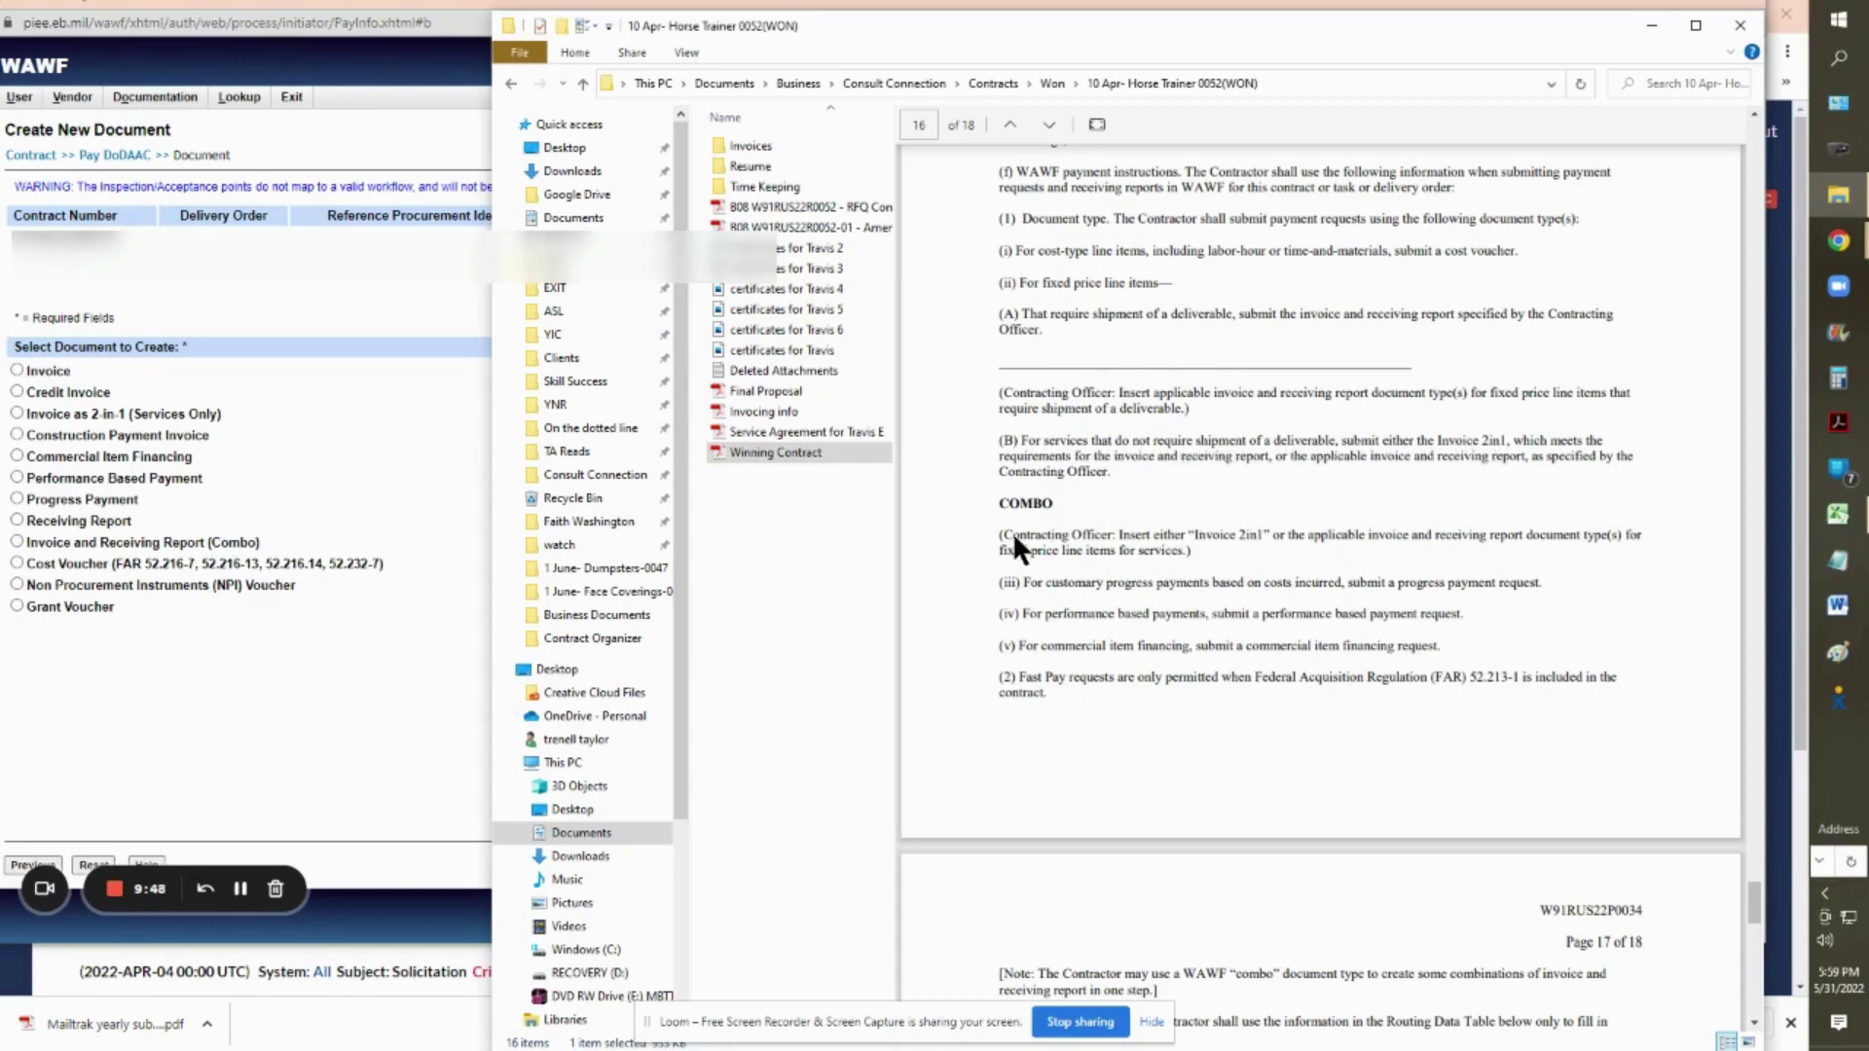
{"action": "left_click", "coordinate": [1652, 26]}
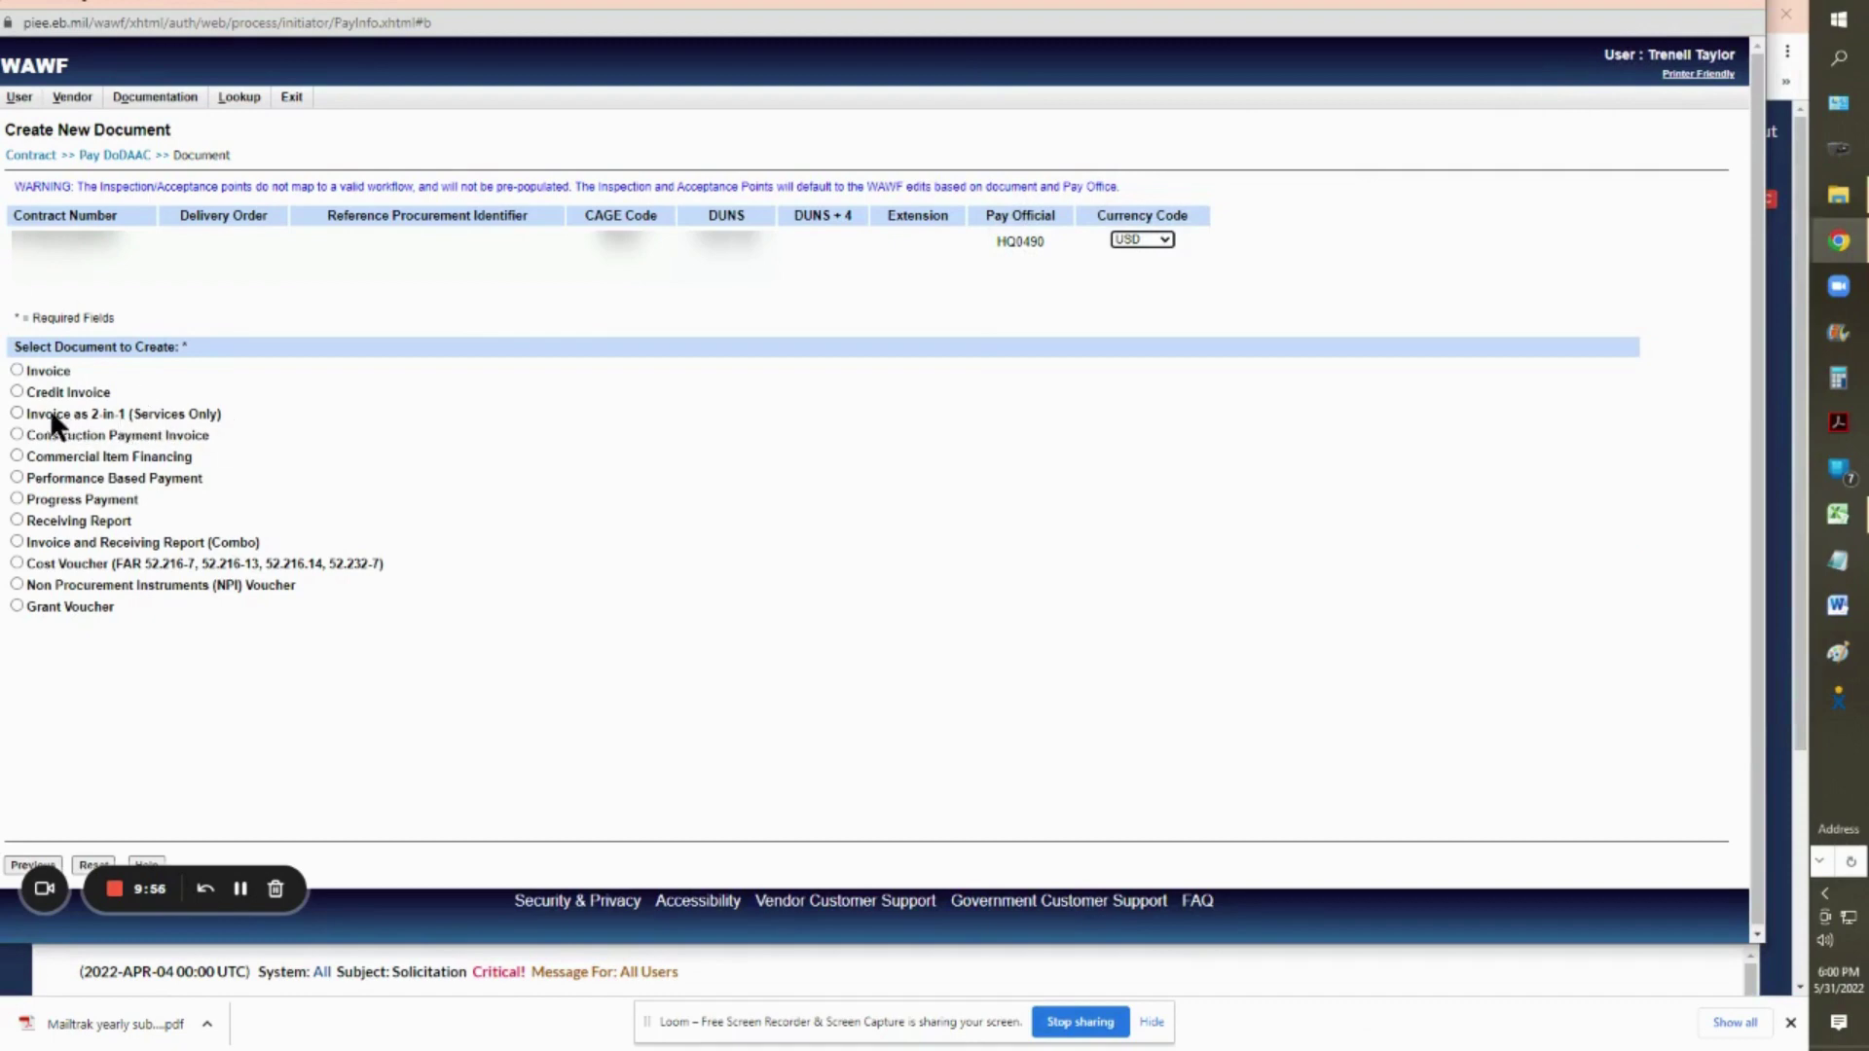
Select 'Invoice as 2-in-1 (Services Only)' as the document type to create
{"action": "left_click", "coordinate": [17, 412]}
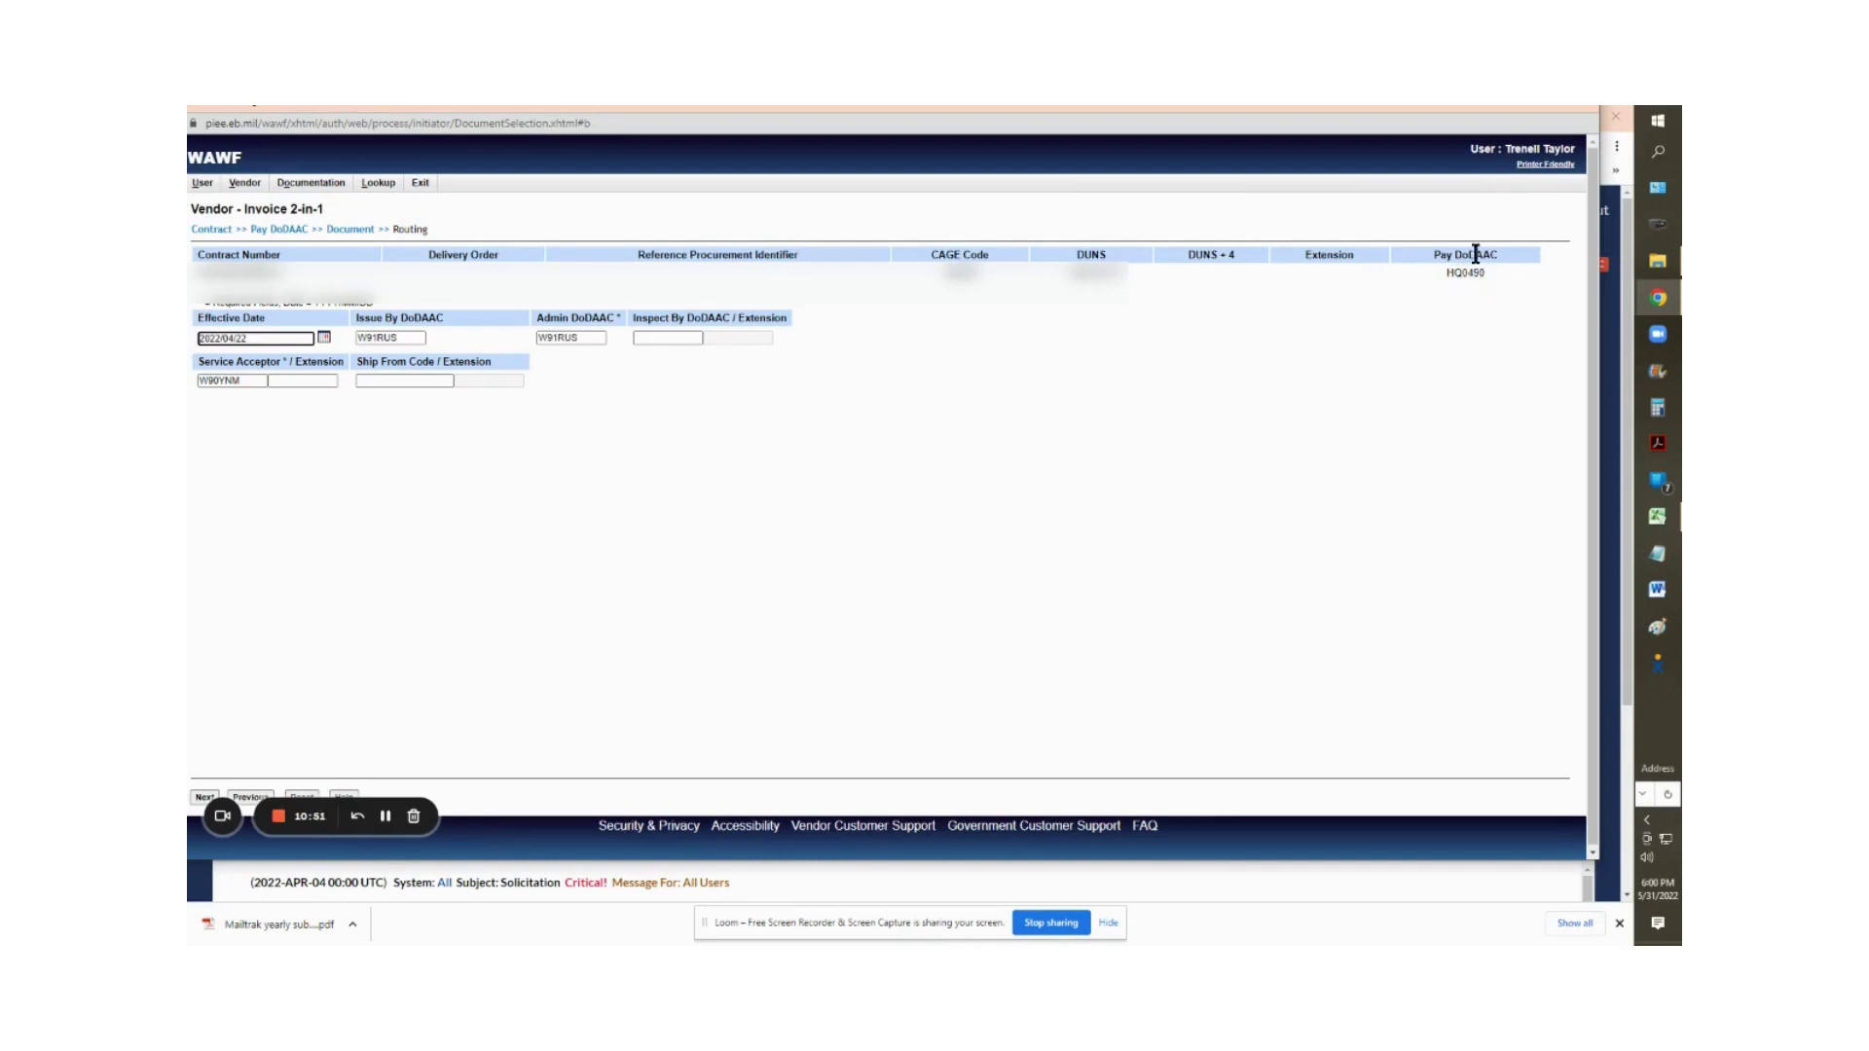
{"action": "mouse_move", "coordinate": [1658, 260]}
{"action": "left_click", "coordinate": [1641, 274]}
{"action": "scroll", "coordinate": [1195, 527], "scroll_direction": "up", "scroll_amount": 5}
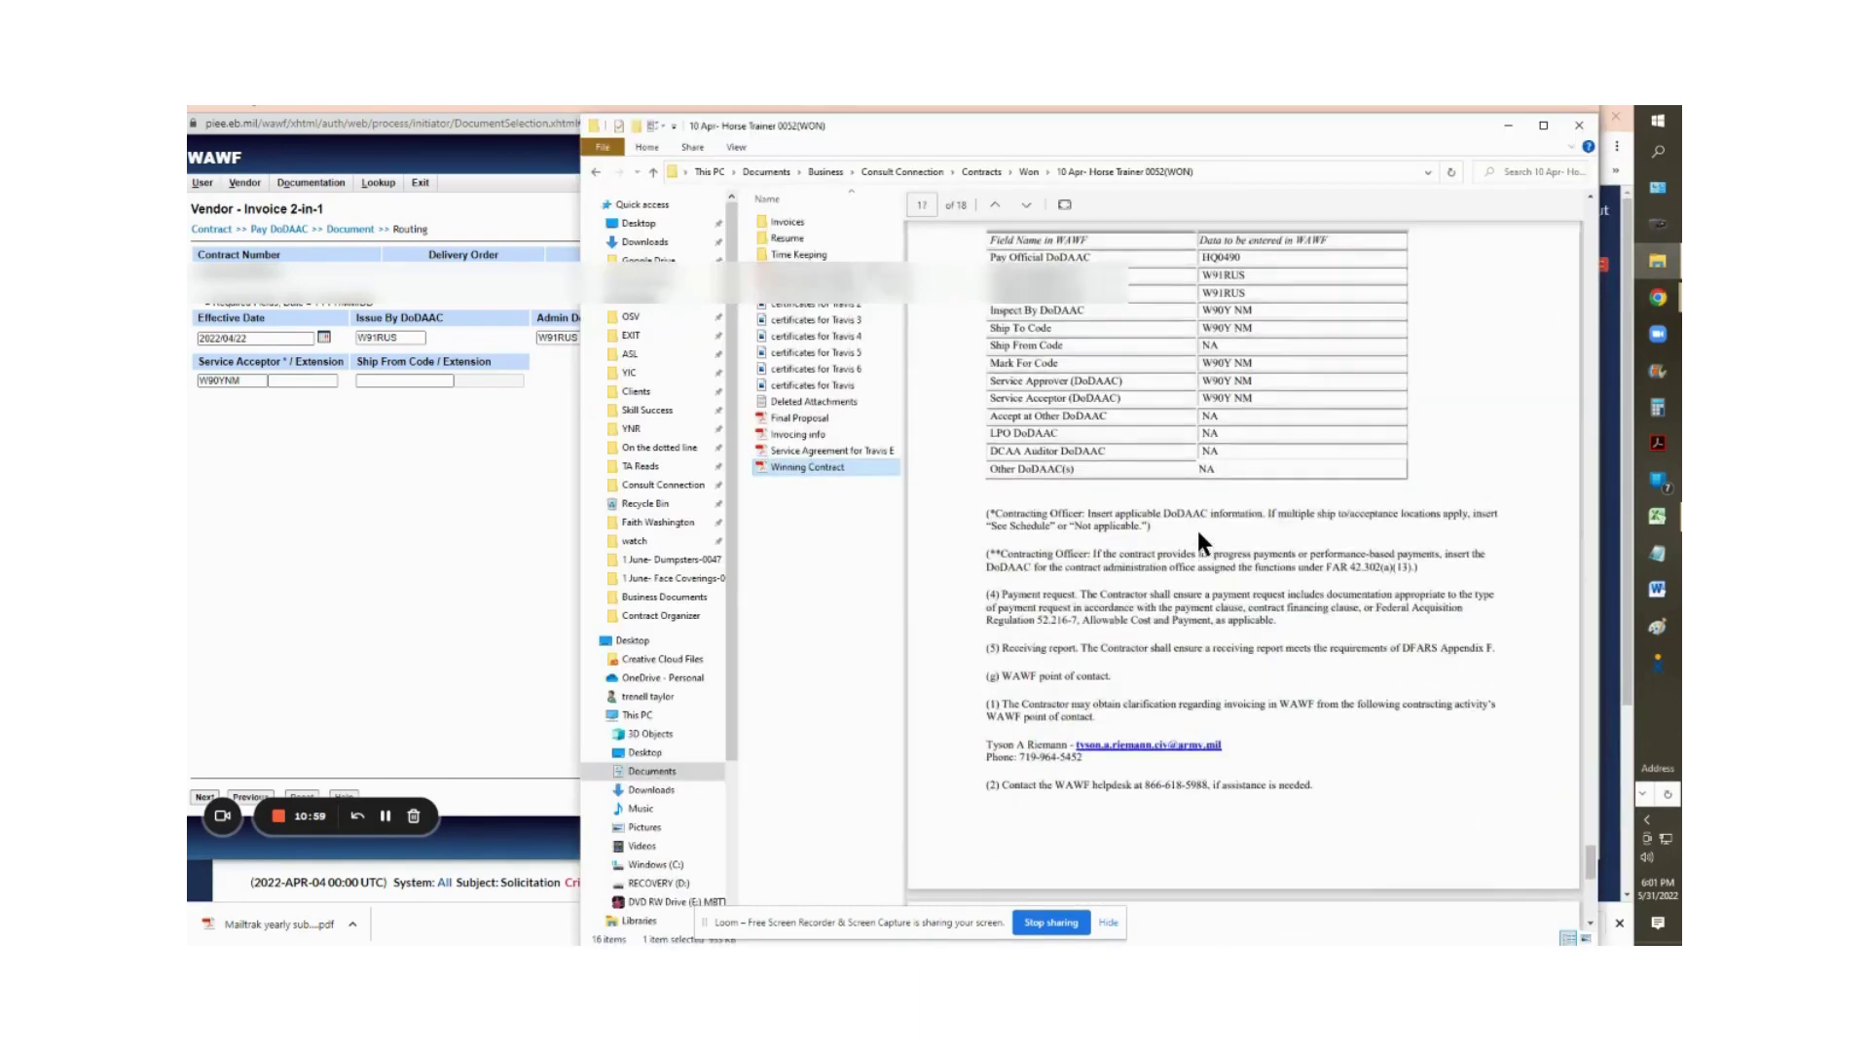
{"action": "scroll", "coordinate": [1195, 528], "scroll_direction": "up", "scroll_amount": 3}
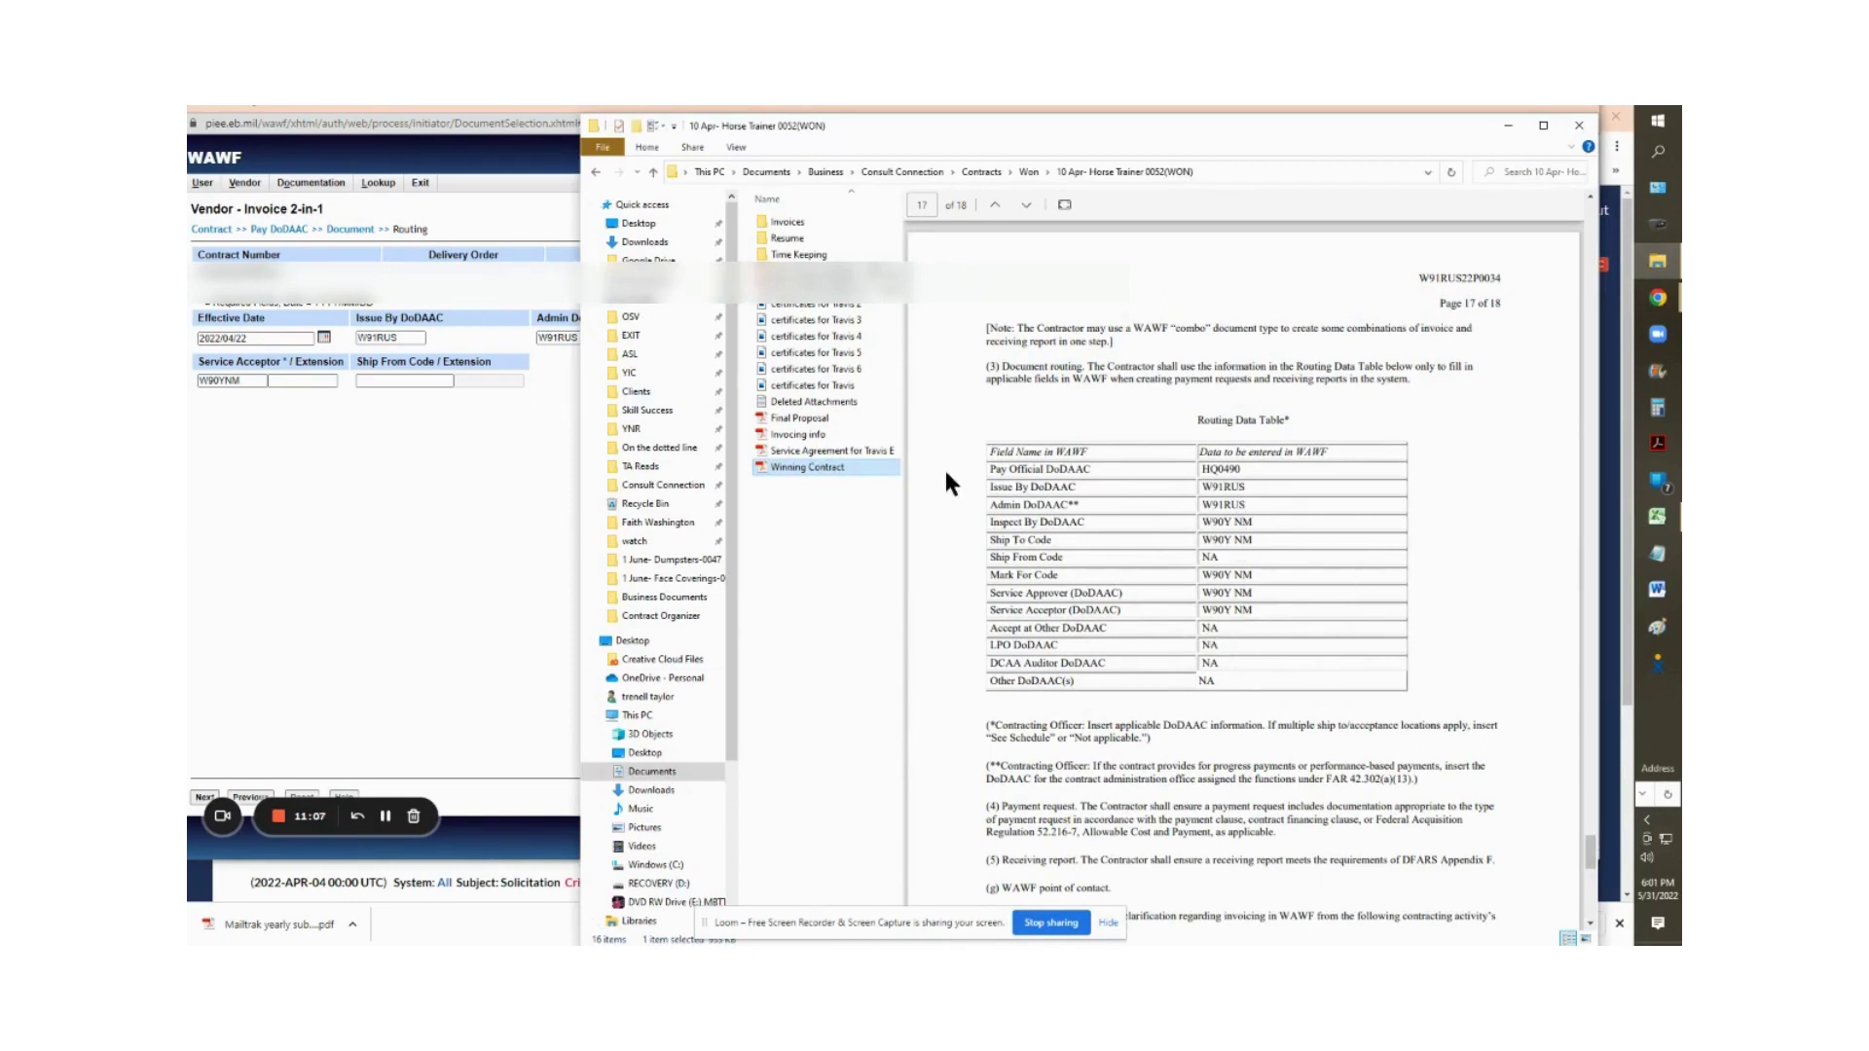
{"action": "left_click_drag", "start_coordinate": [1095, 126], "coordinate": [1097, 365]}
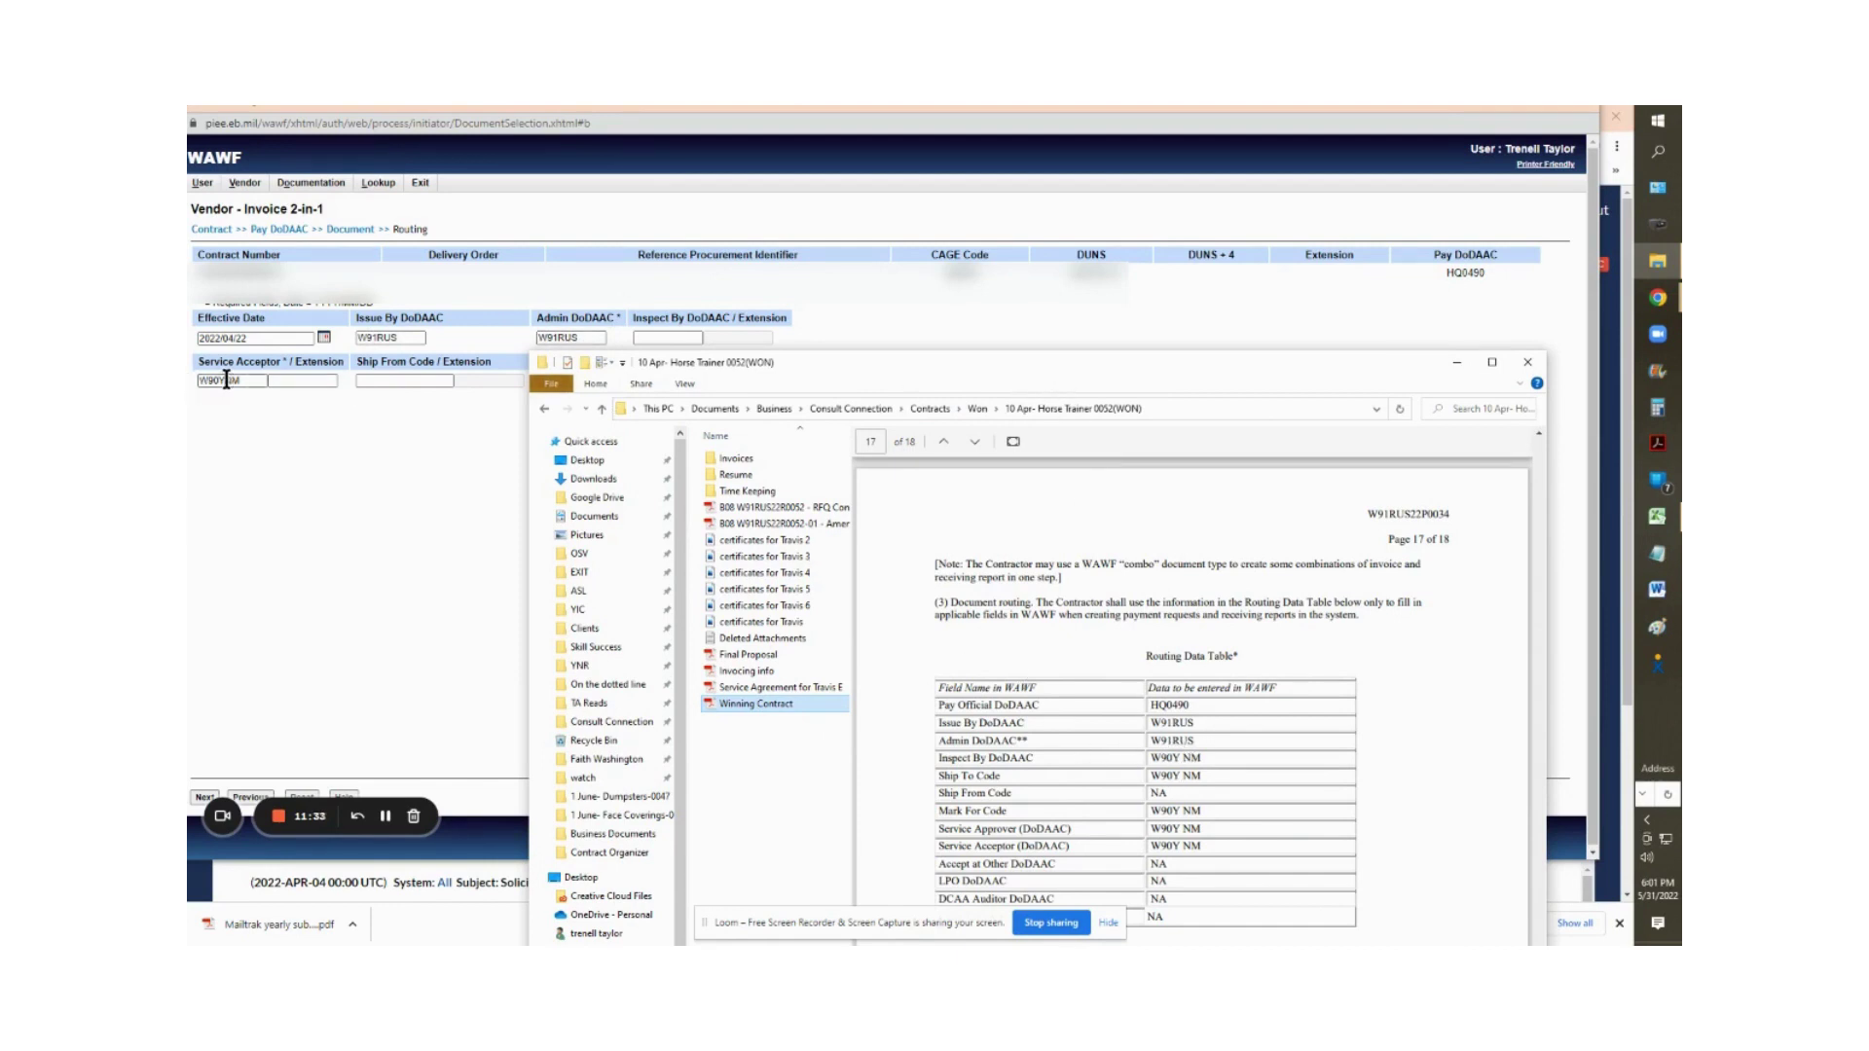
{"action": "scroll", "coordinate": [1113, 825], "scroll_direction": "down", "scroll_amount": 2}
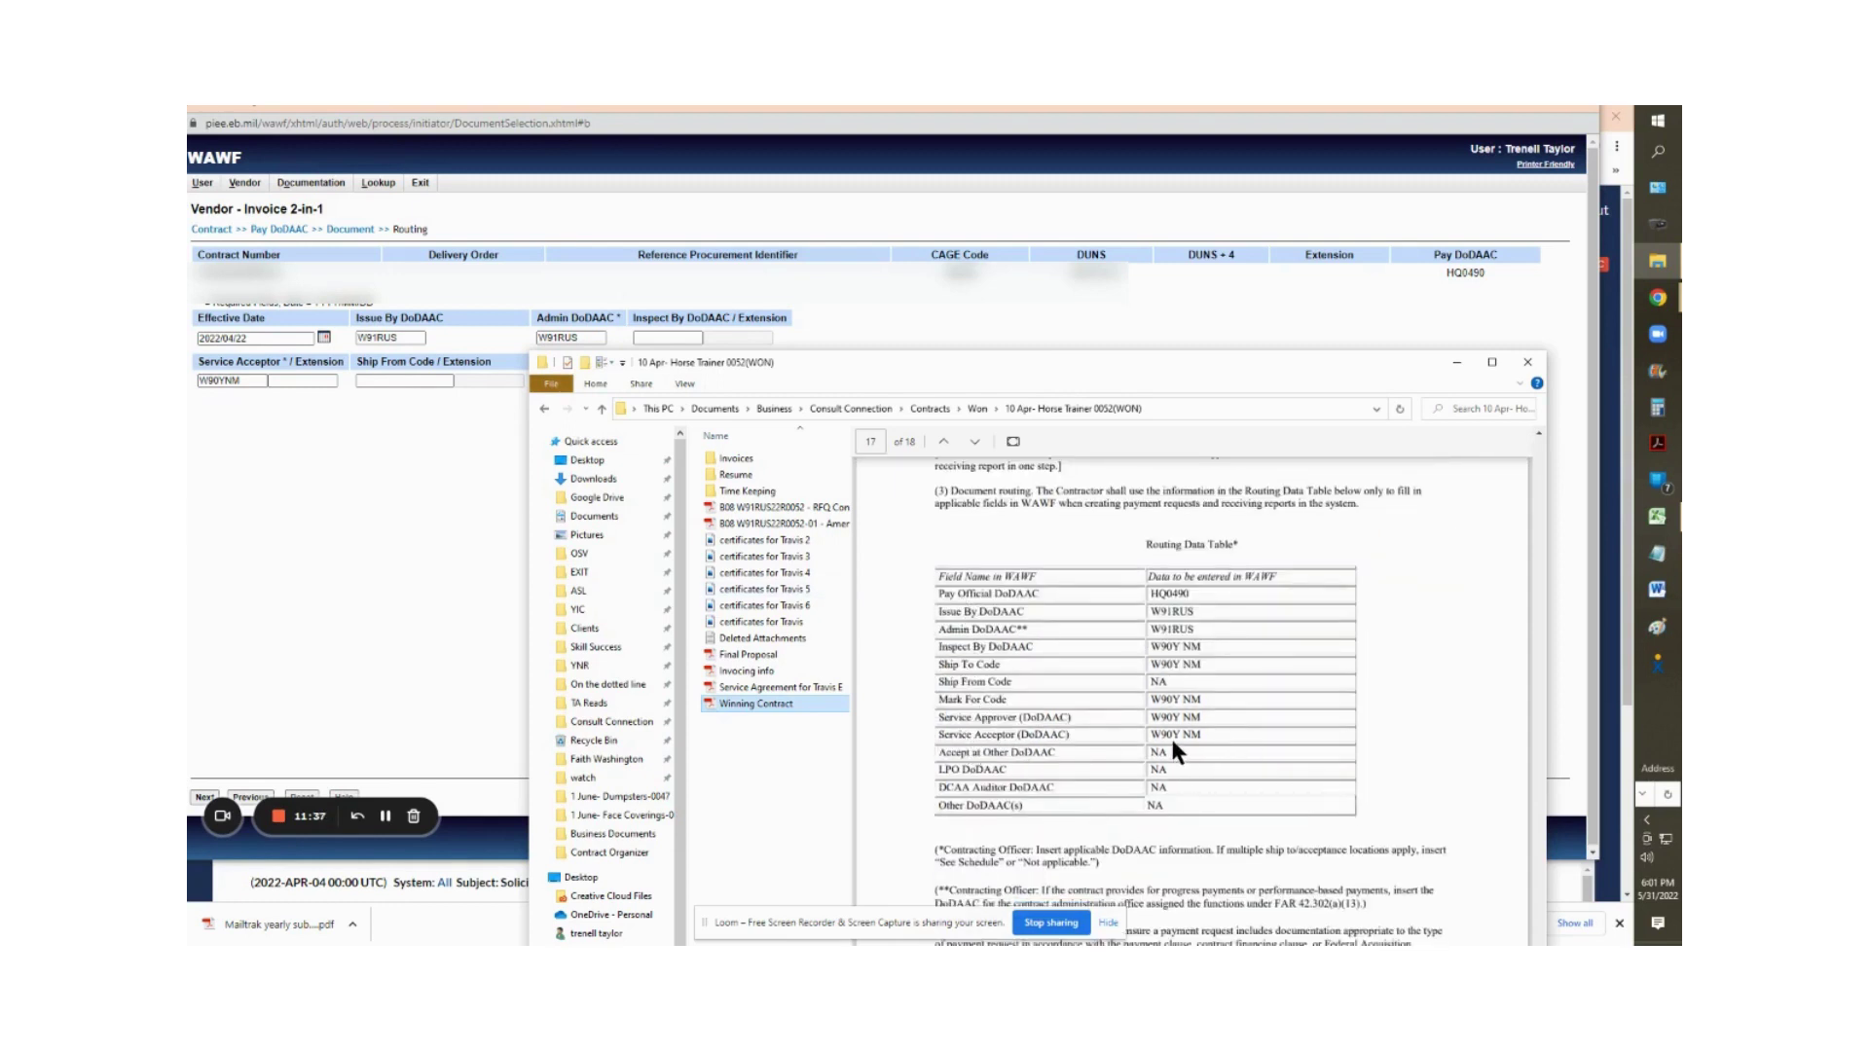
{"action": "left_click", "coordinate": [1447, 359]}
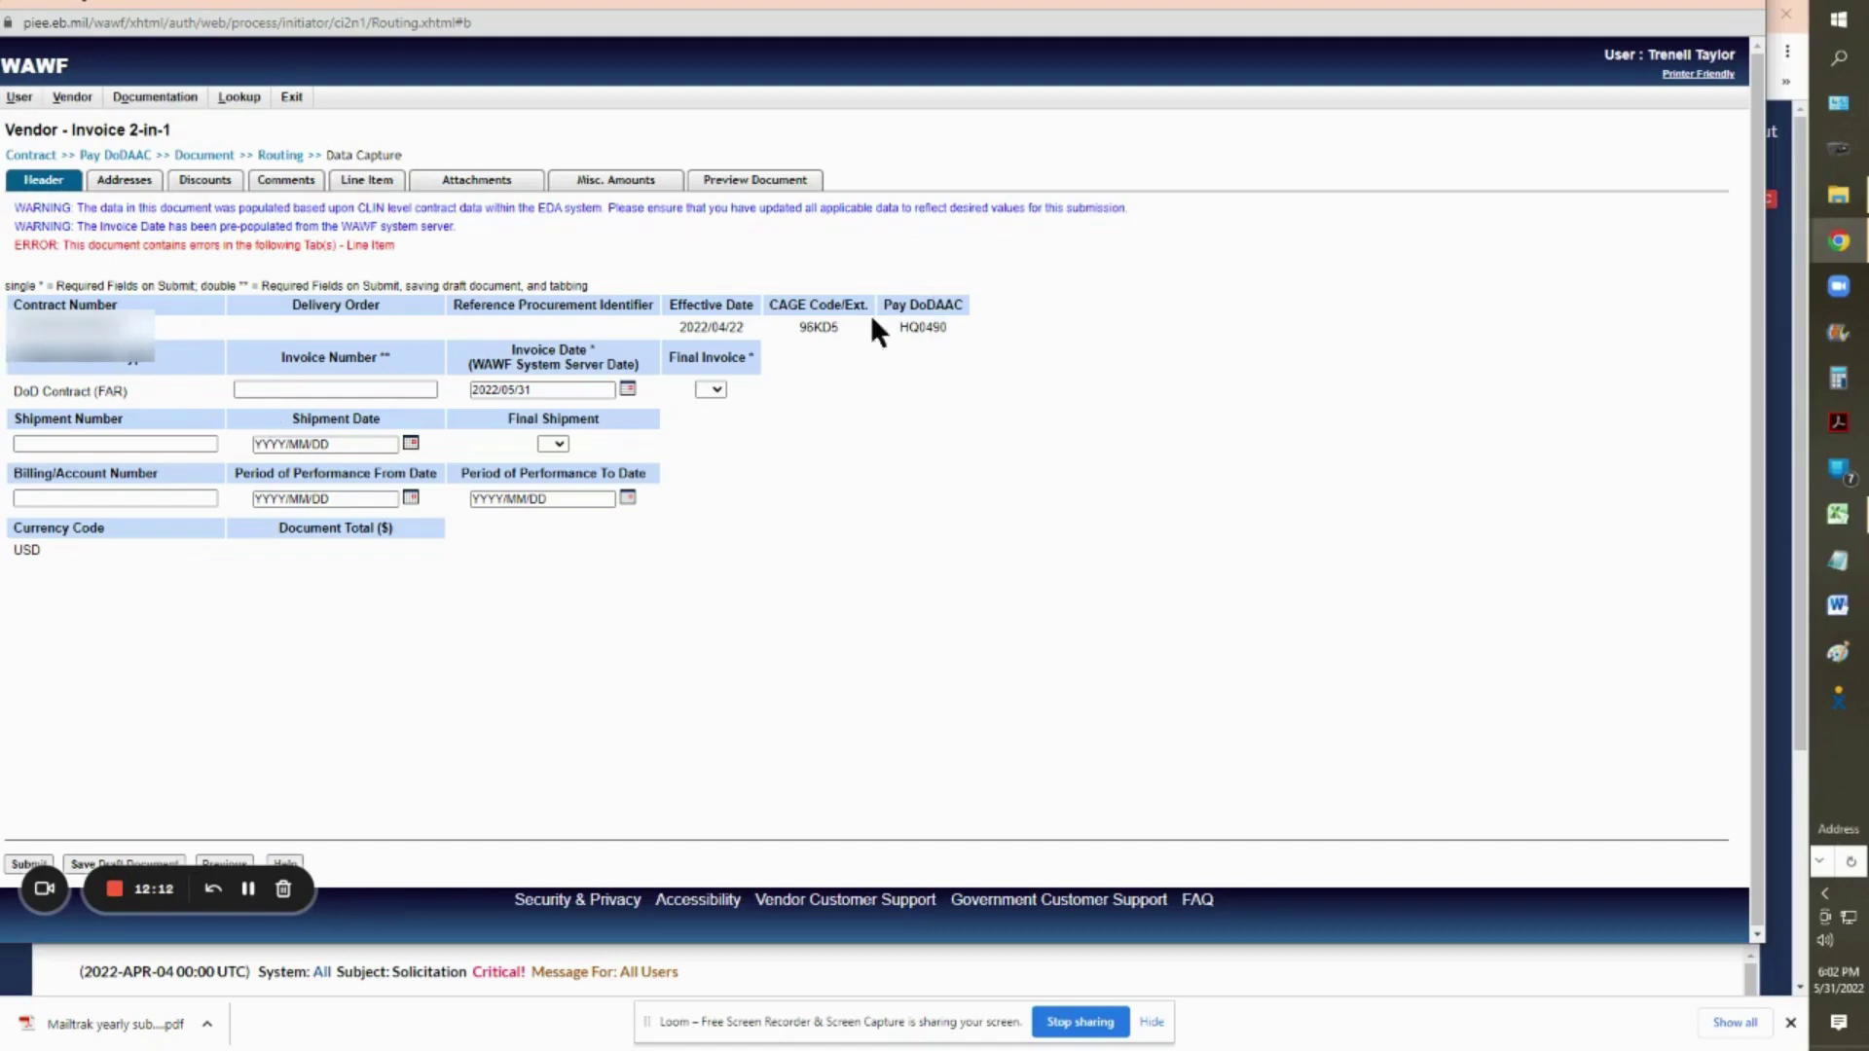
Enter invoice number 001 and set Final Invoice to N
{"action": "left_click", "coordinate": [372, 389]}
{"action": "type", "text": "01"}
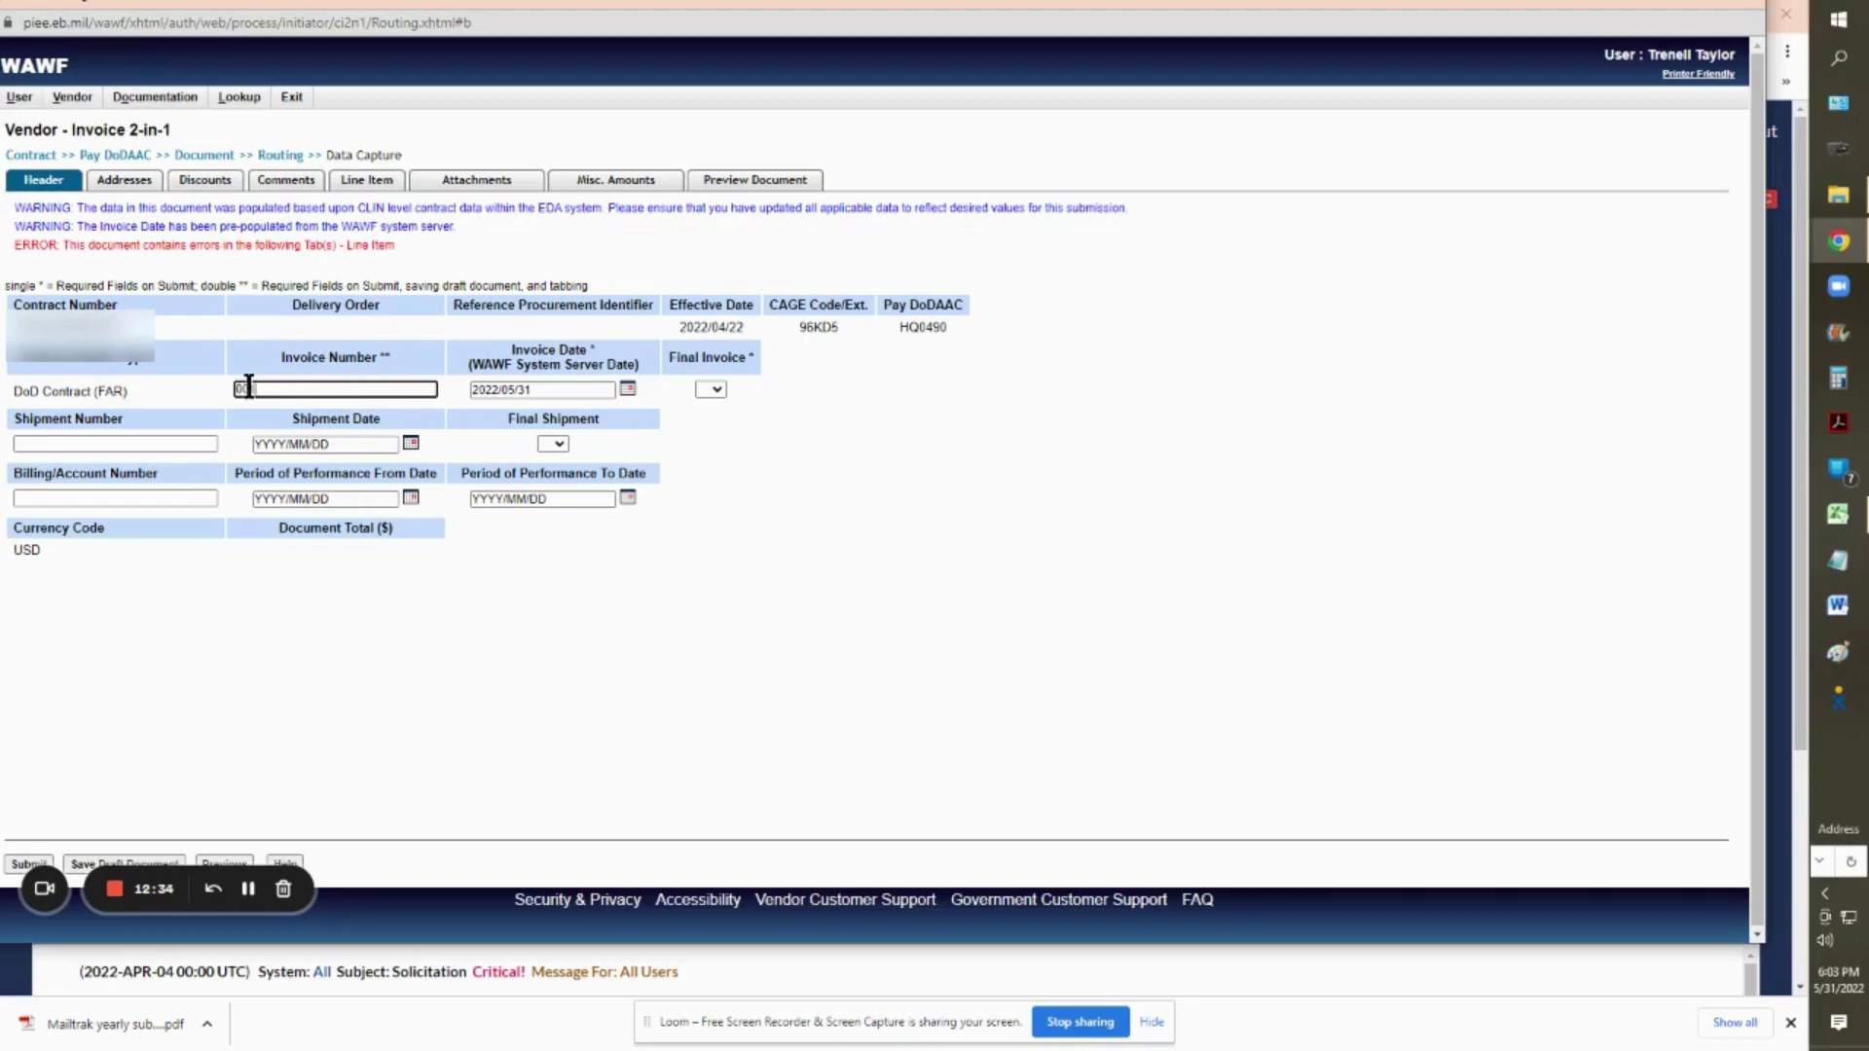
{"action": "left_click", "coordinate": [713, 390]}
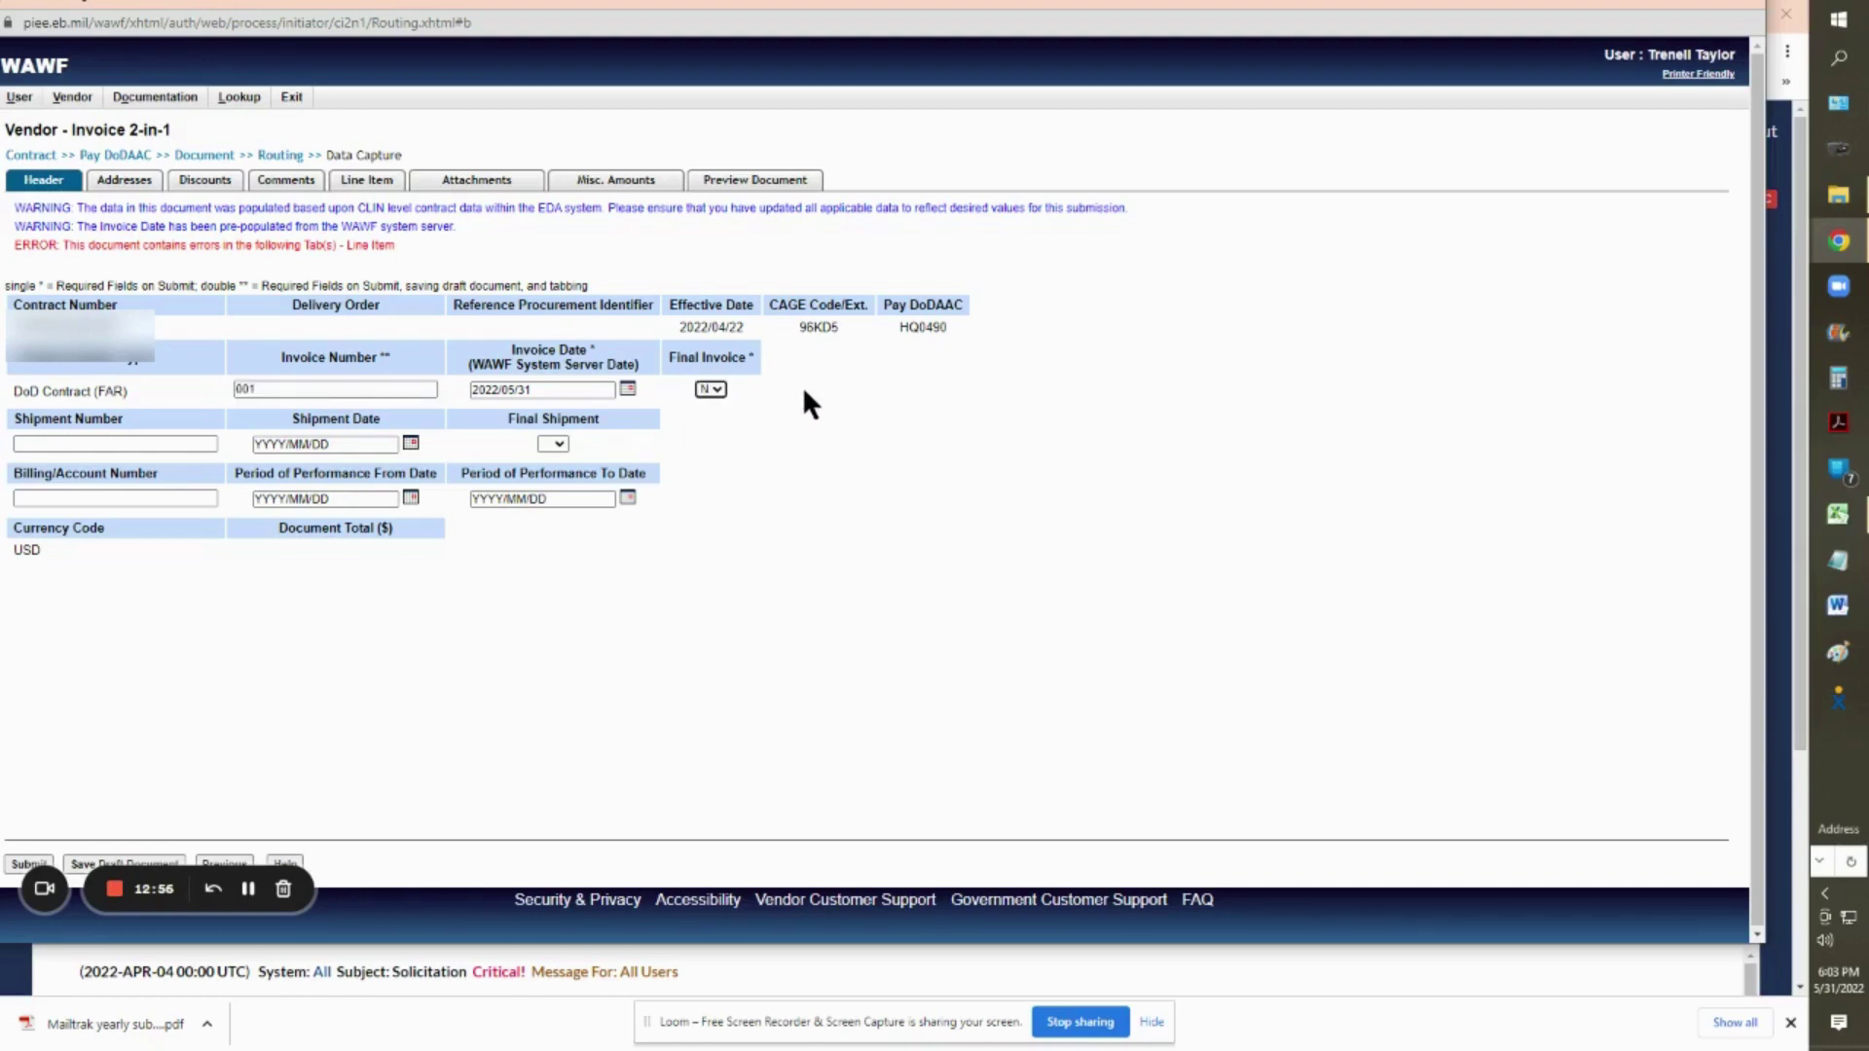
{"action": "left_click", "coordinate": [713, 391]}
Go to the Line Item tab and edit line item 0001
{"action": "left_click", "coordinate": [363, 198]}
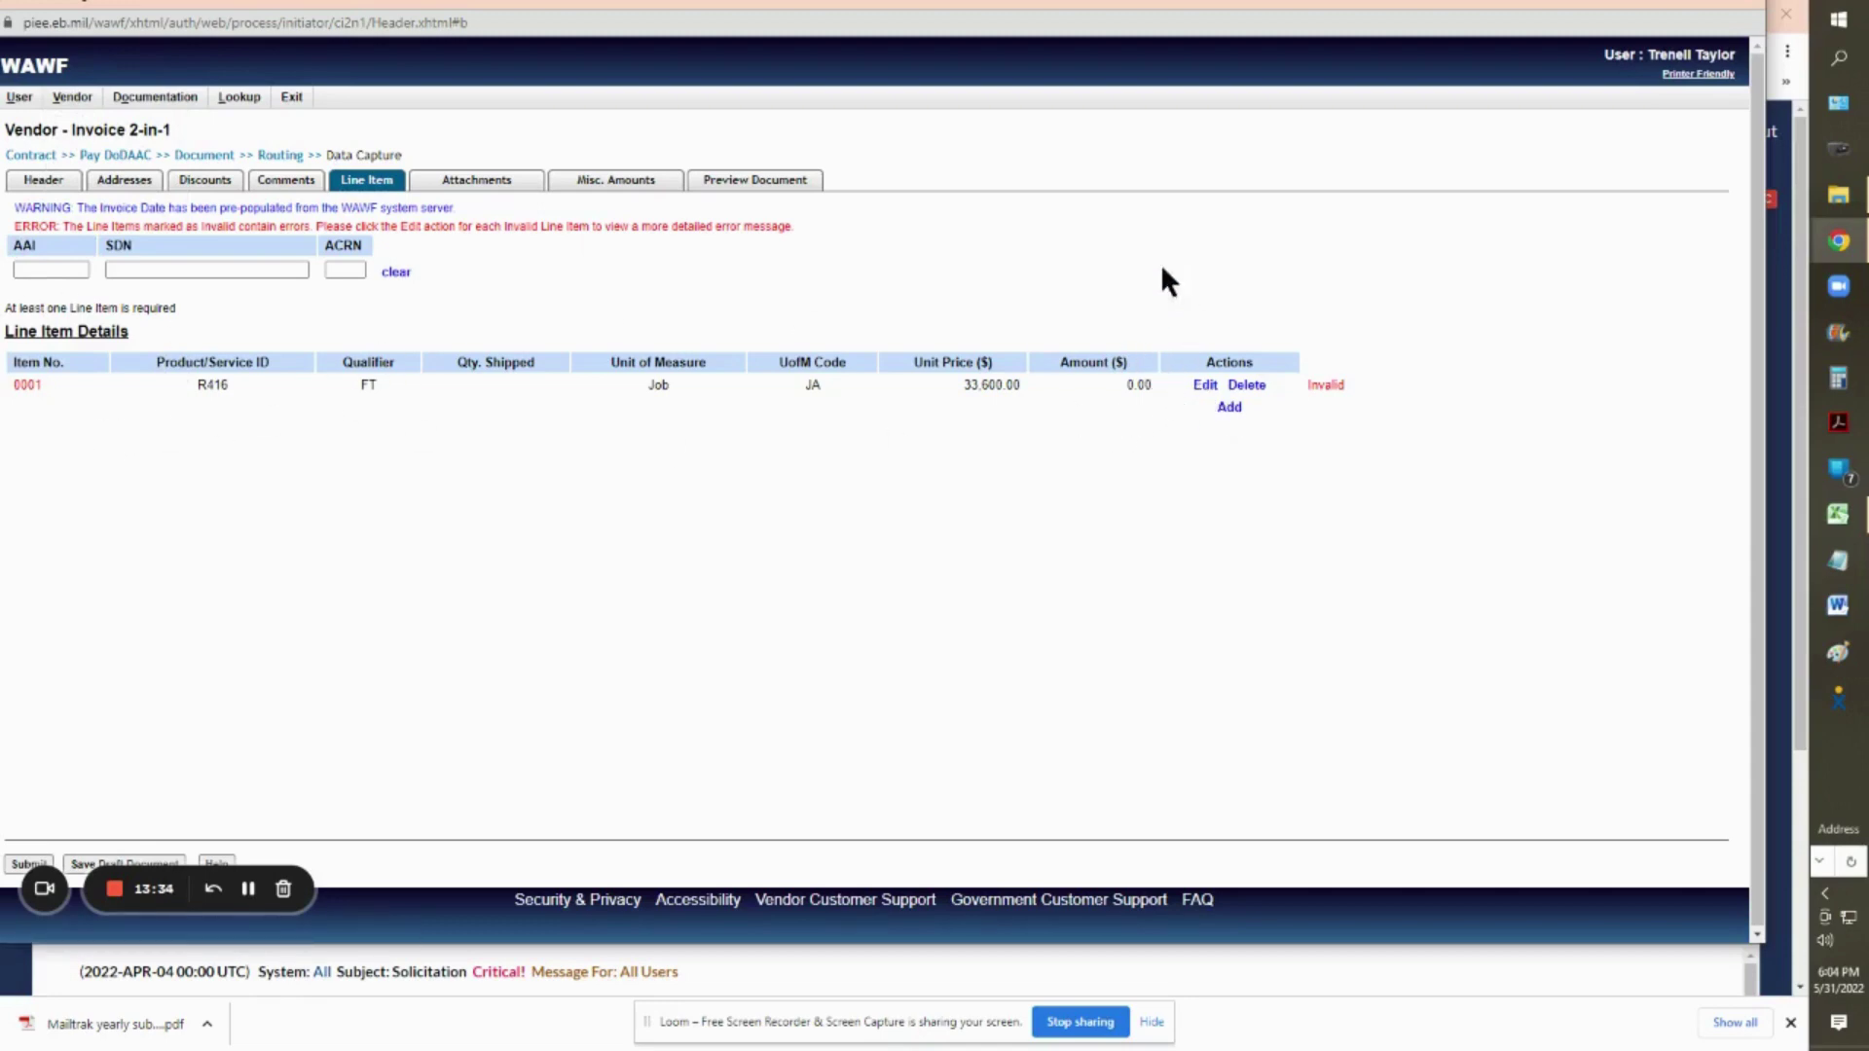
{"action": "left_click", "coordinate": [1204, 387]}
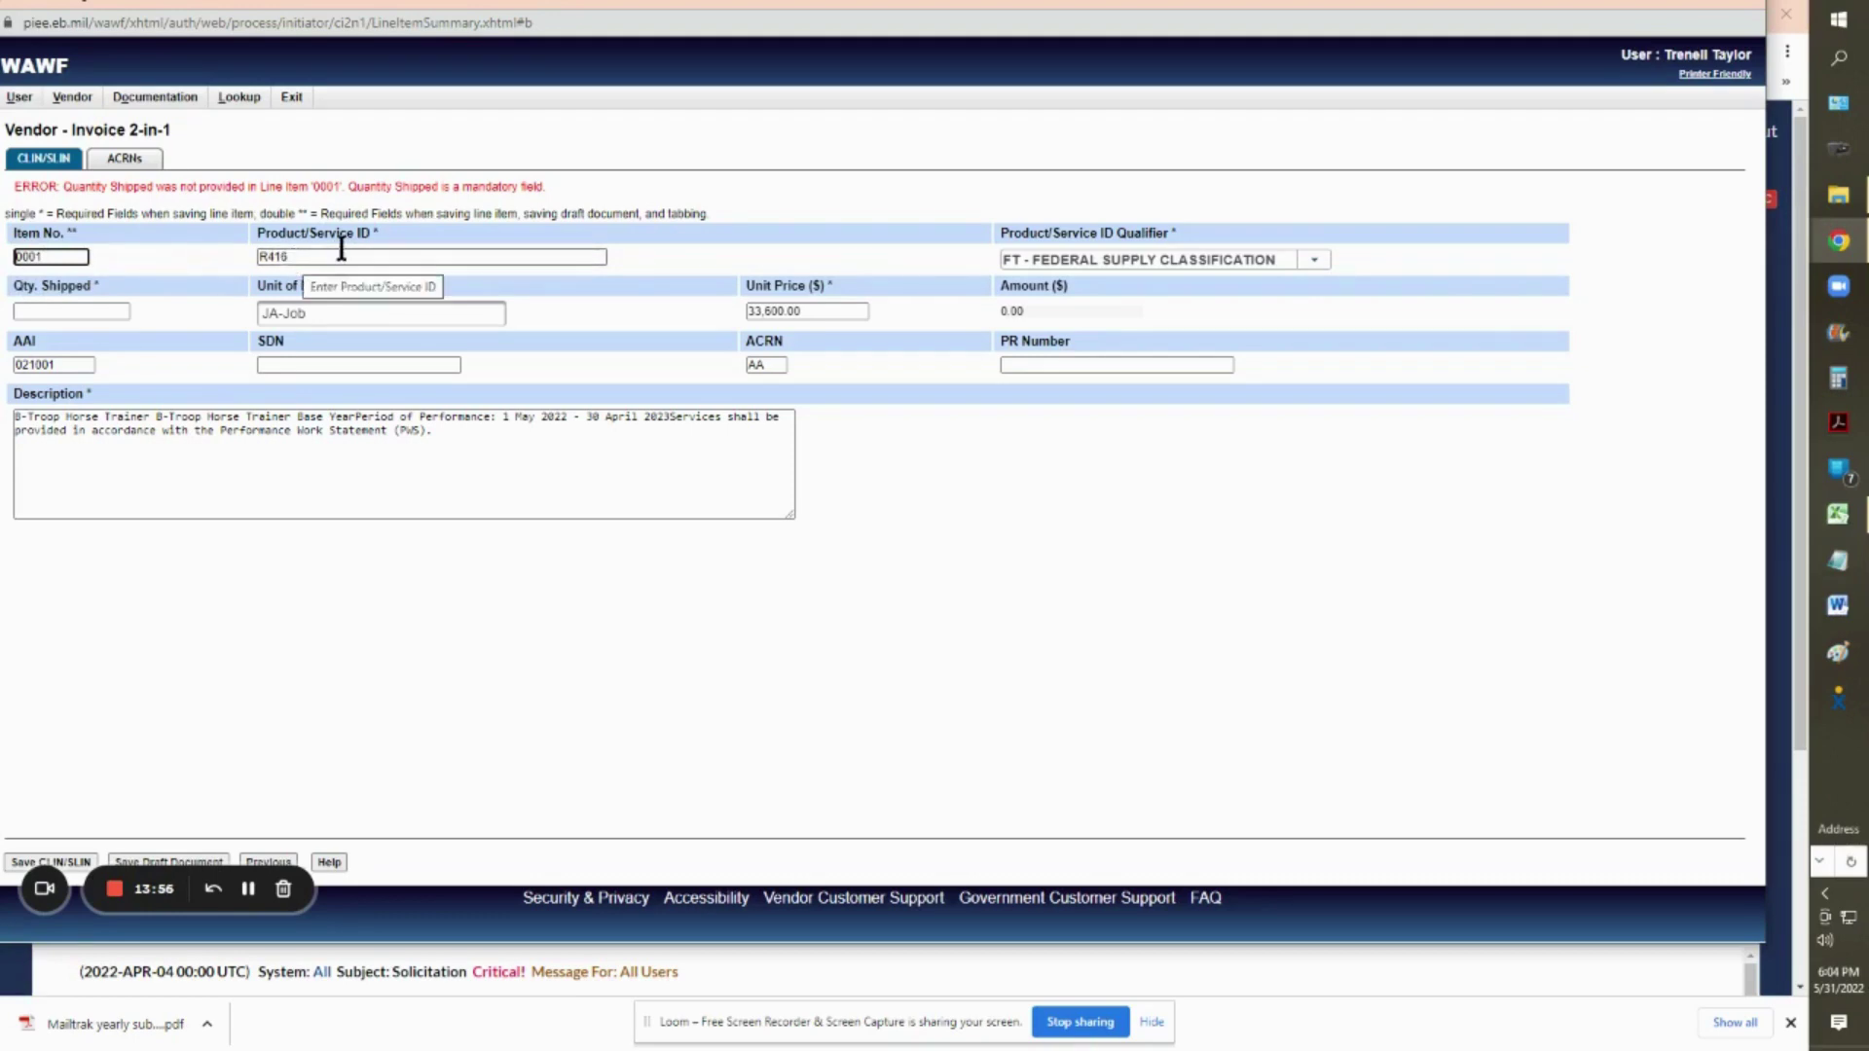
Arrange the contract PDF beside the line item form to check its pricing
{"action": "left_click", "coordinate": [1839, 199]}
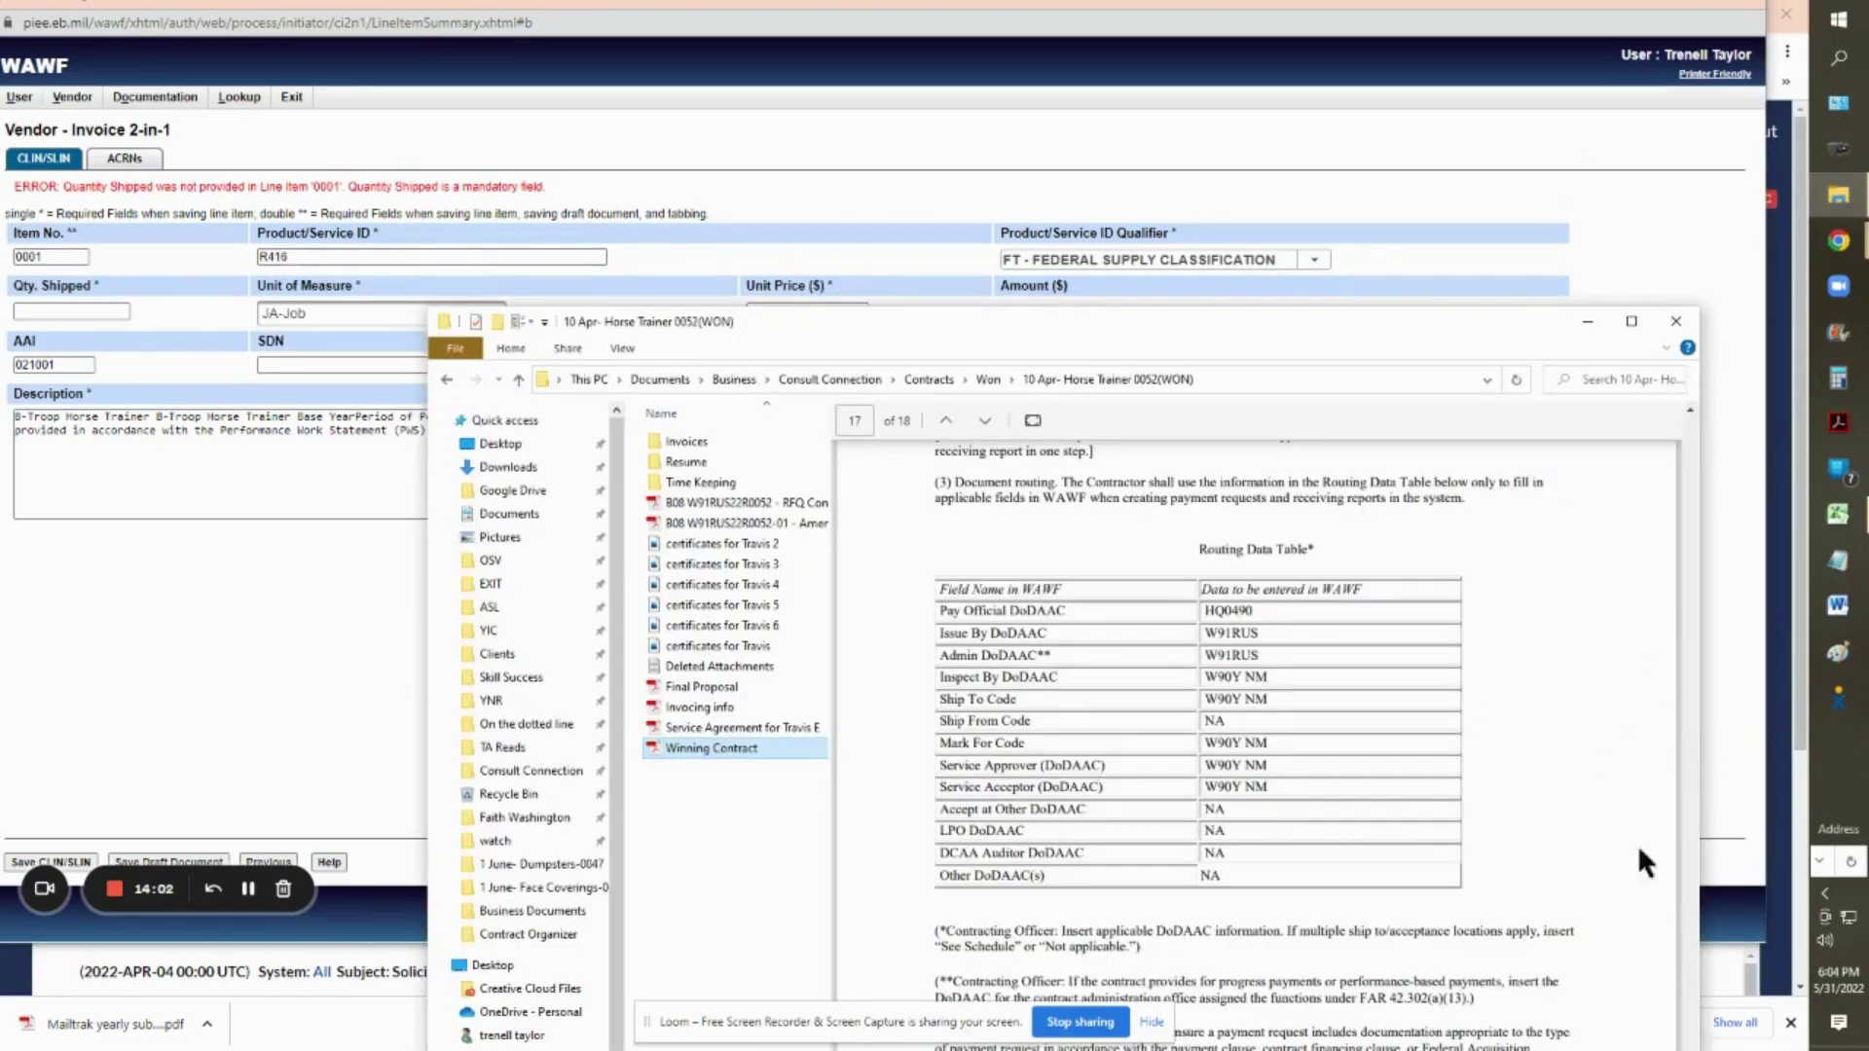
{"action": "left_click_drag", "start_coordinate": [1396, 328], "coordinate": [1389, 91]}
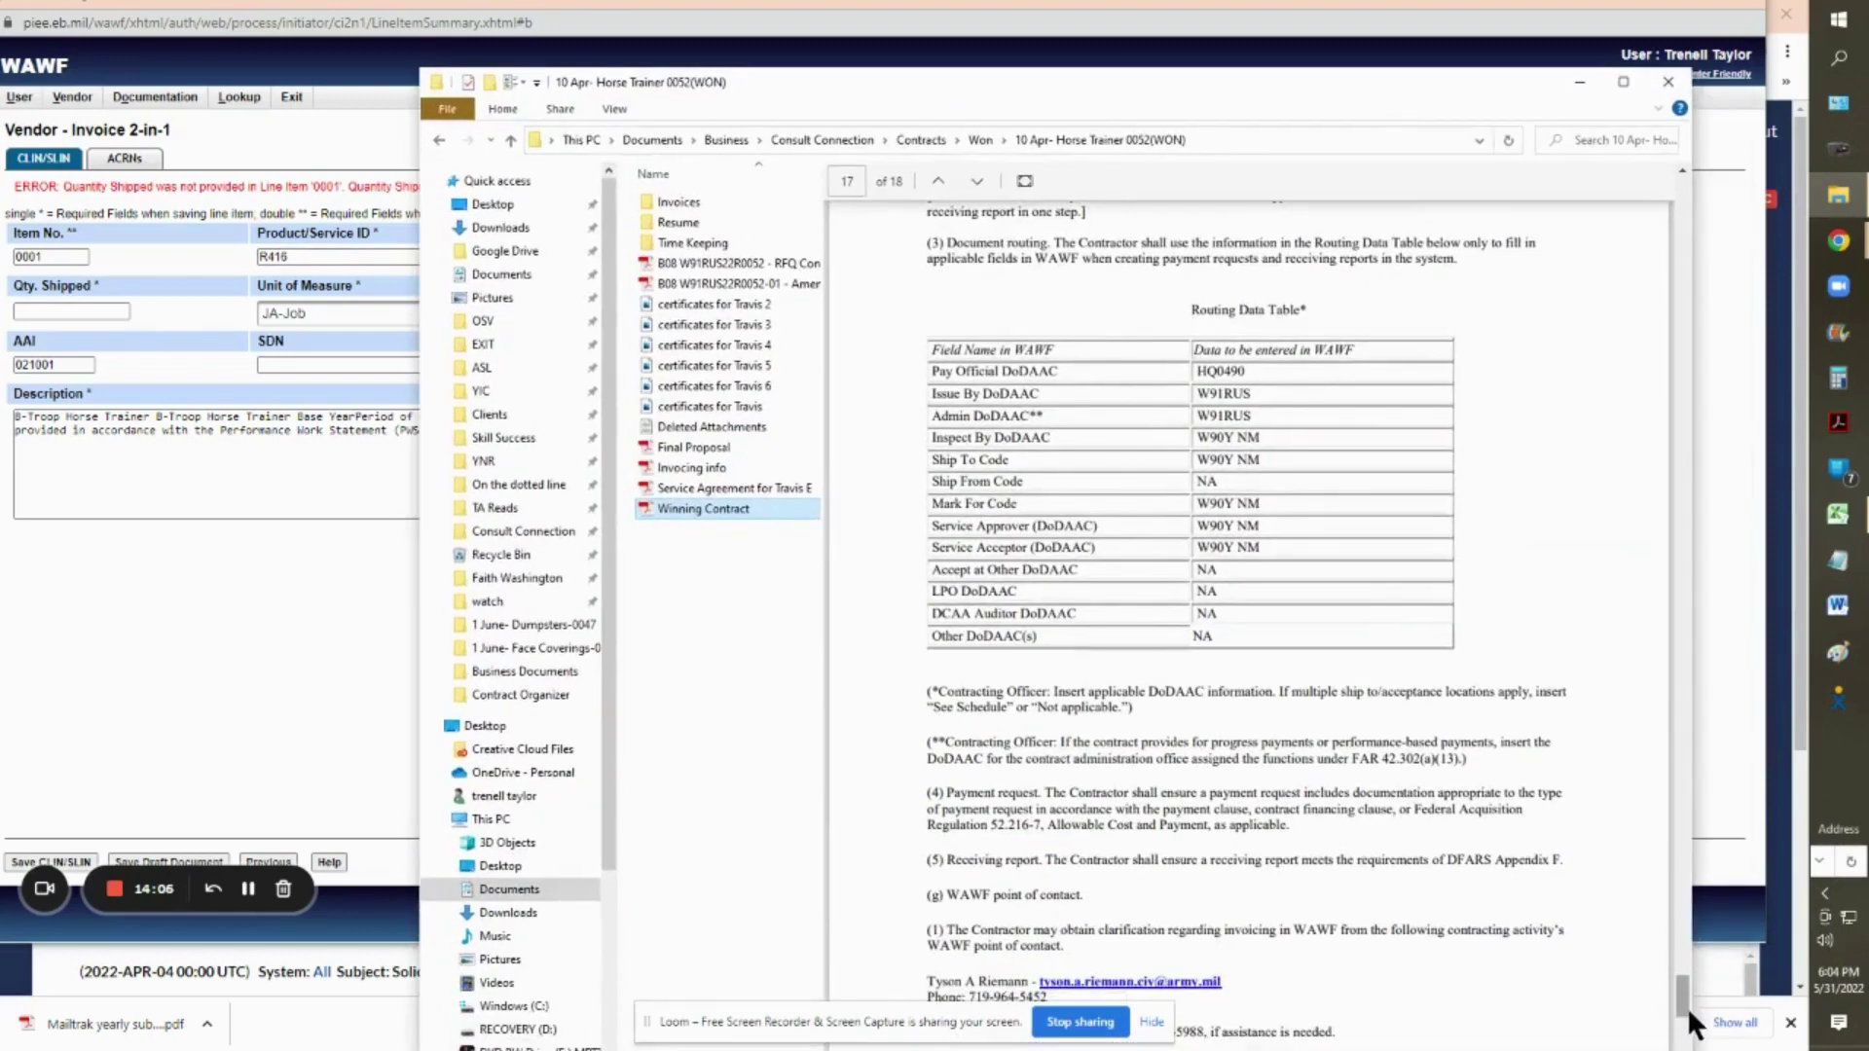
{"action": "left_click_drag", "start_coordinate": [1685, 1007], "coordinate": [1669, 358]}
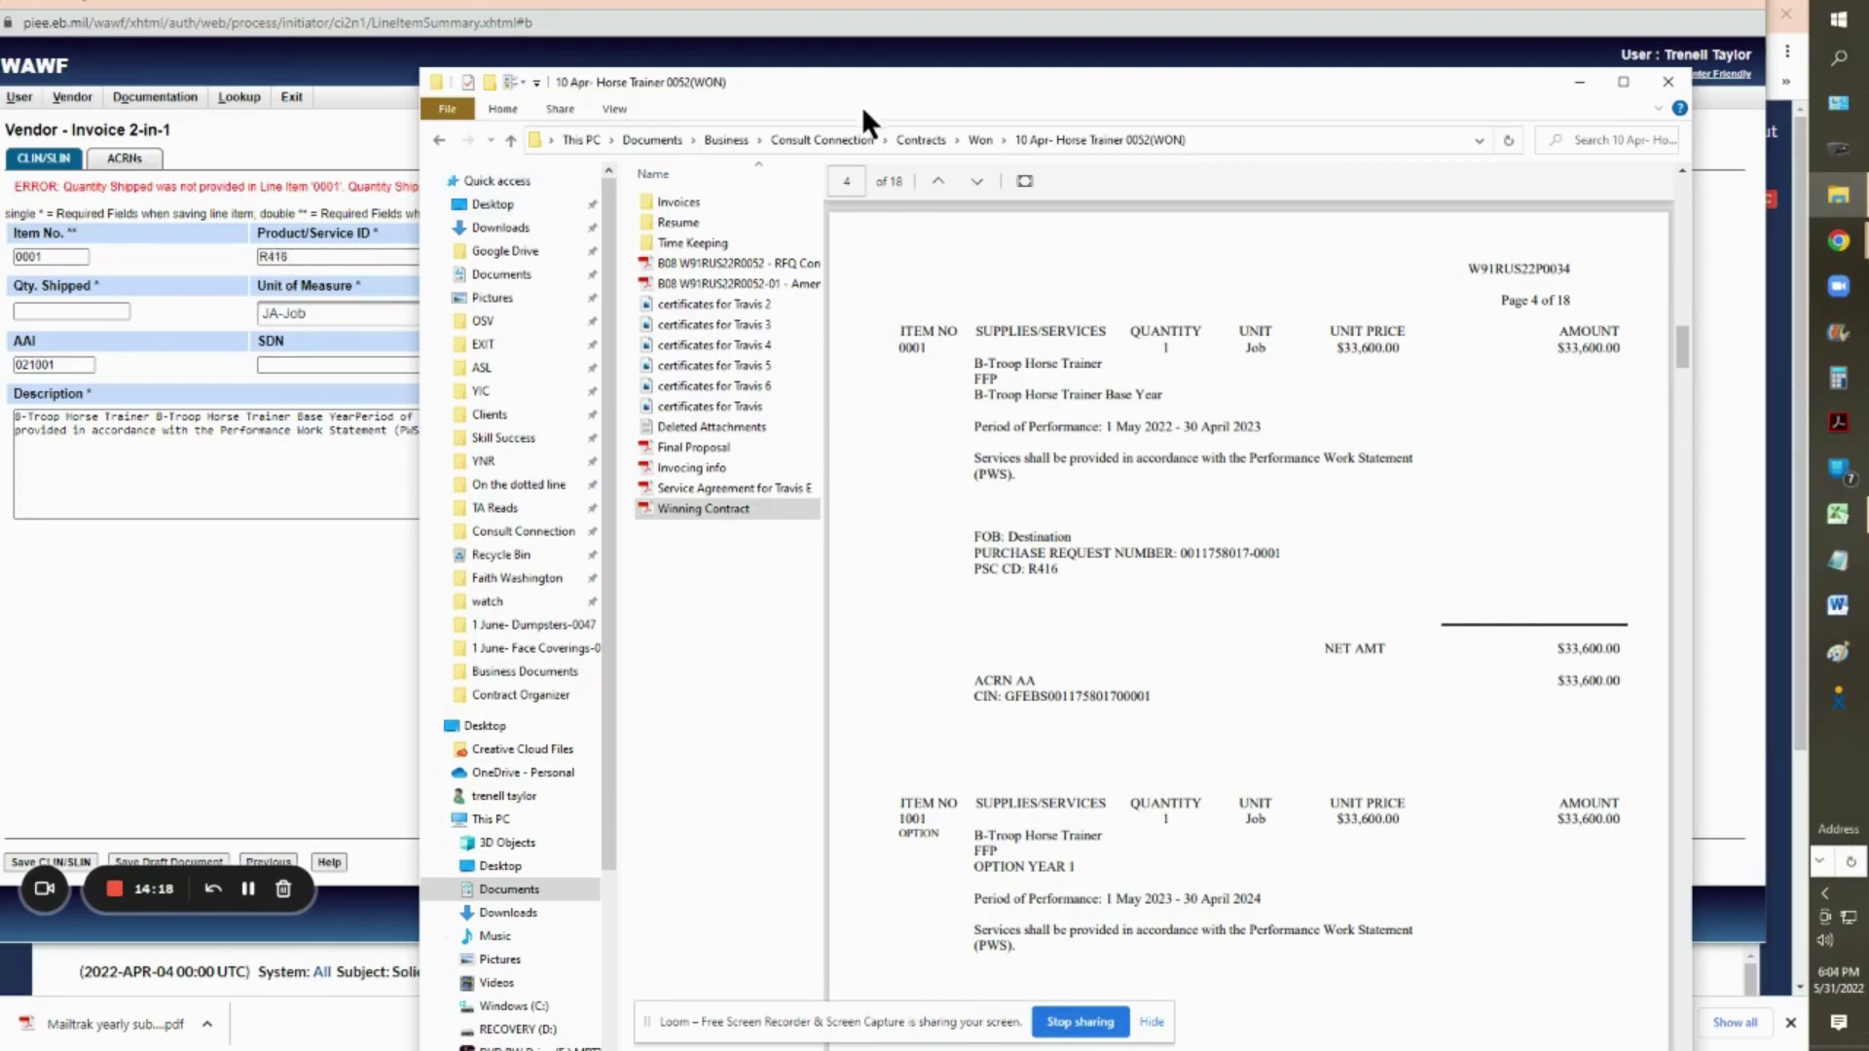
{"action": "left_click_drag", "start_coordinate": [855, 84], "coordinate": [693, 413]}
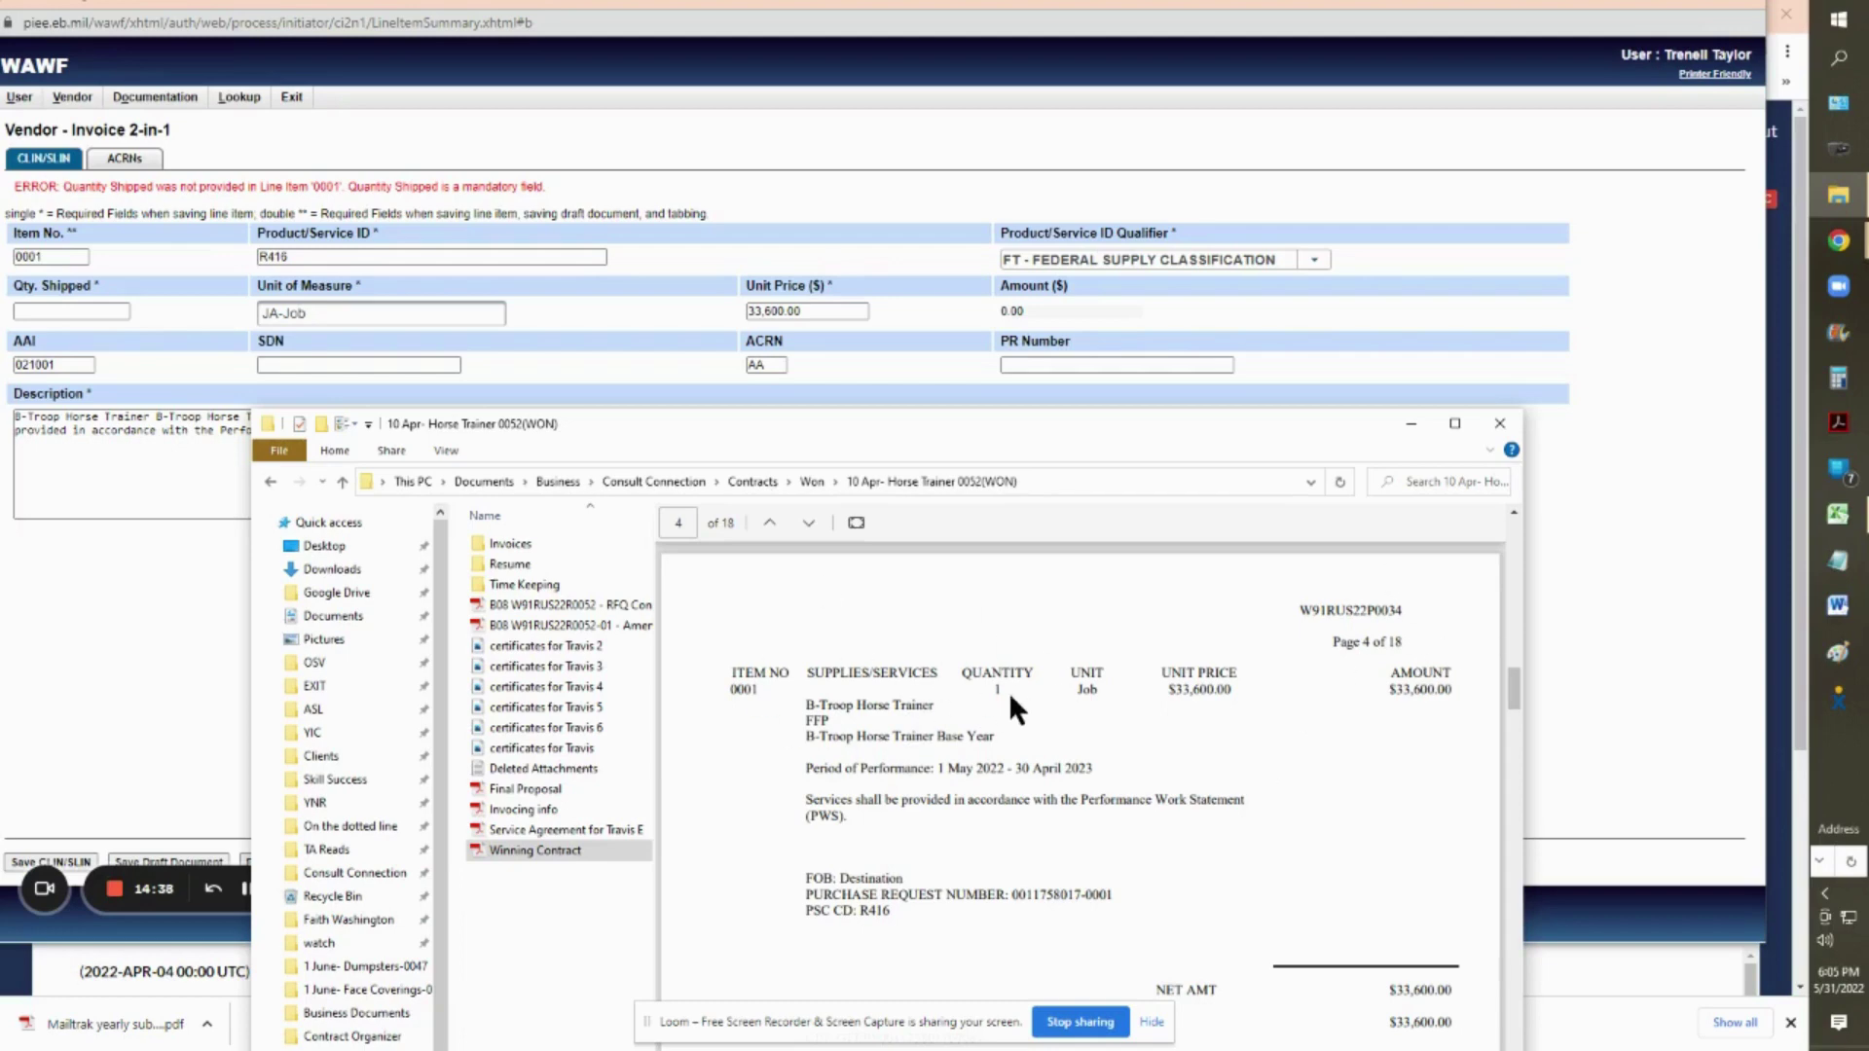
{"action": "left_click", "coordinate": [70, 309]}
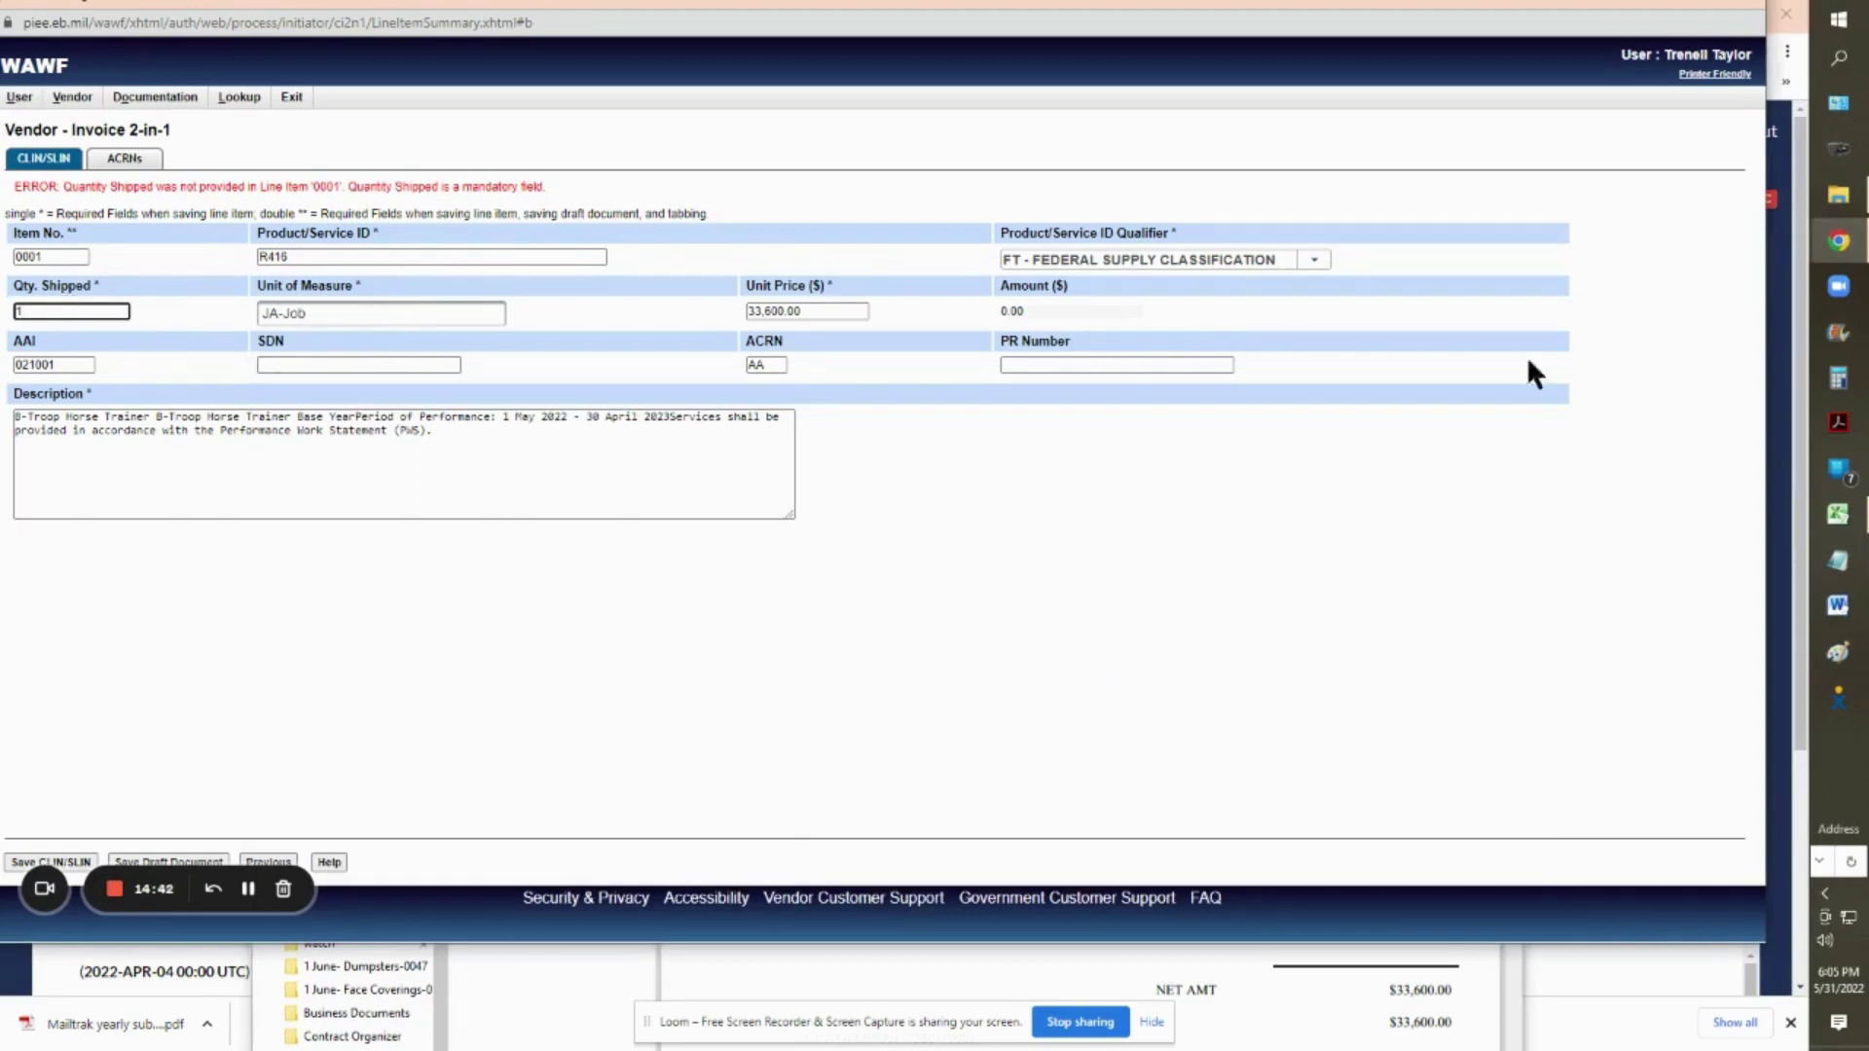
{"action": "left_click", "coordinate": [1838, 194]}
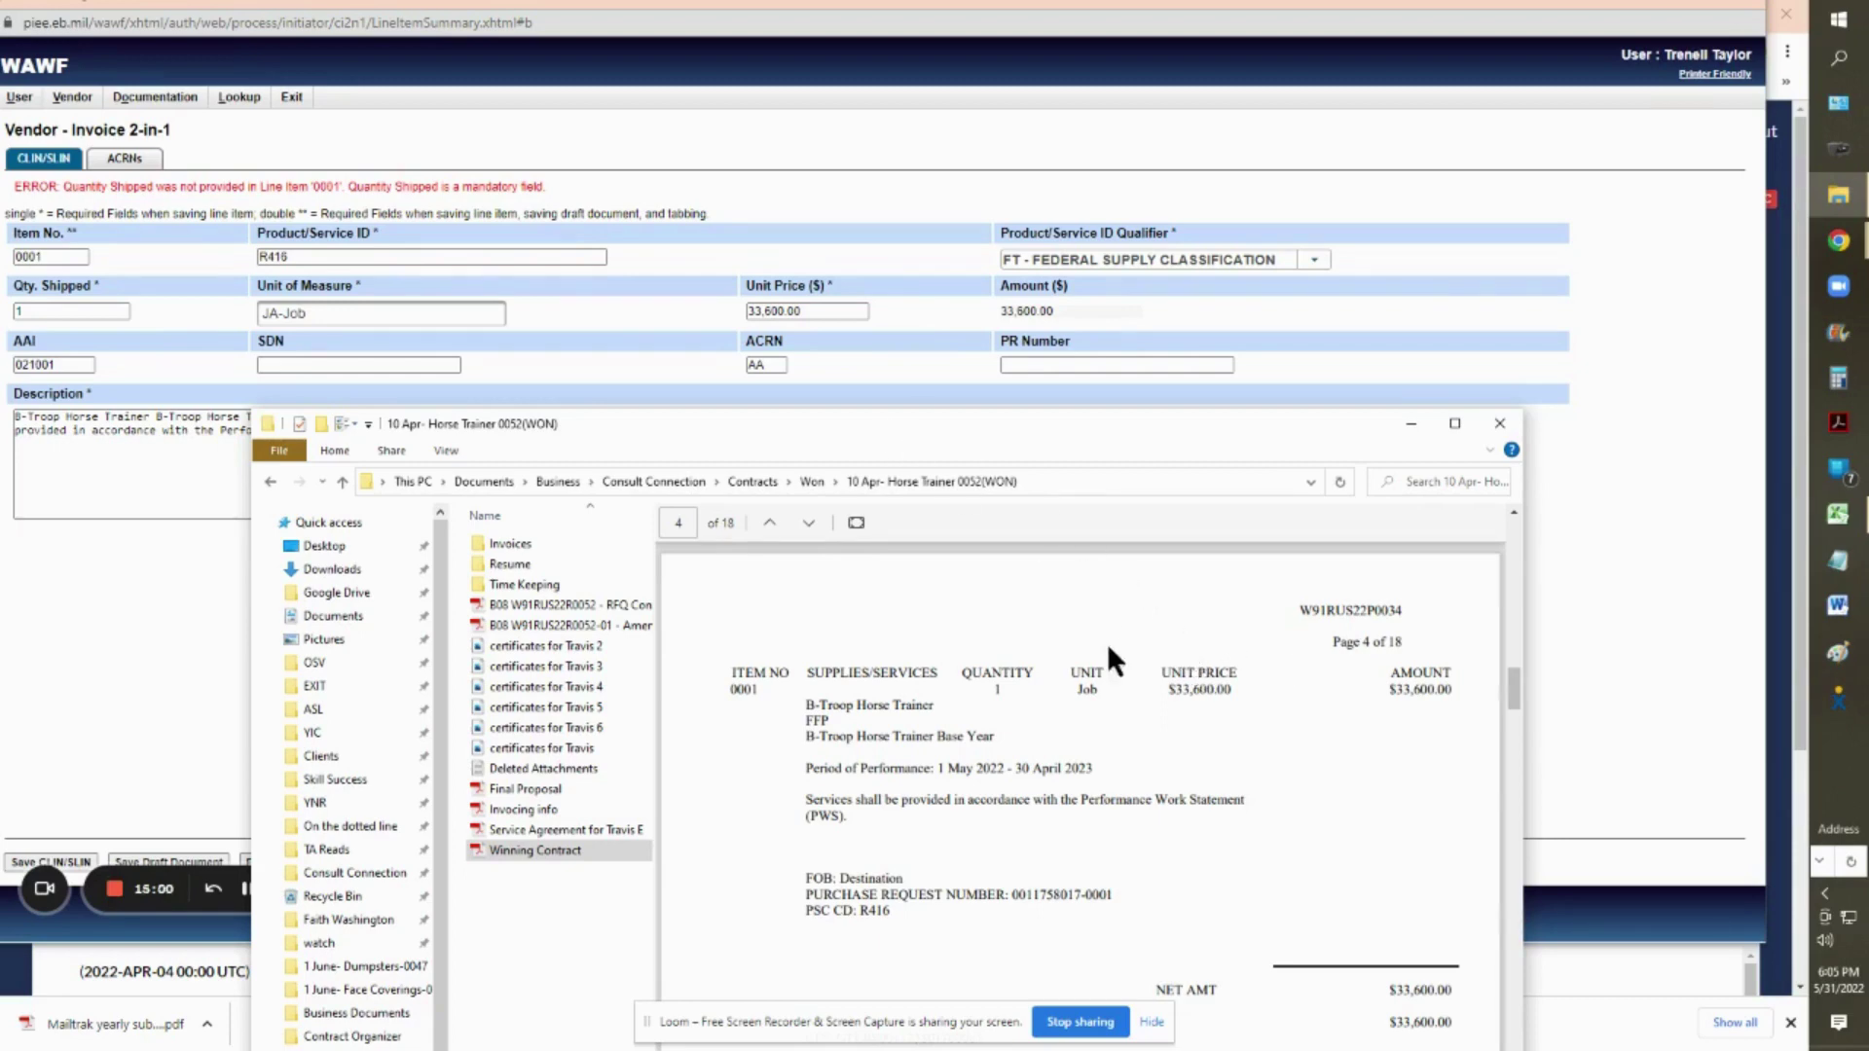
Replace unit price 33,600.00 with 2800 so the amount recalculates to 2,800.00
{"action": "left_click", "coordinate": [856, 304]}
{"action": "left_click_drag", "start_coordinate": [816, 311], "coordinate": [682, 329]}
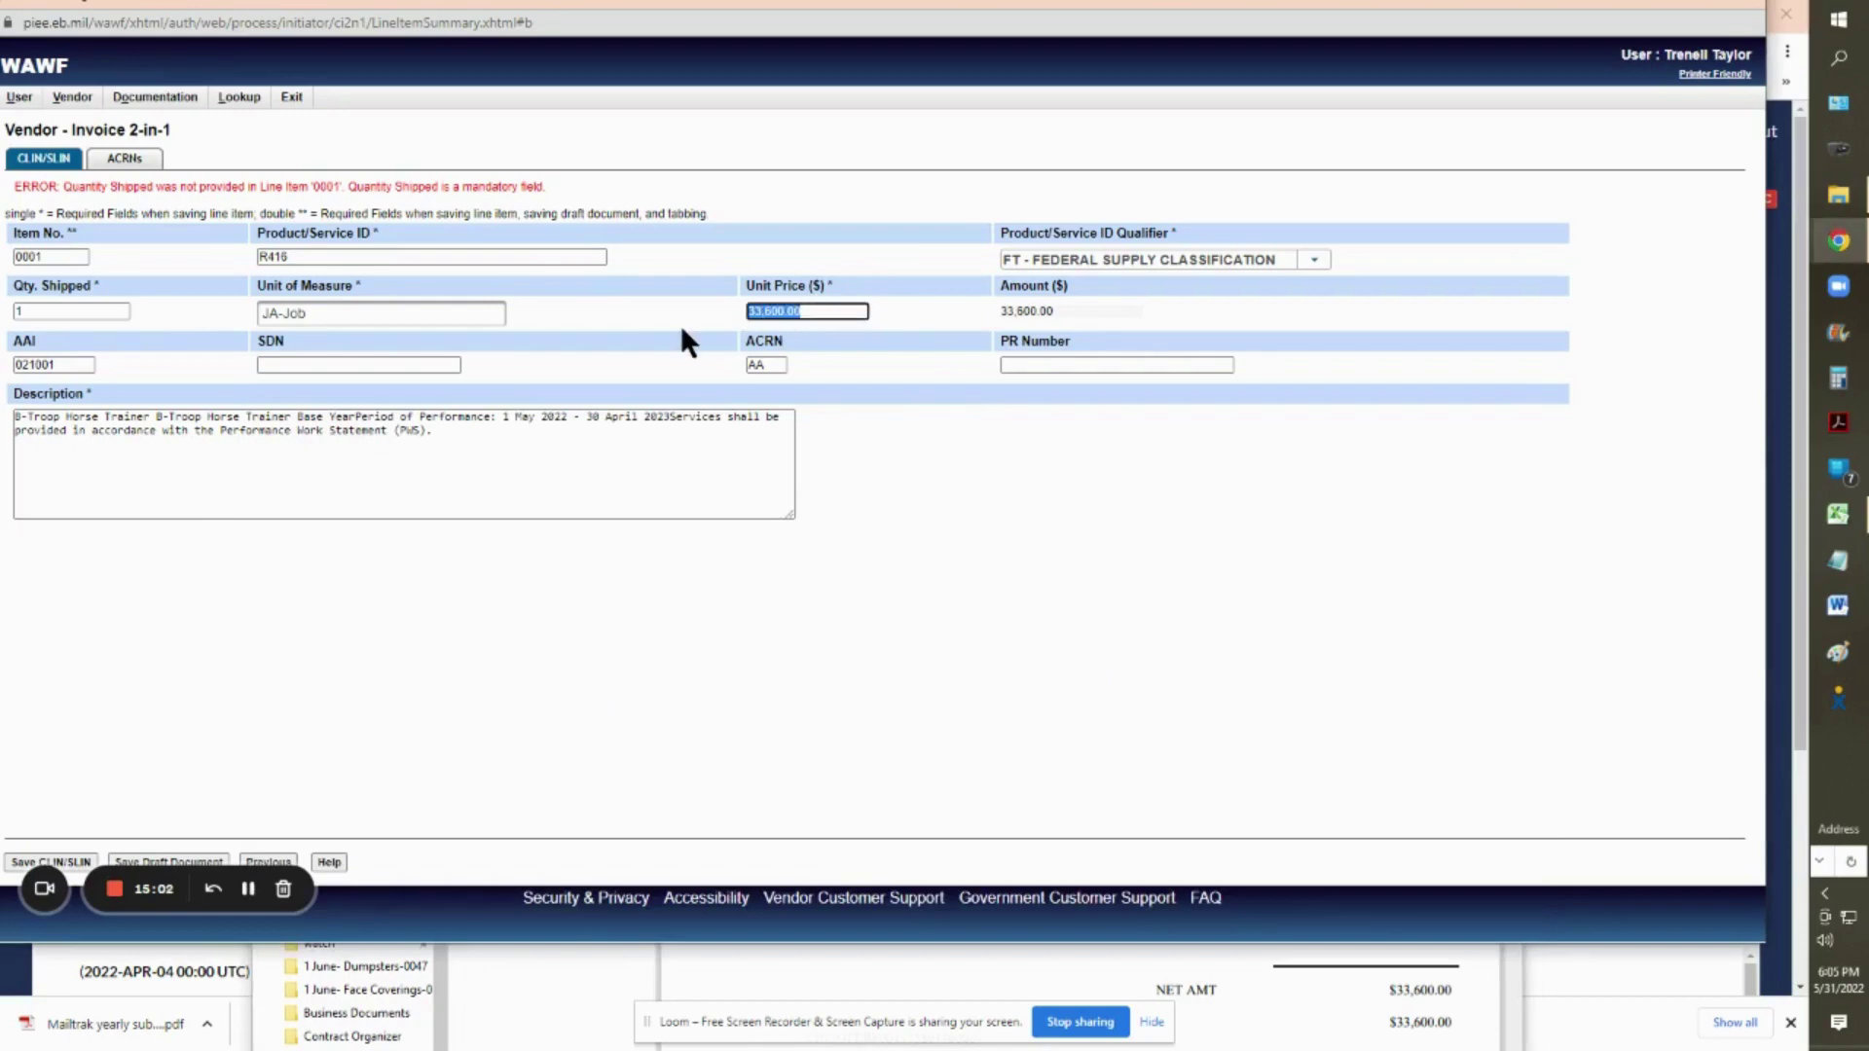
{"action": "type", "text": "2800"}
{"action": "left_click", "coordinate": [1070, 307]}
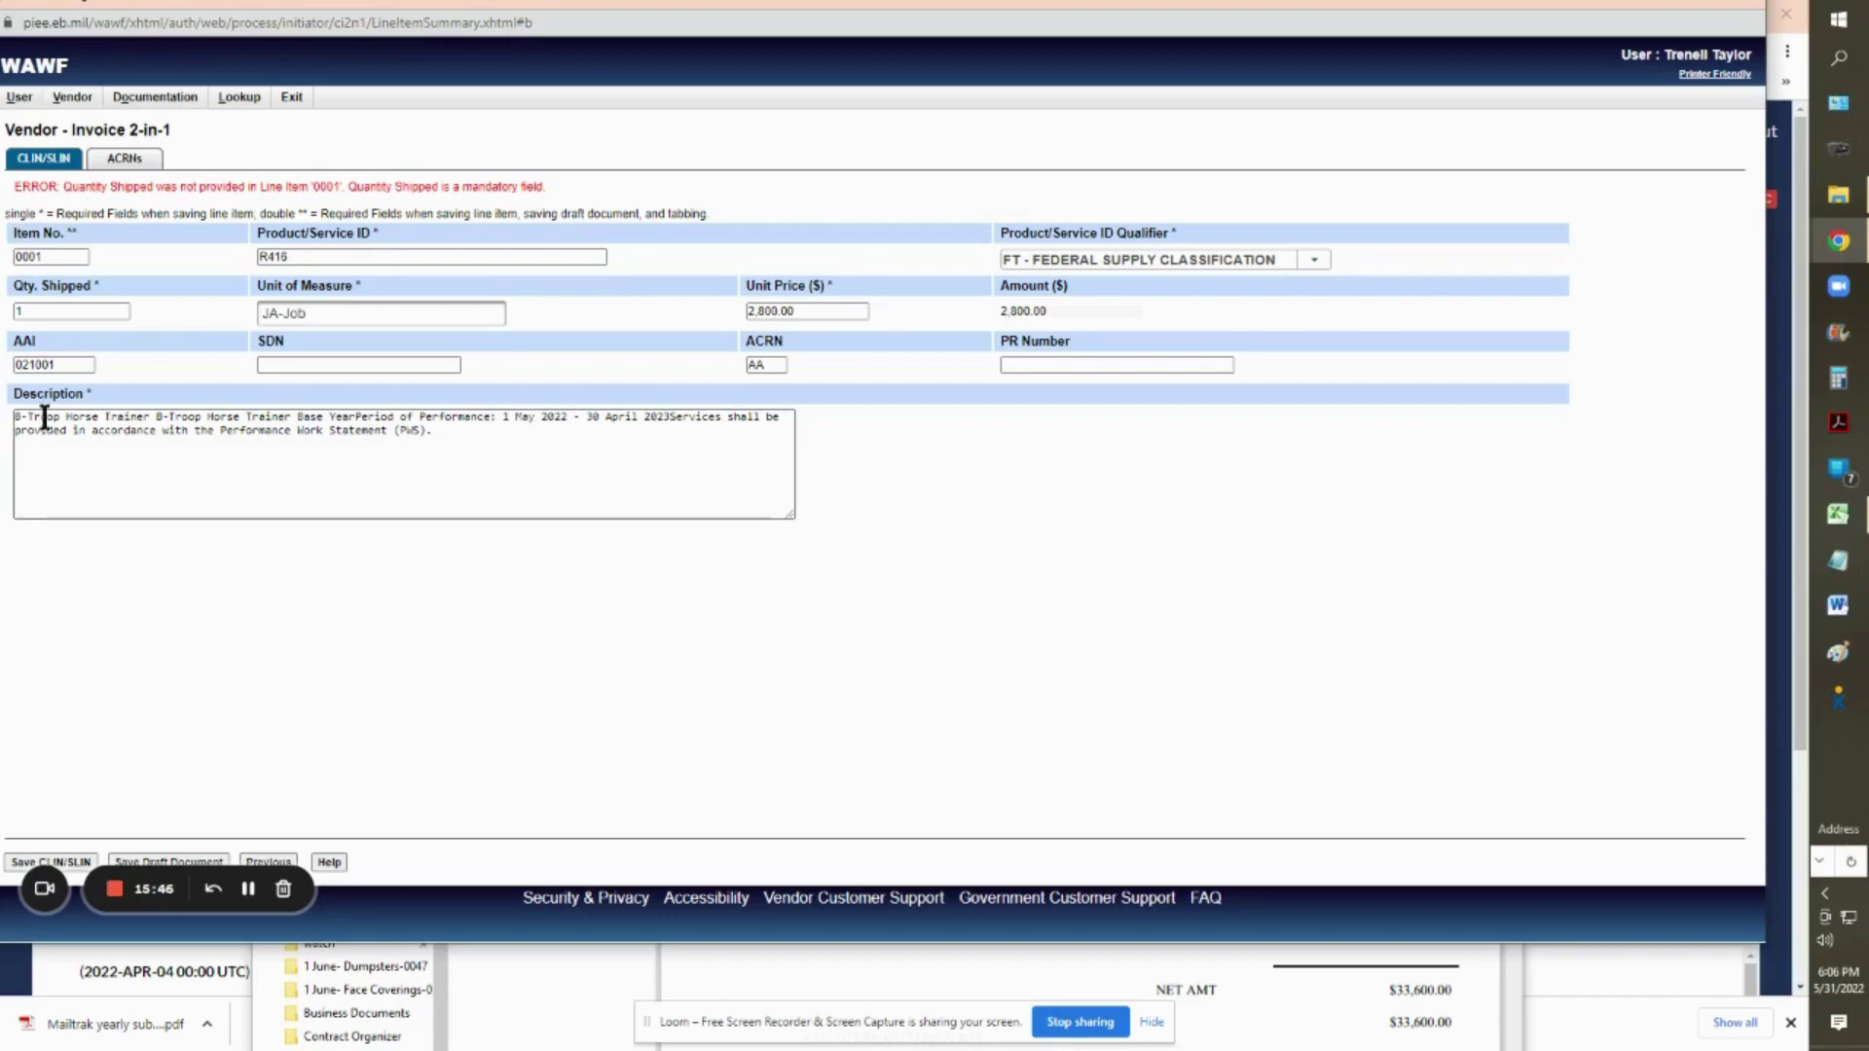
Change the description's performance period to 3 May 2022 - May 30th 2022, ending with a period
{"action": "double_click", "coordinate": [507, 416]}
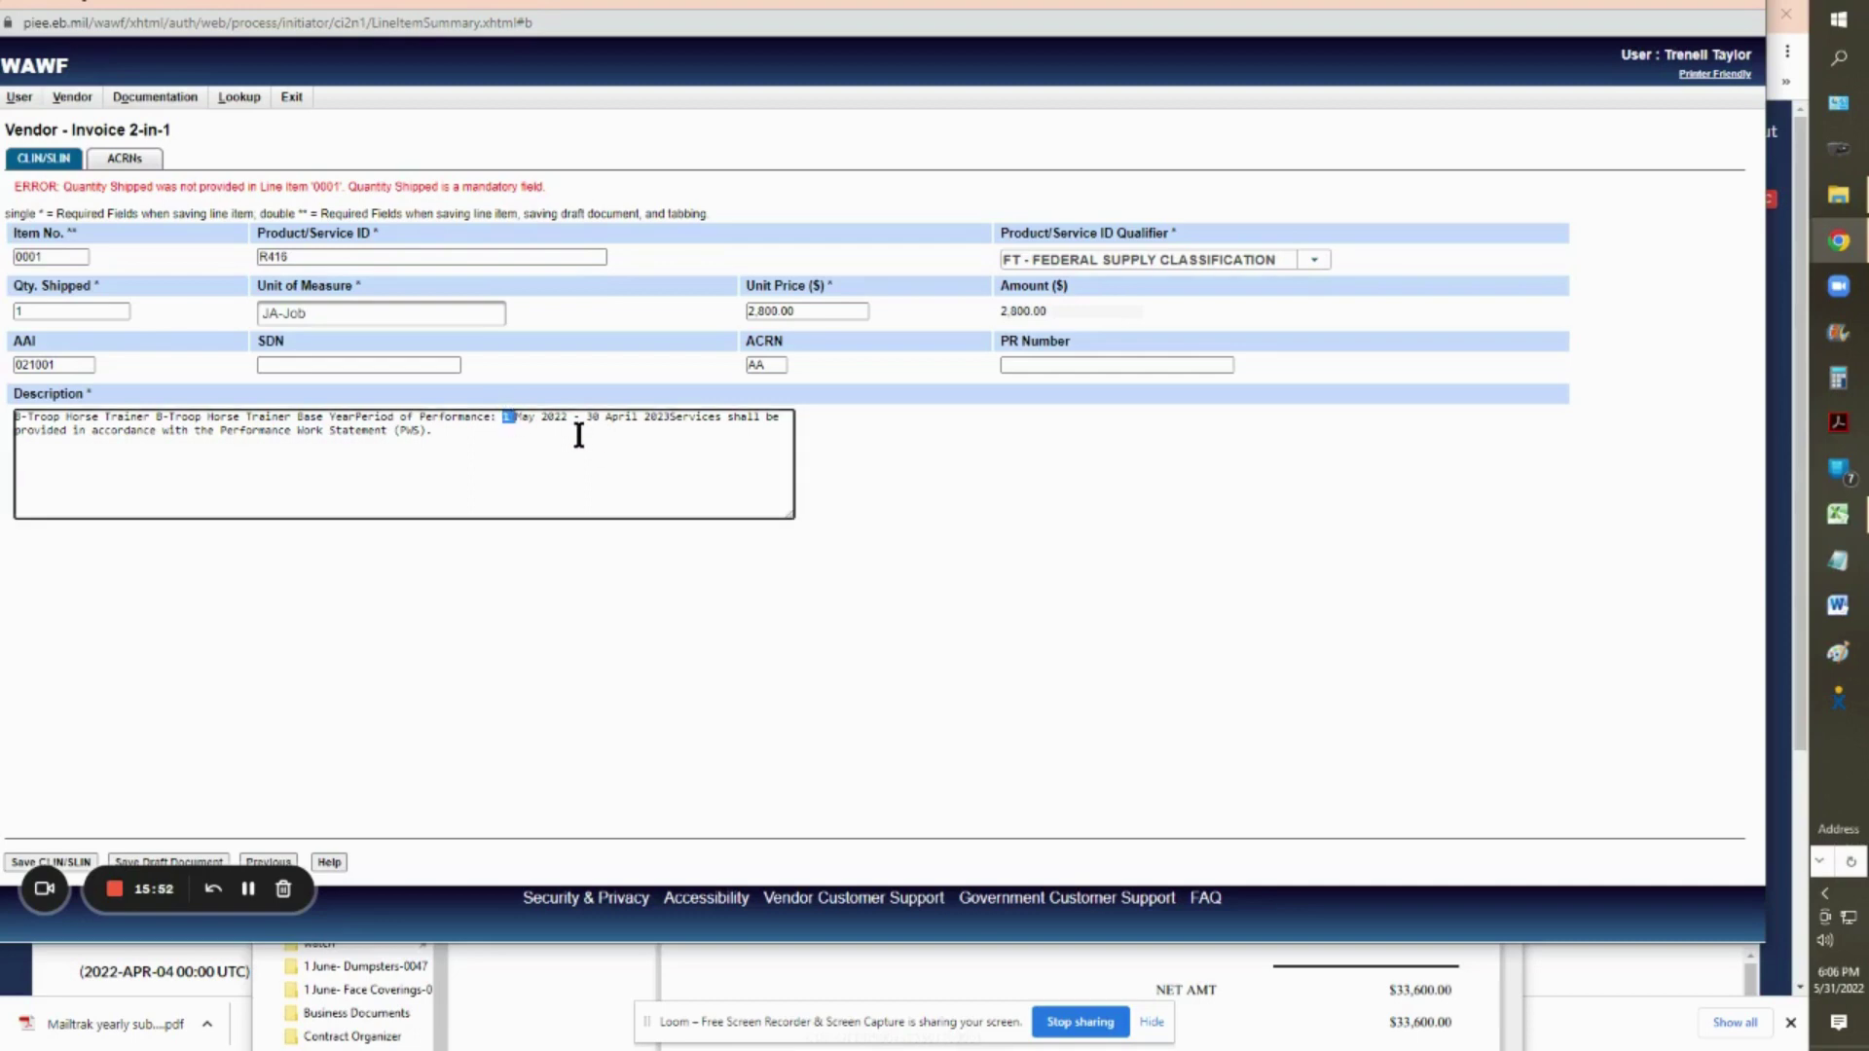
{"action": "type", "text": "3"}
{"action": "left_click_drag", "start_coordinate": [588, 419], "coordinate": [642, 417]}
{"action": "type", "text": "2"}
{"action": "key", "text": "BackSpace"}
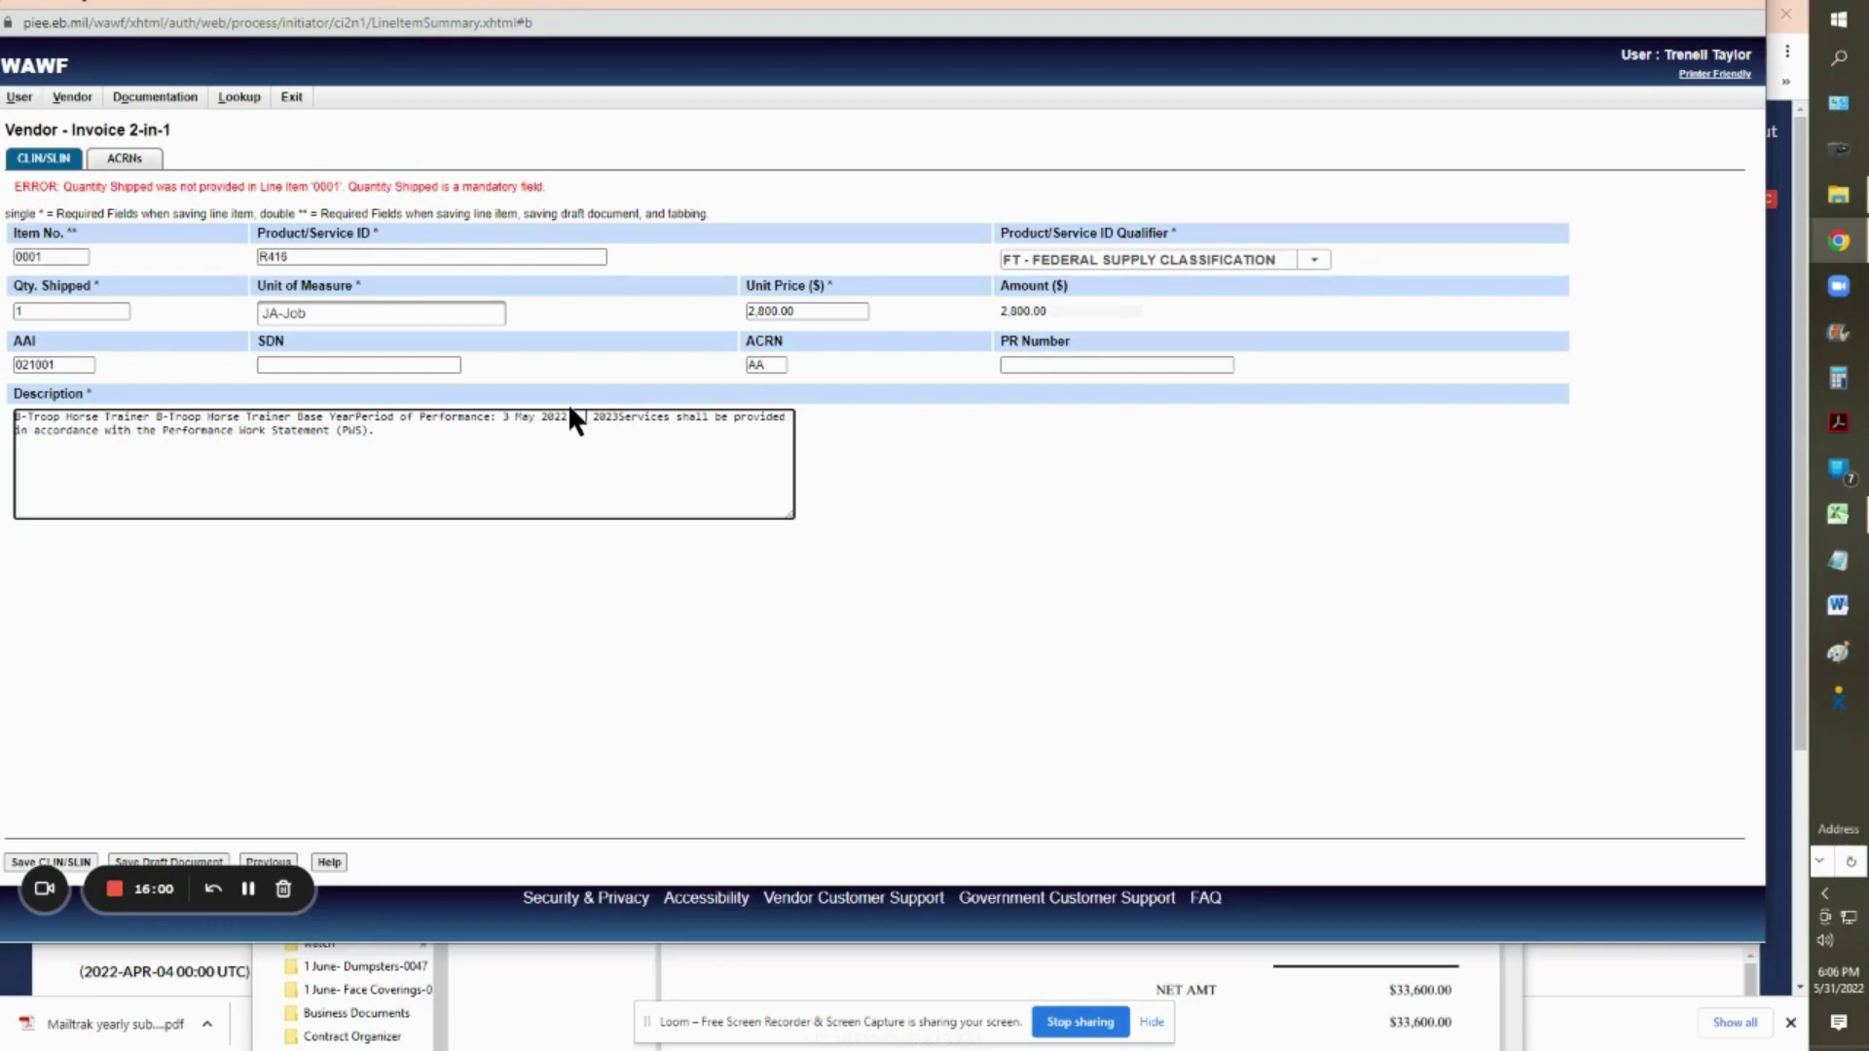
{"action": "type", "text": "May 30 "}
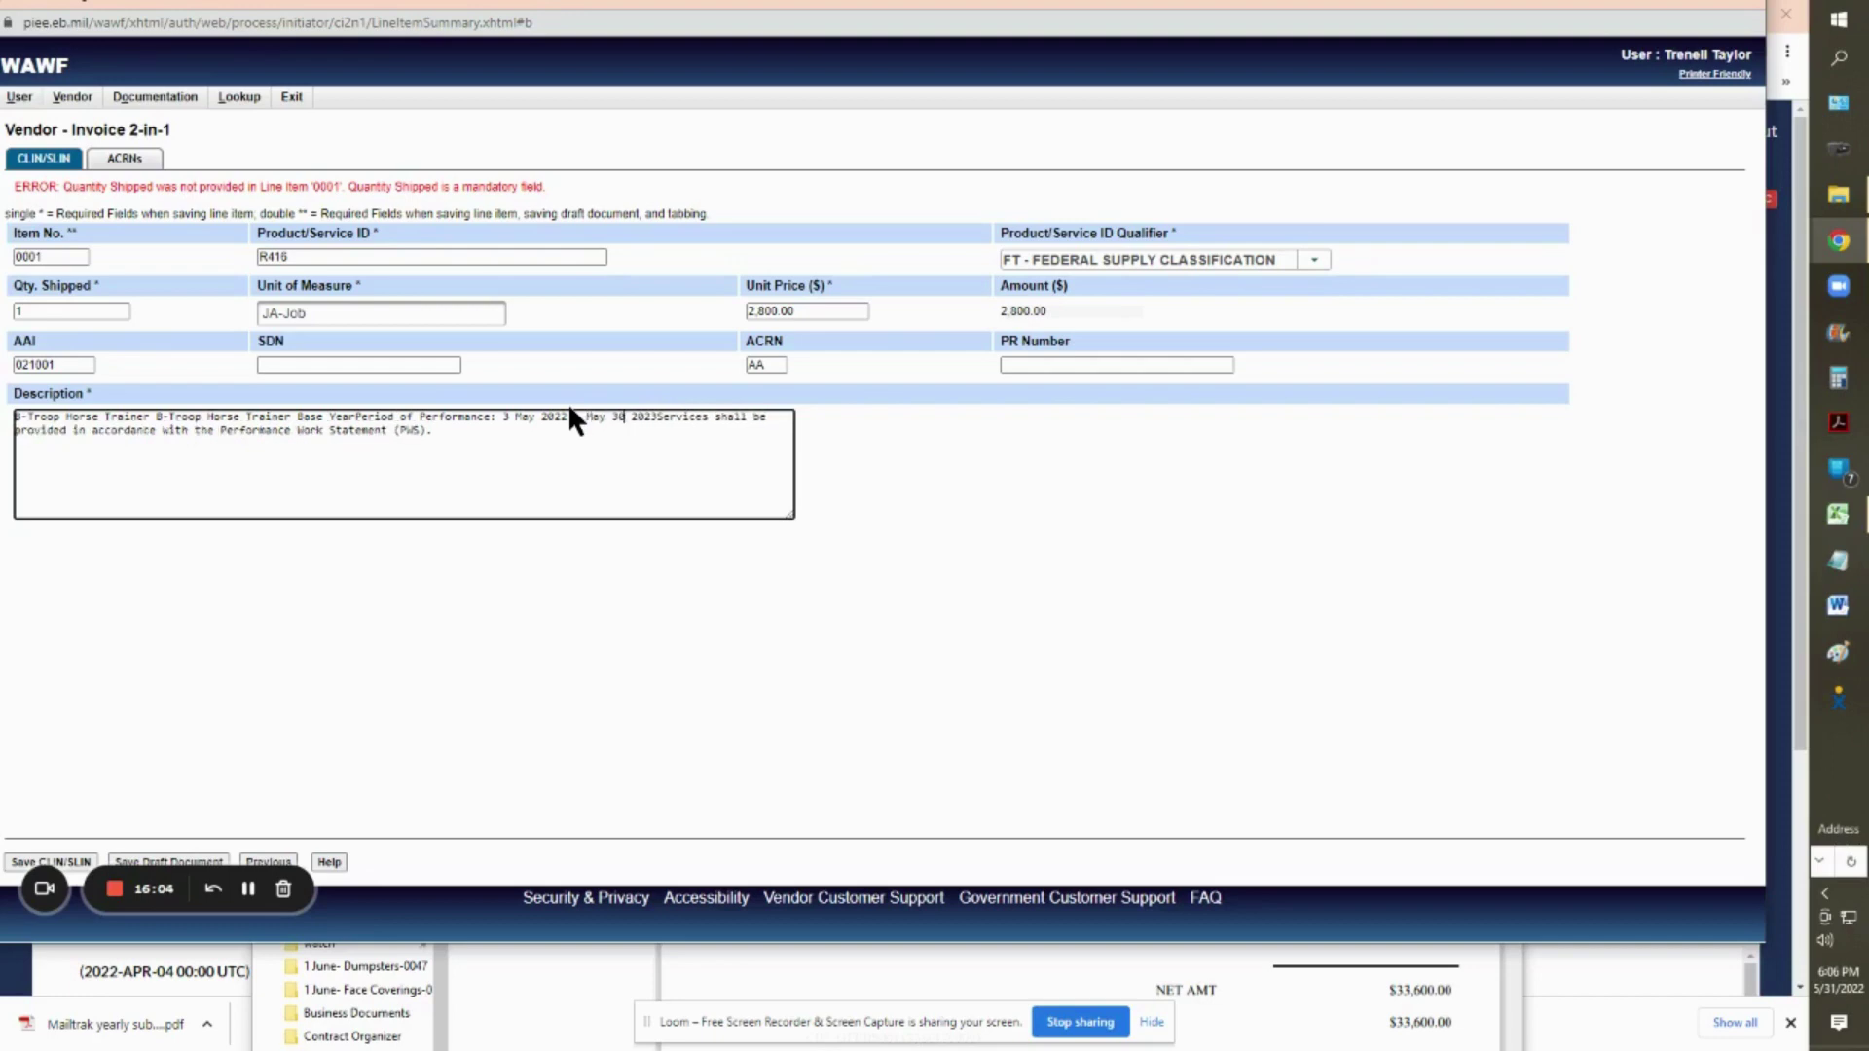
{"action": "type", "text": "th"}
{"action": "left_click_drag", "start_coordinate": [678, 417], "coordinate": [662, 418]}
{"action": "type", "text": "22"}
{"action": "key", "text": "BackSpace"}
Append 'Not to exceed 80hrs per month.' to the end of the description
{"action": "key", "text": "BackSpace"}
{"action": "type", "text": "."}
{"action": "left_click", "coordinate": [478, 435]}
{"action": "type", "text": "N Not to exceed 80hrs per month"}
{"action": "key", "text": "BackSpace"}
{"action": "key", "text": "BackSpace"}
{"action": "key", "text": "BackSpace"}
{"action": "type", "text": "nth."}
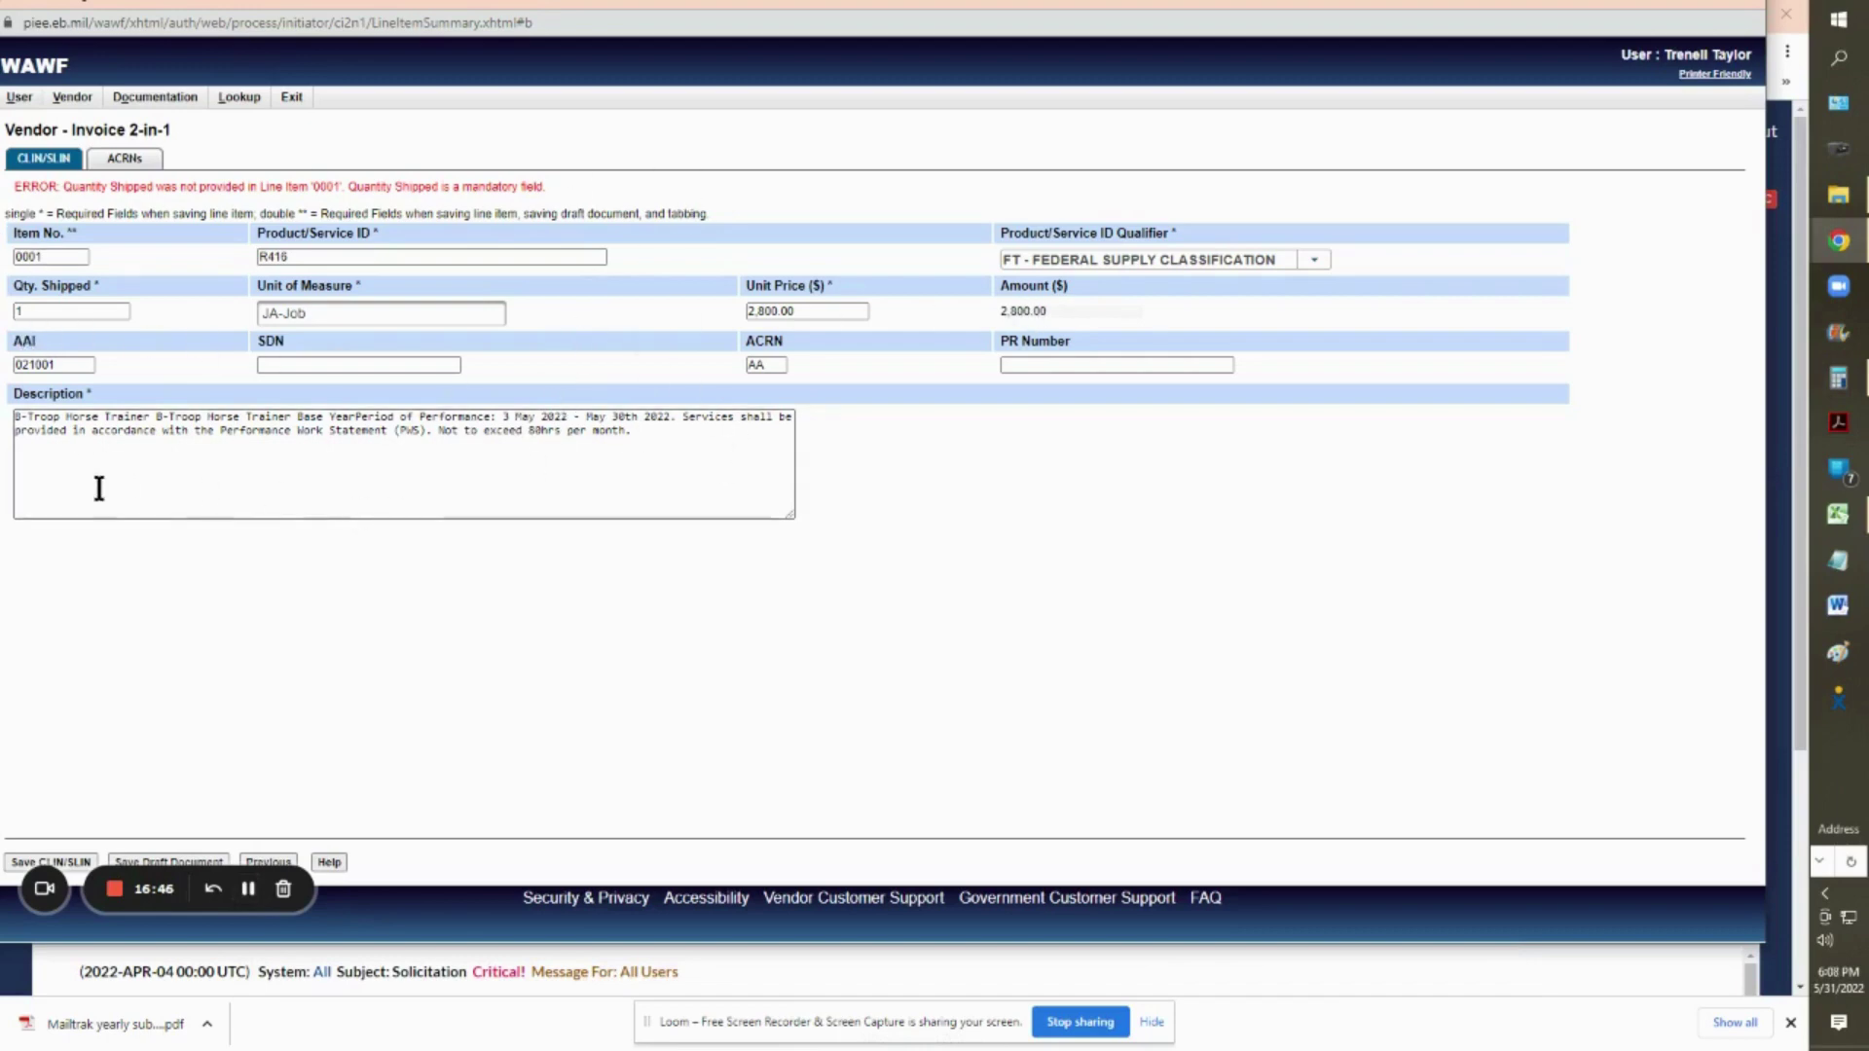
Save line item 0001 so it appears in Line Item Details at 2,800.00
{"action": "left_click", "coordinate": [72, 860]}
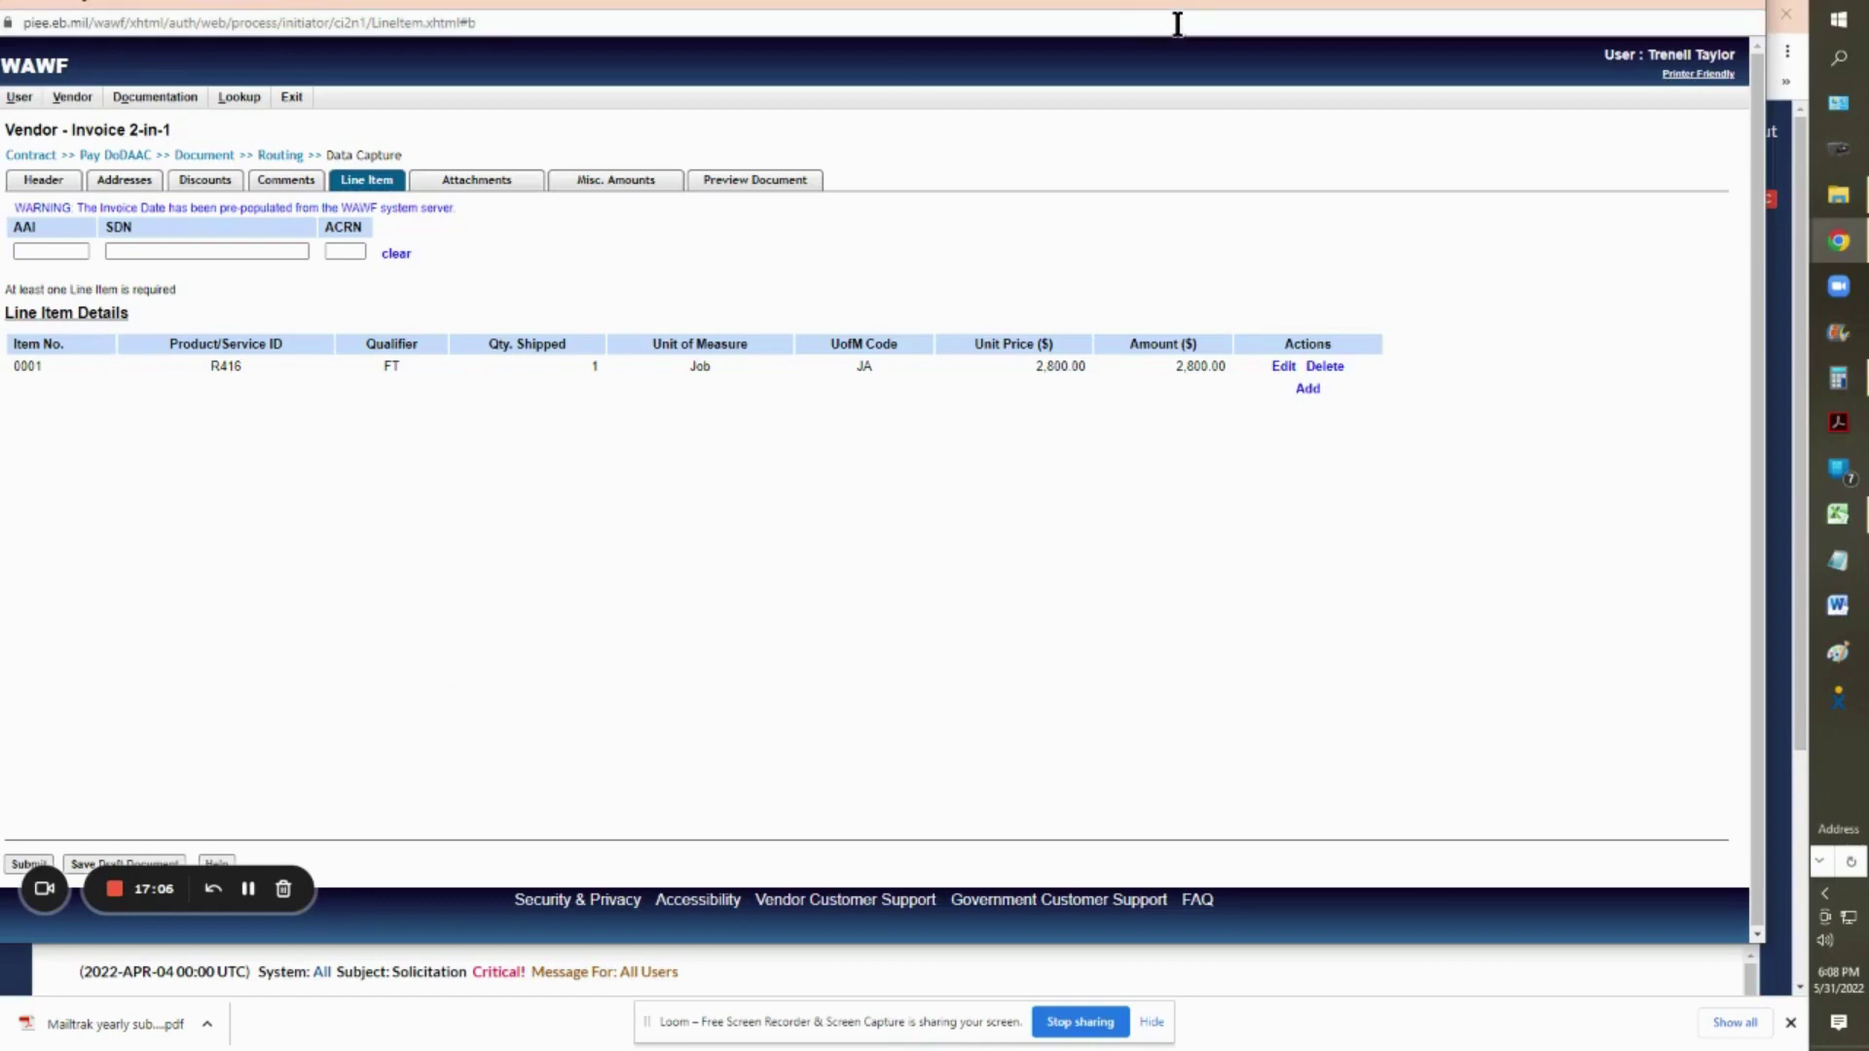
{"action": "left_click_drag", "start_coordinate": [1134, 5], "coordinate": [1187, 8]}
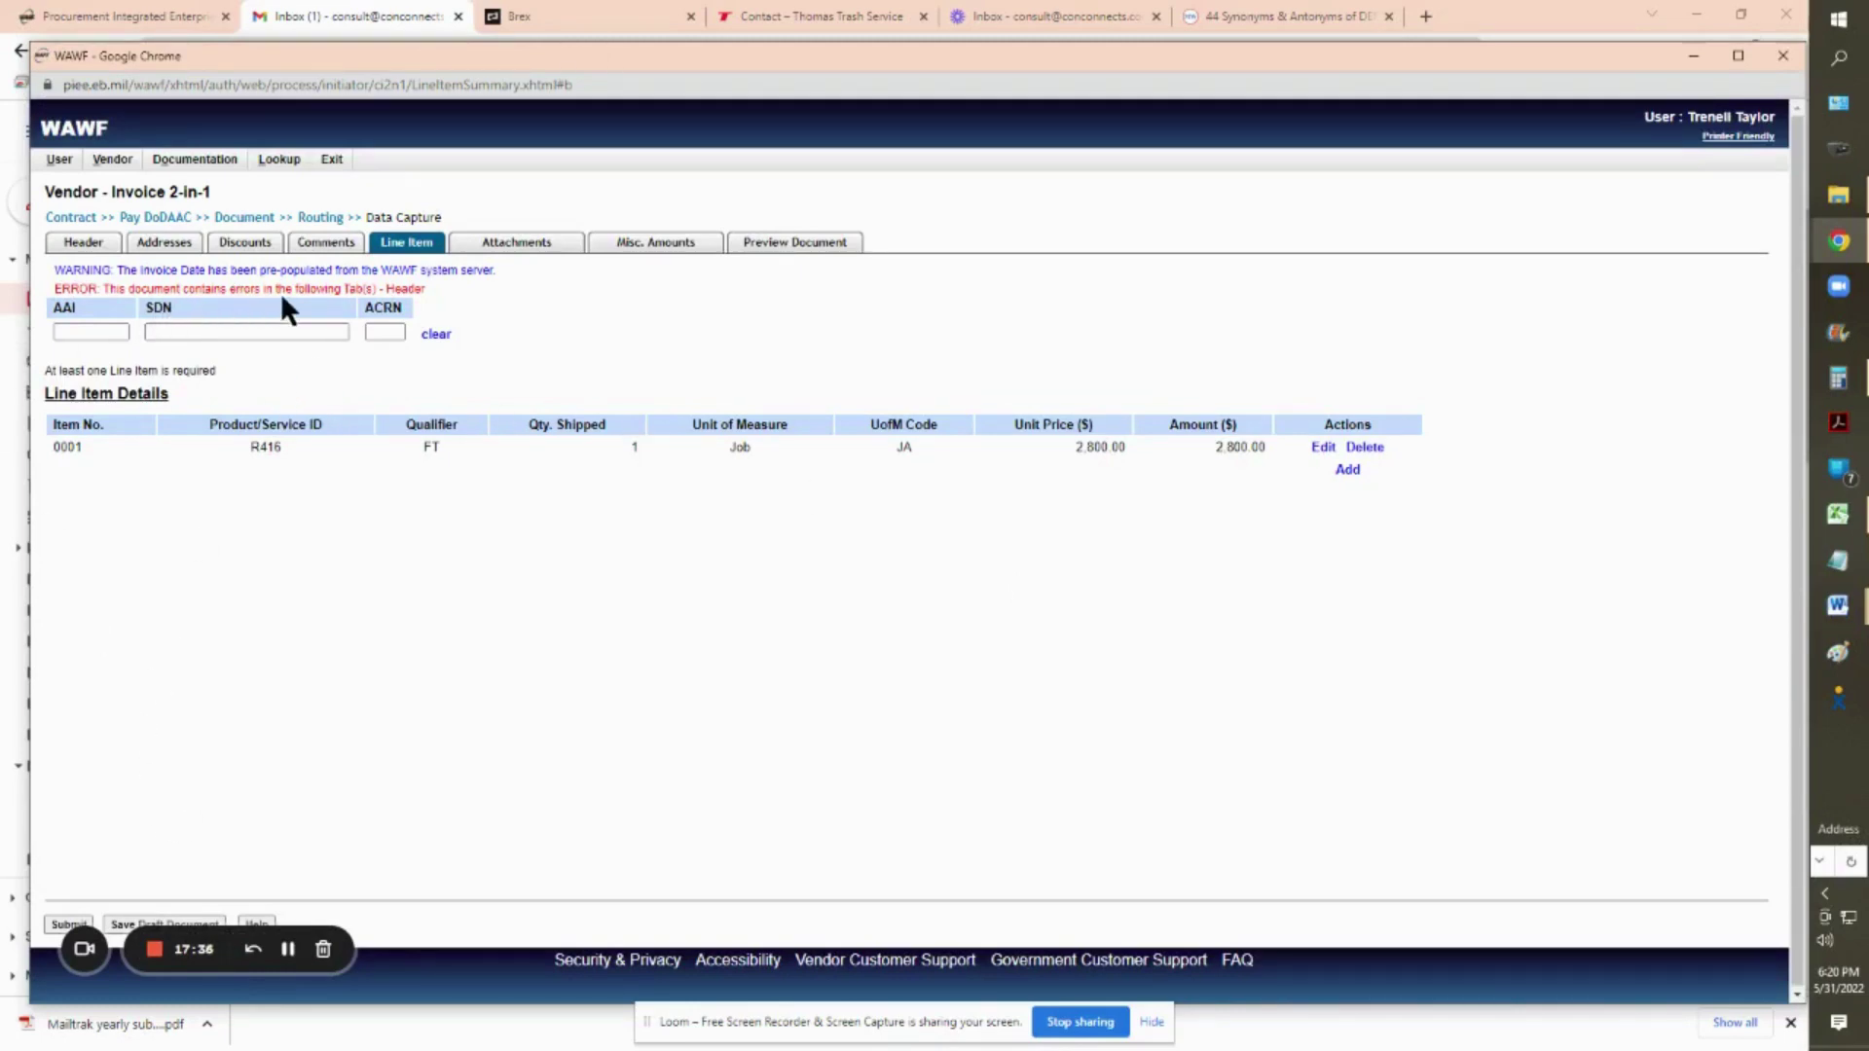
On the Header, re-enter the Shipment Number as 0001 and set Final Shipment to N
{"action": "left_click", "coordinate": [85, 241]}
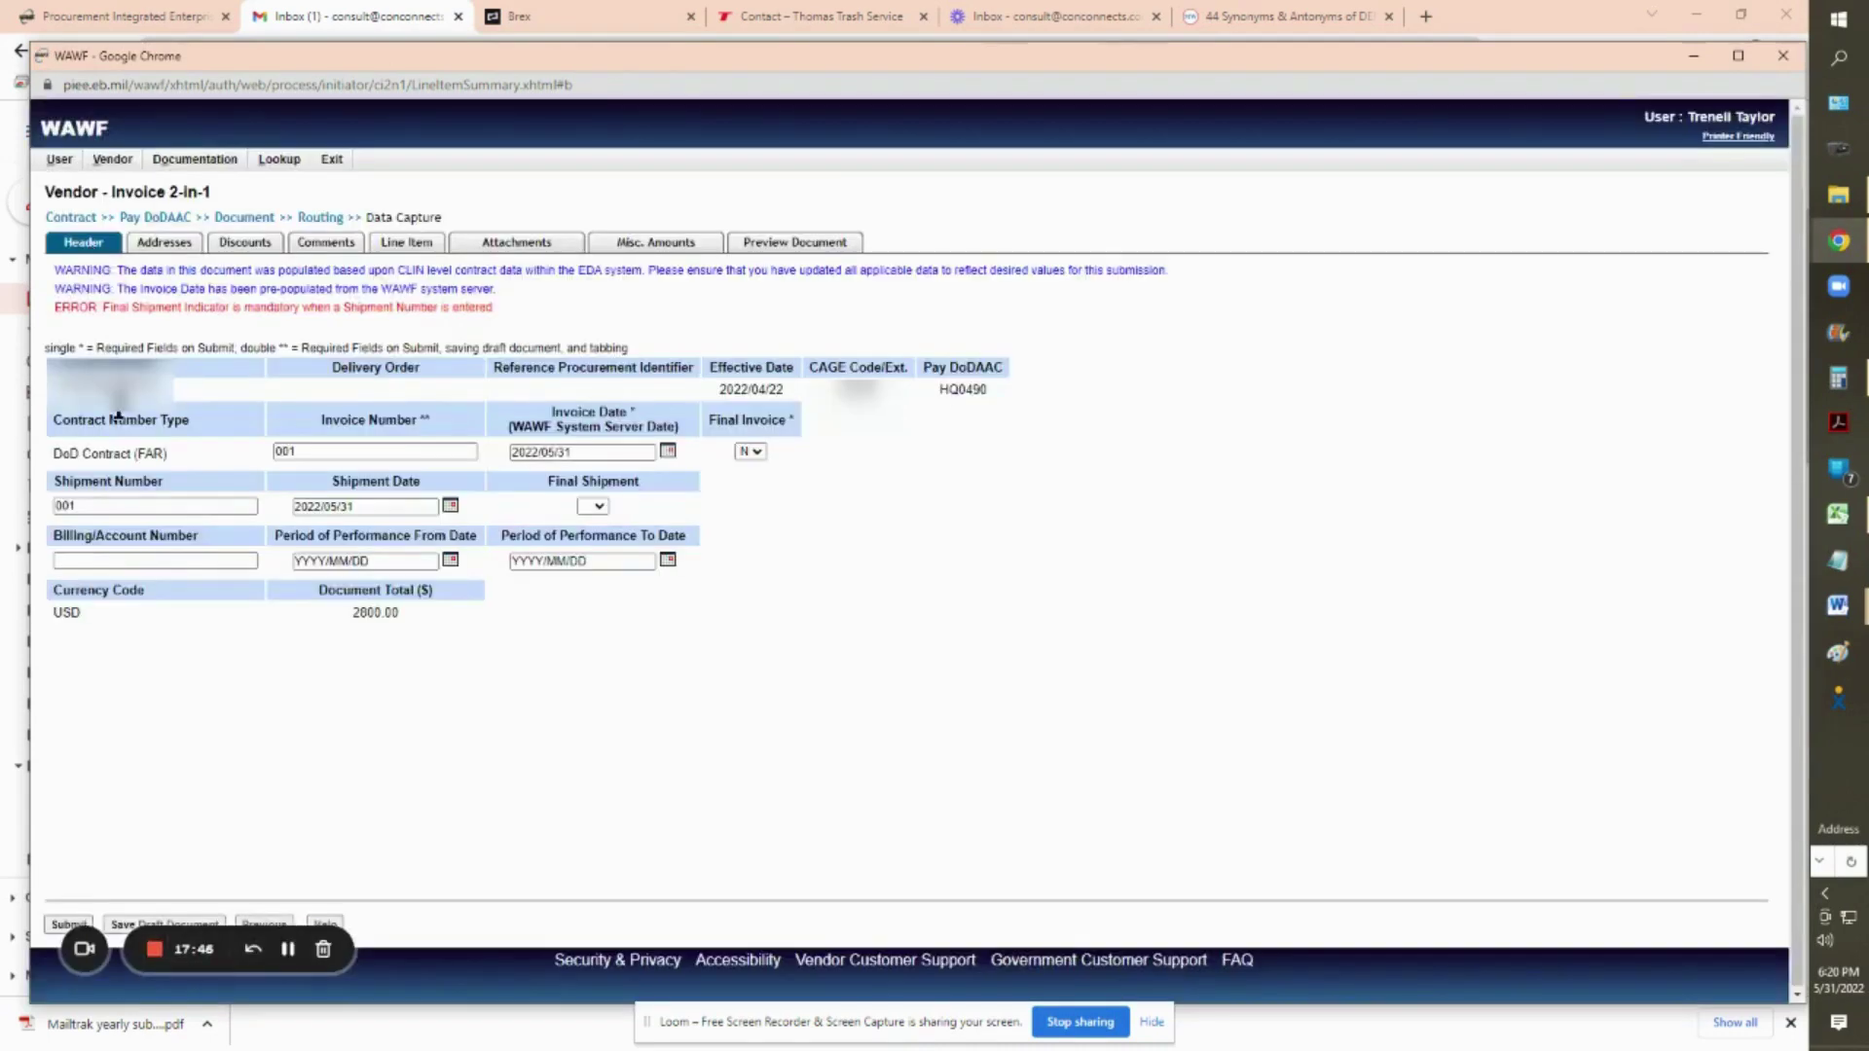
{"action": "left_click_drag", "start_coordinate": [95, 507], "coordinate": [11, 506]}
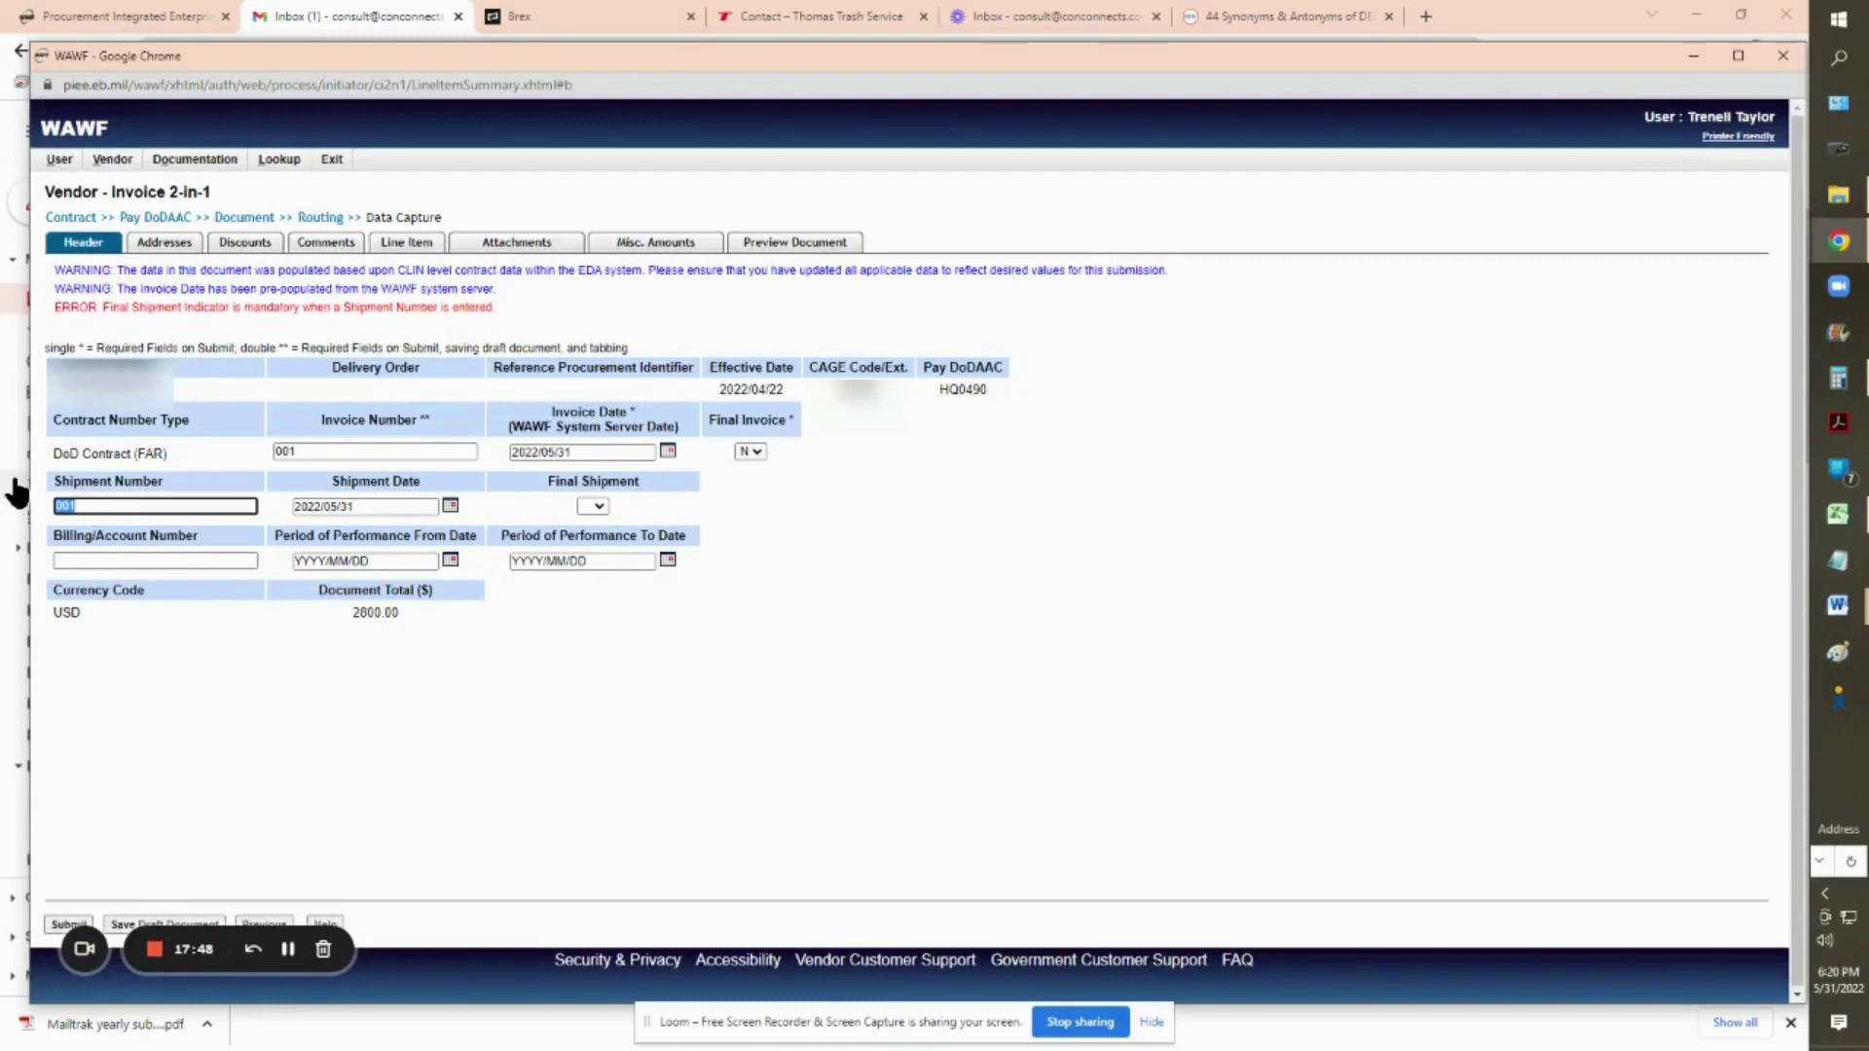
{"action": "key", "text": "BackSpace"}
{"action": "left_click", "coordinate": [64, 924]}
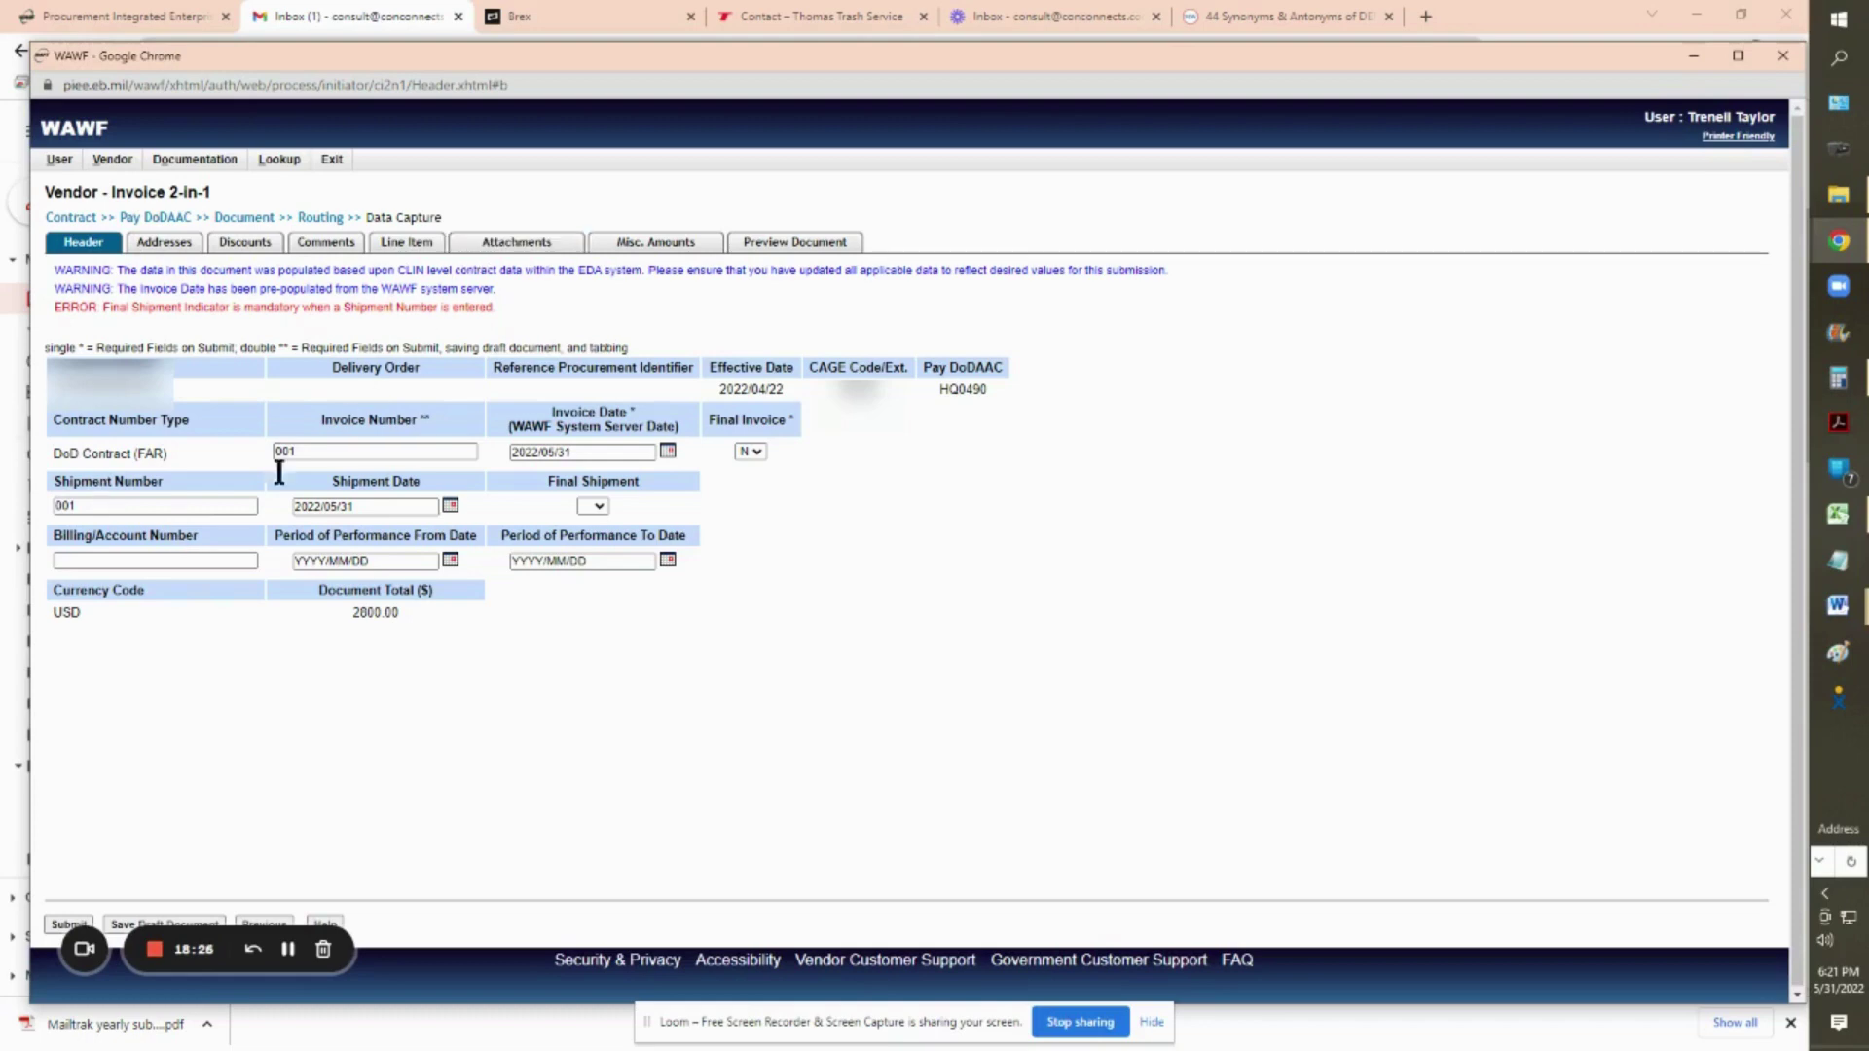
{"action": "left_click_drag", "start_coordinate": [125, 505], "coordinate": [1, 506]}
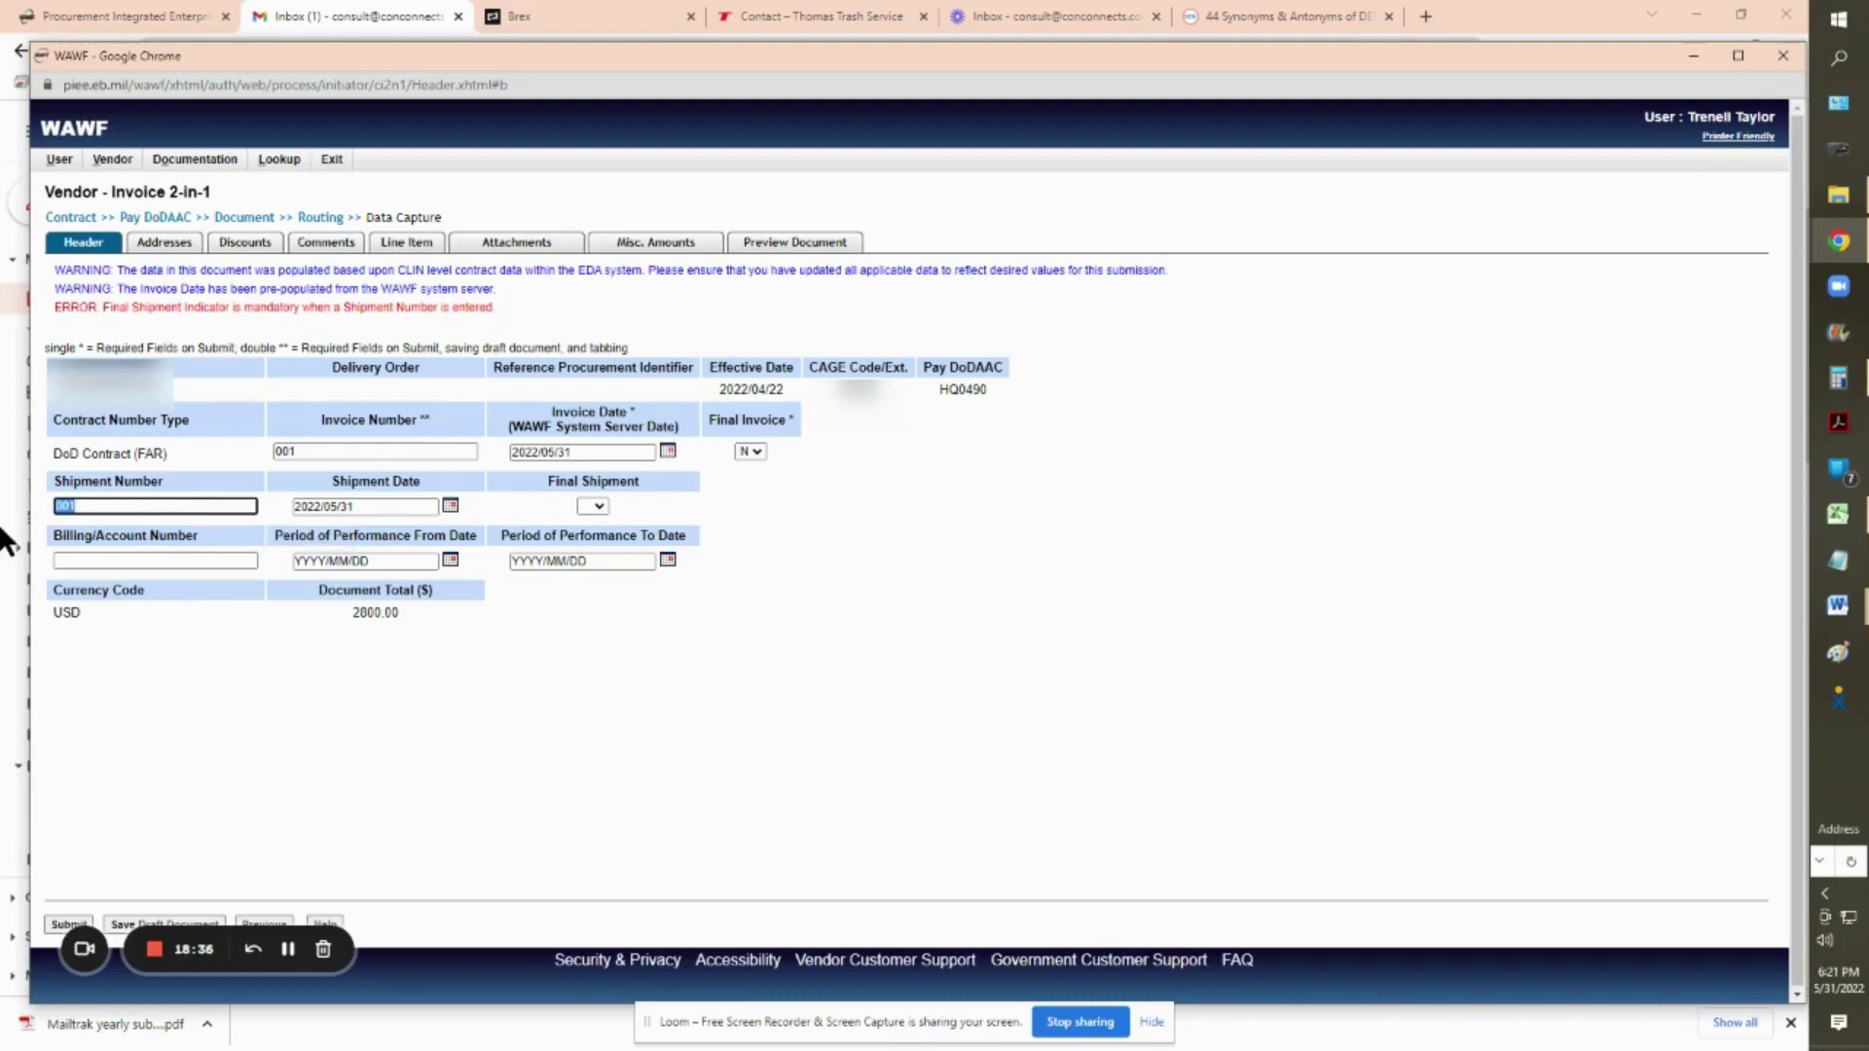
{"action": "key", "text": "BackSpace"}
{"action": "type", "text": "0001"}
{"action": "left_click", "coordinate": [596, 505]}
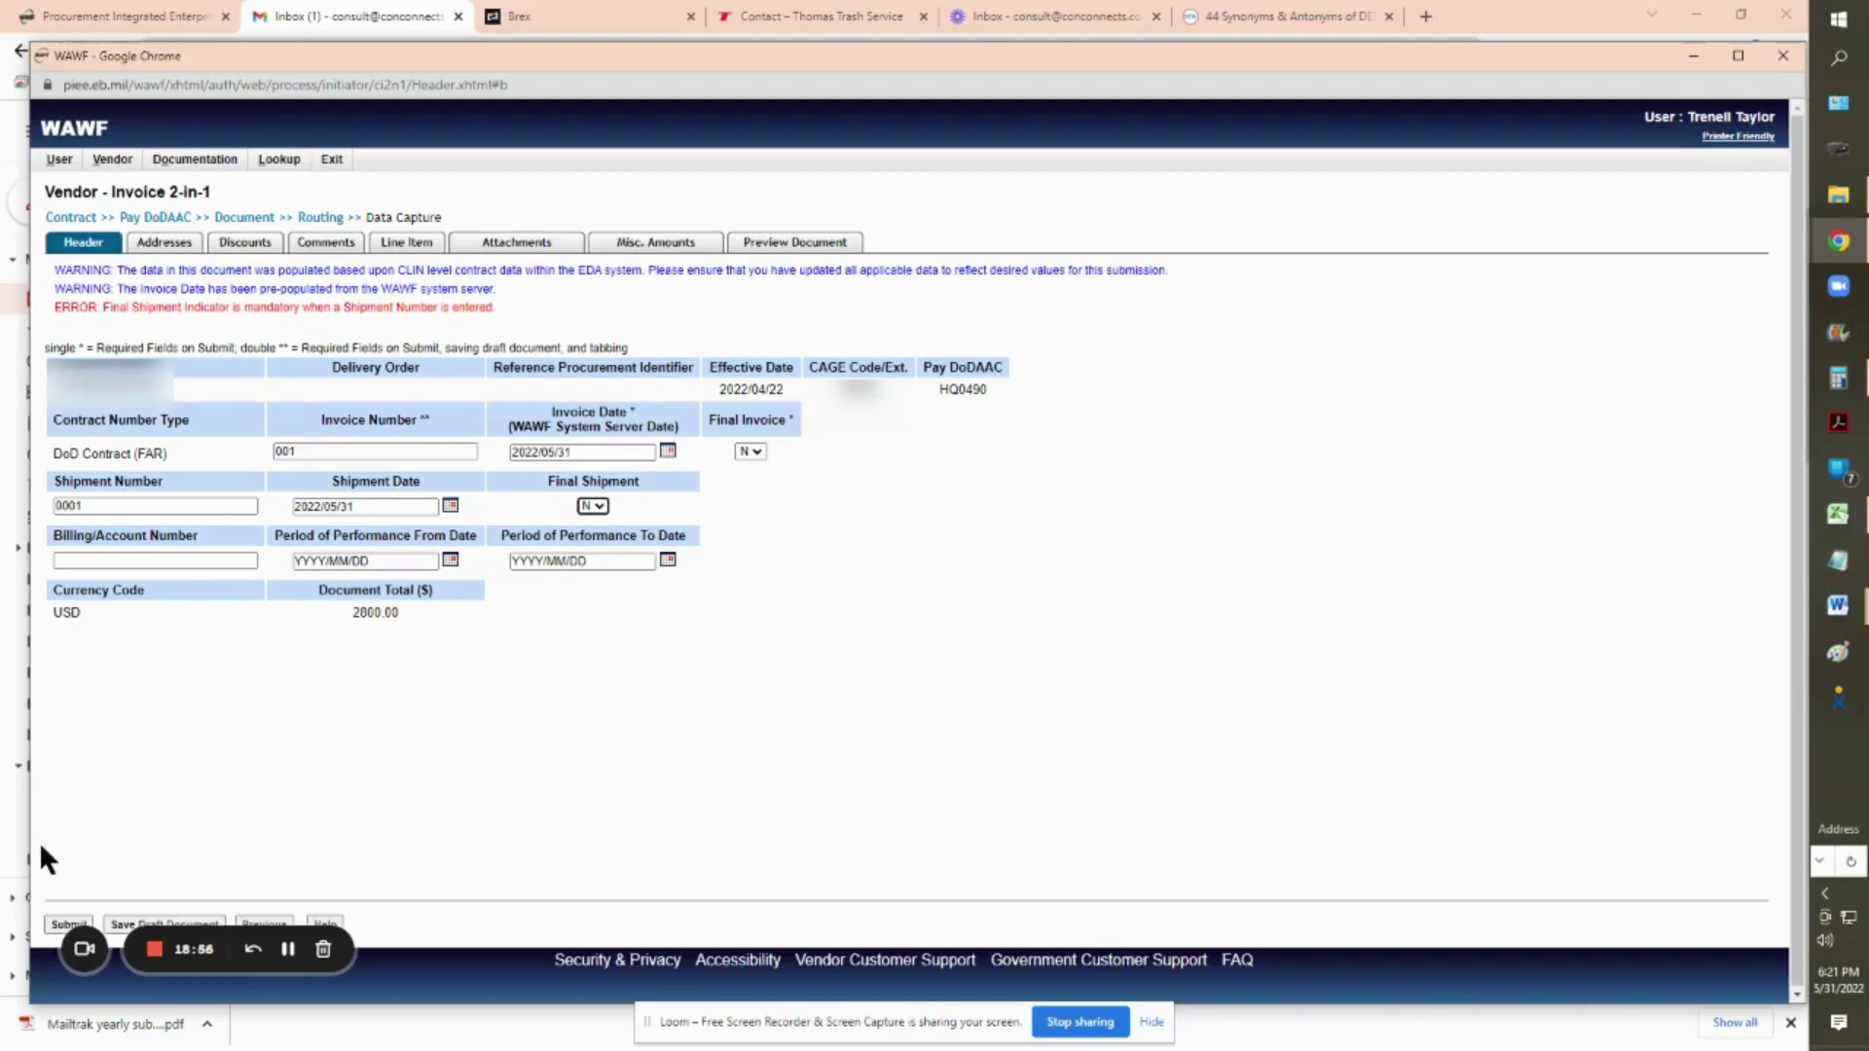
Submit the invoice, accept the unit price warning, and return to the PIEE home page
{"action": "left_click", "coordinate": [48, 924]}
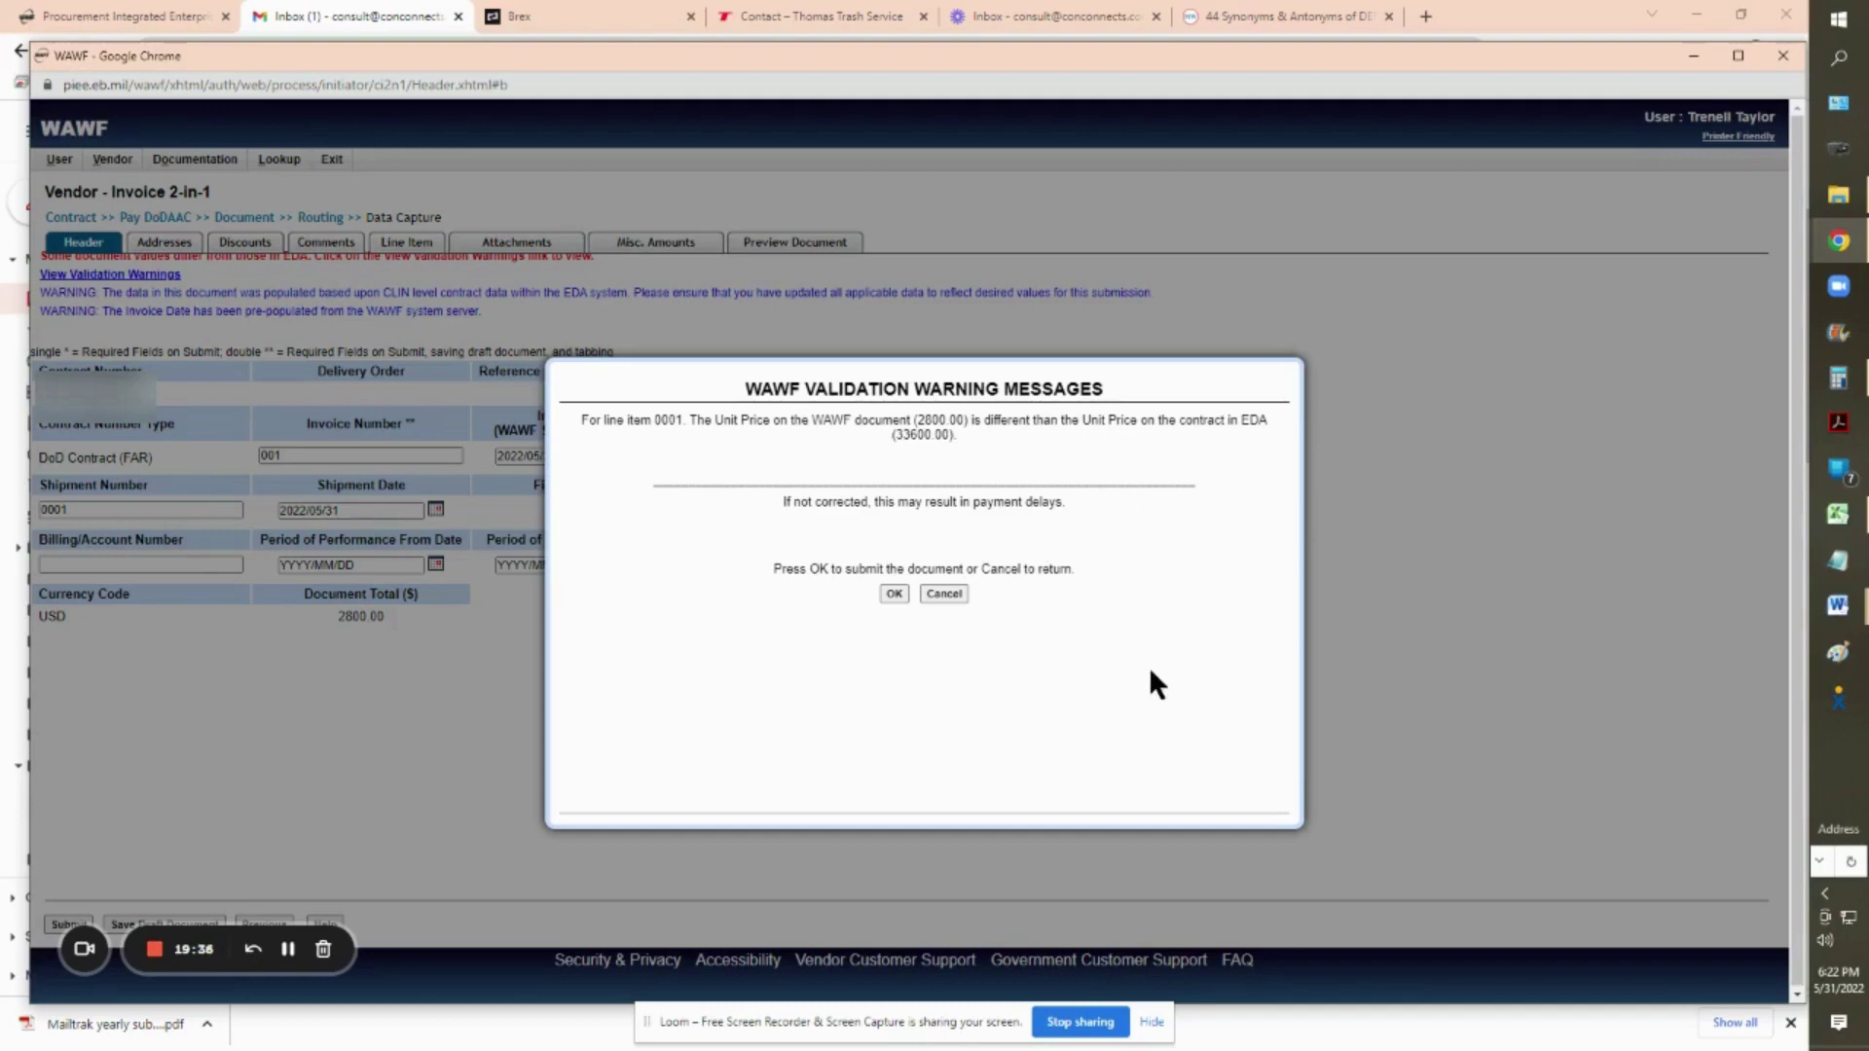
{"action": "left_click", "coordinate": [887, 594]}
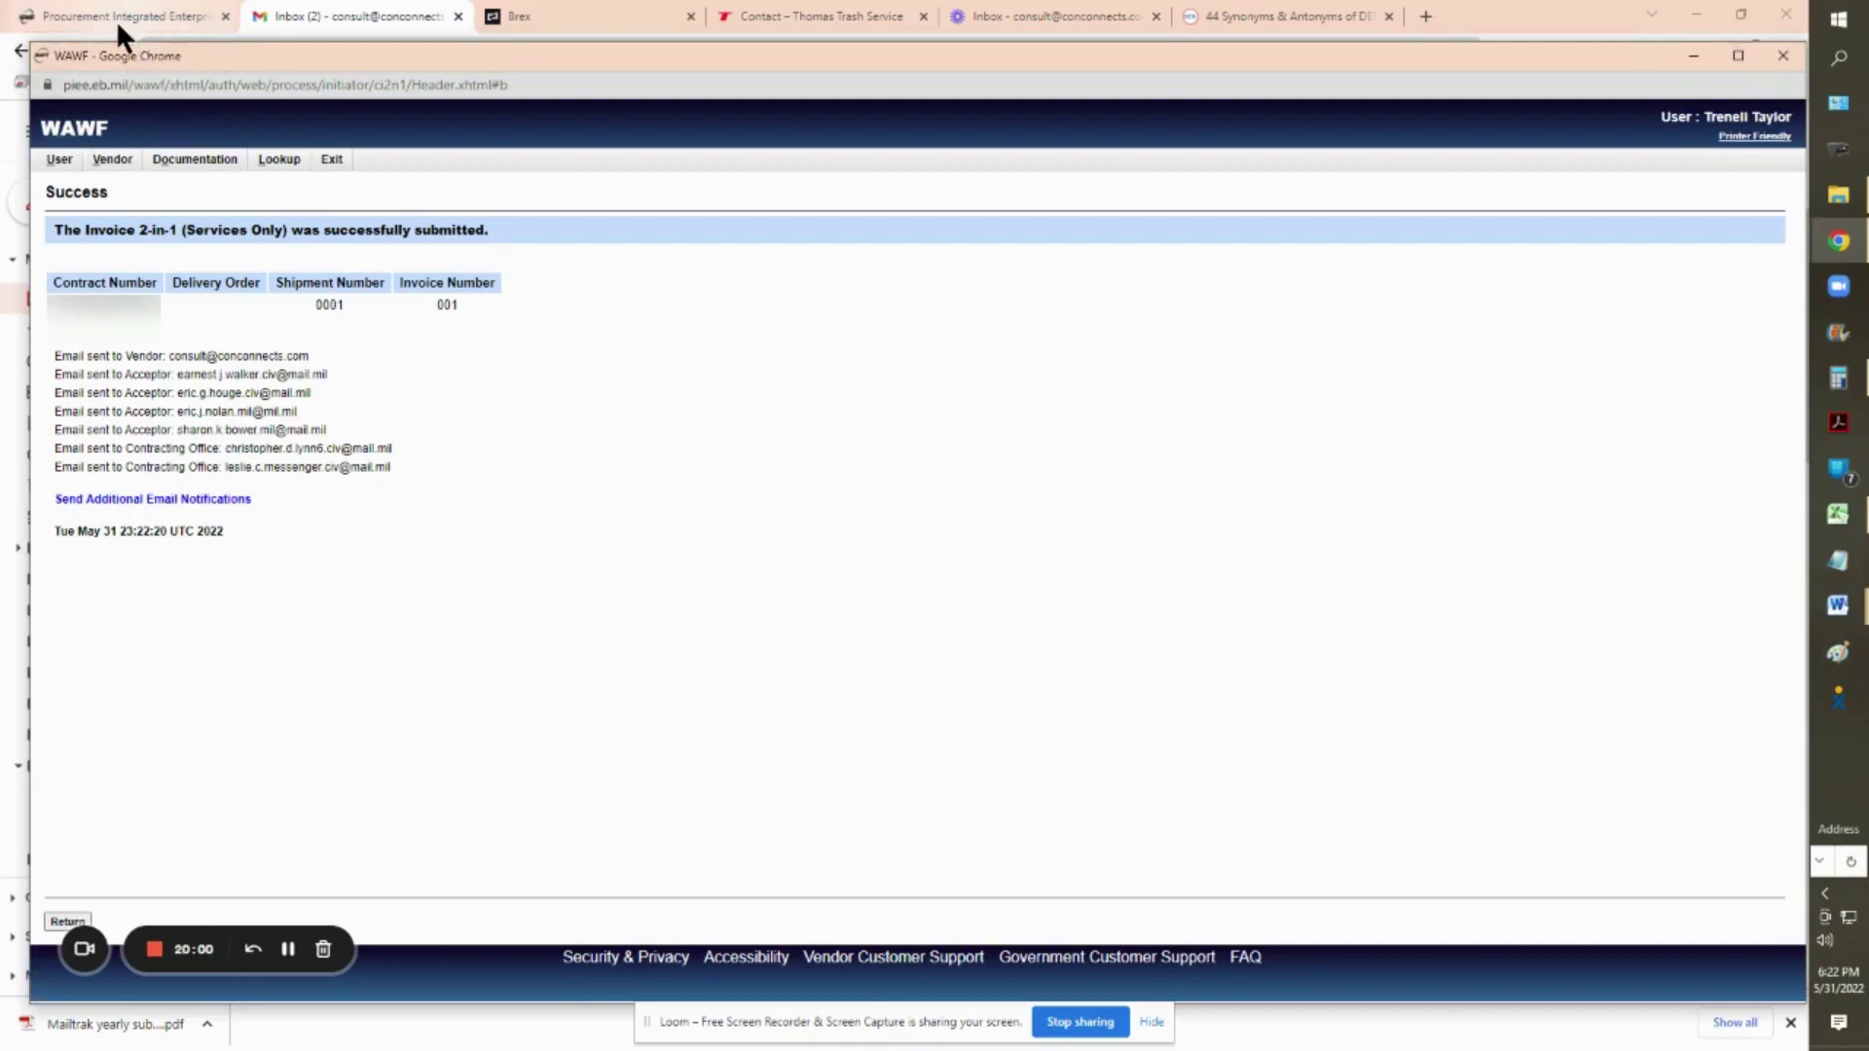
{"action": "key", "text": "alt+Tab"}
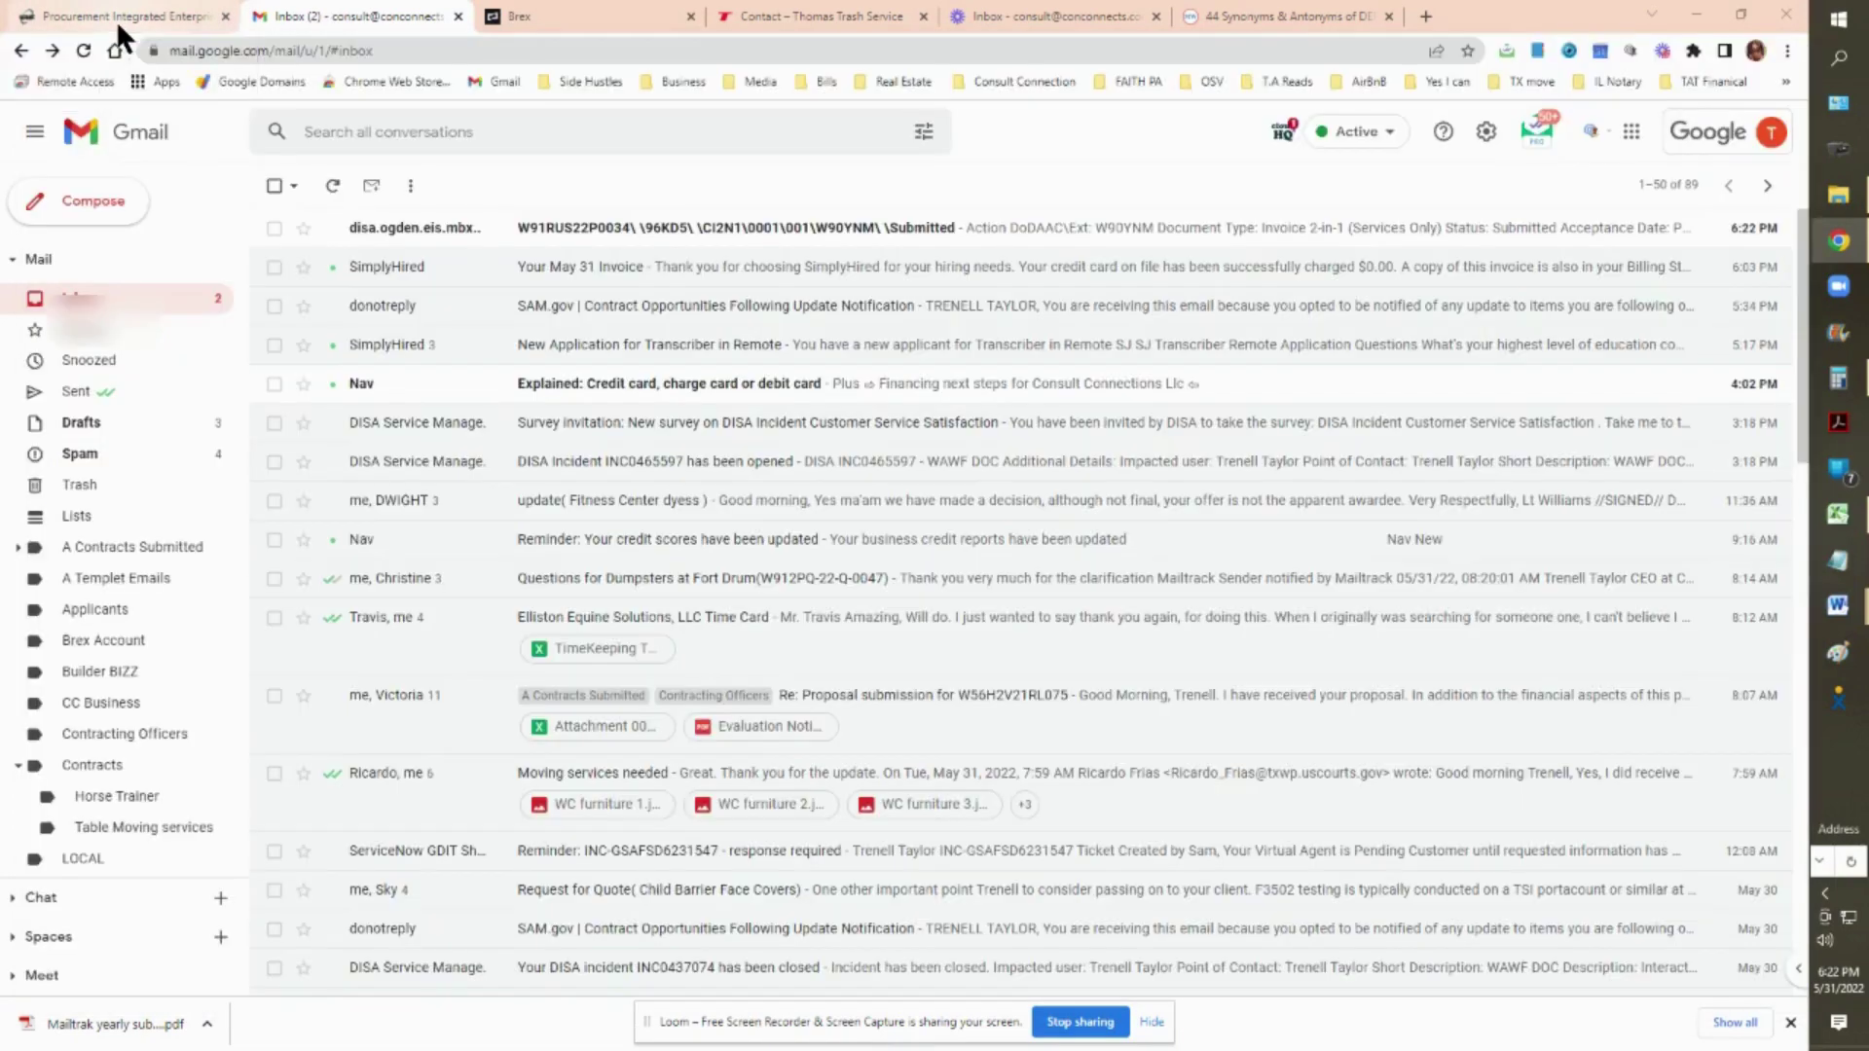
{"action": "left_click", "coordinate": [115, 19]}
{"action": "scroll", "coordinate": [942, 730], "scroll_direction": "up", "scroll_amount": 5}
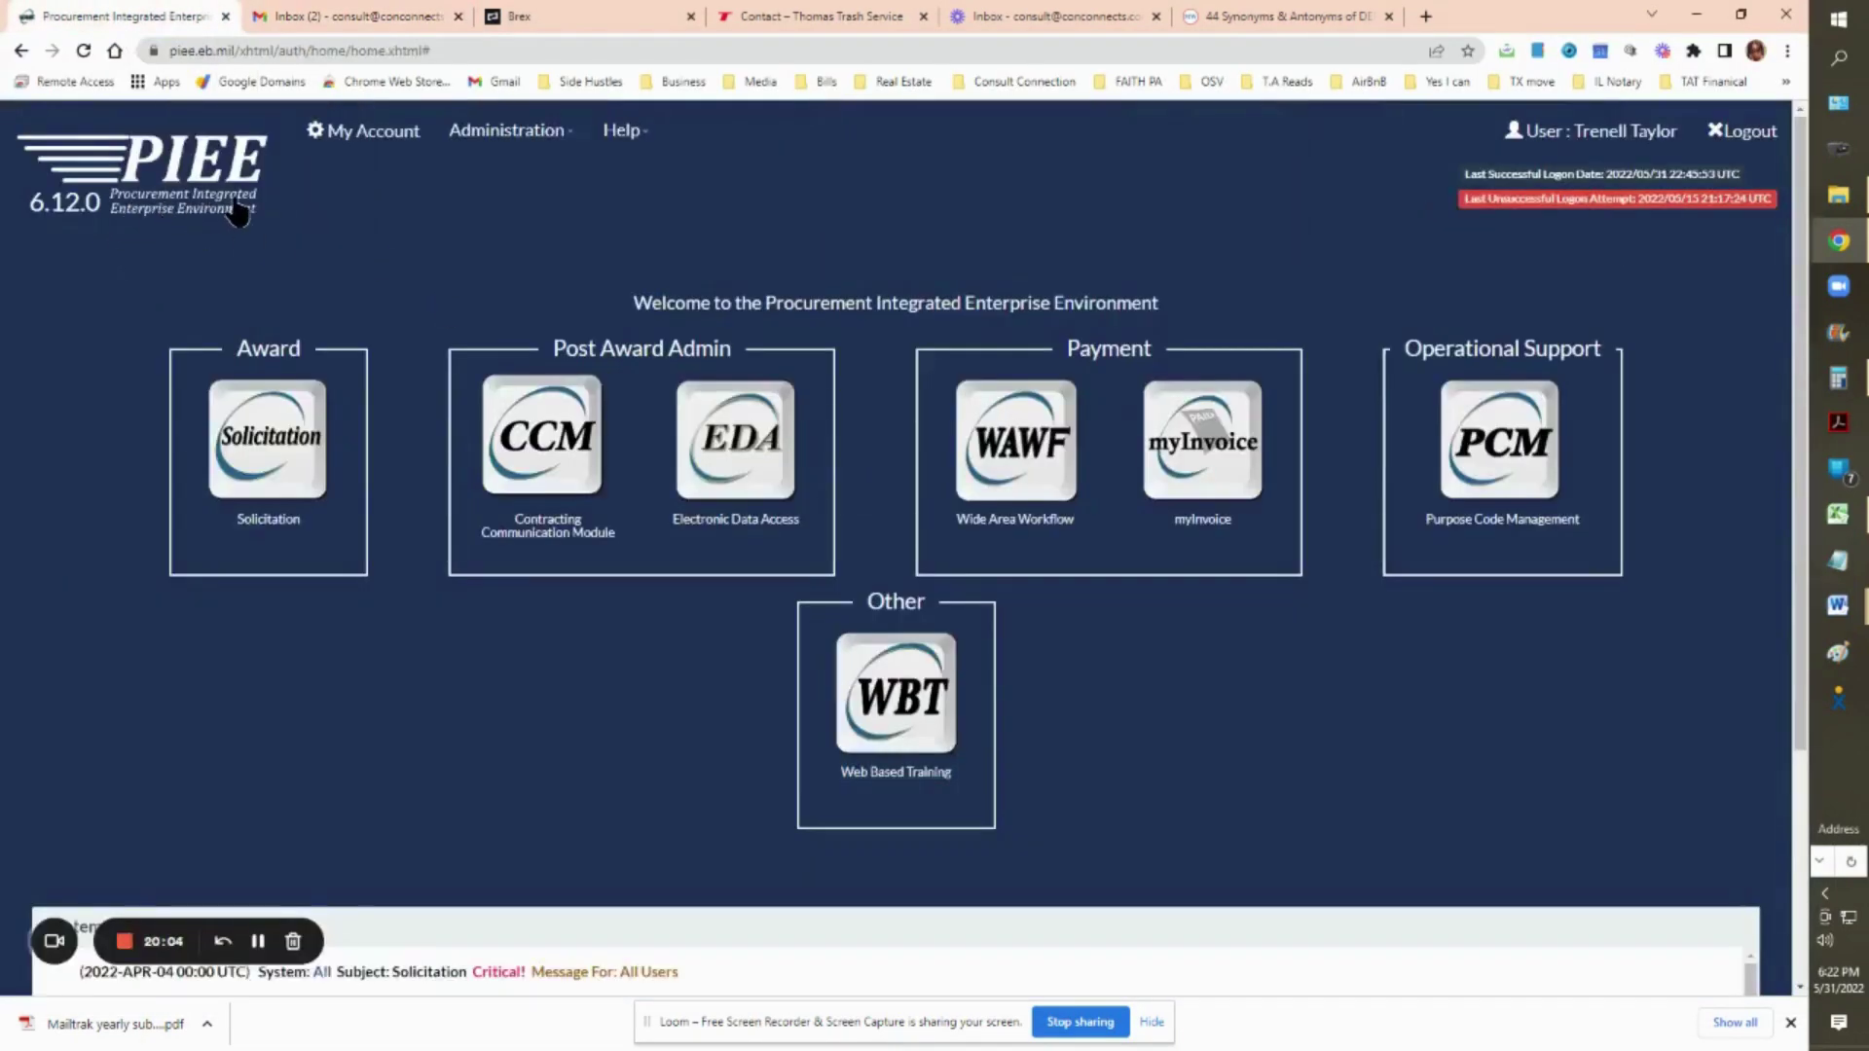